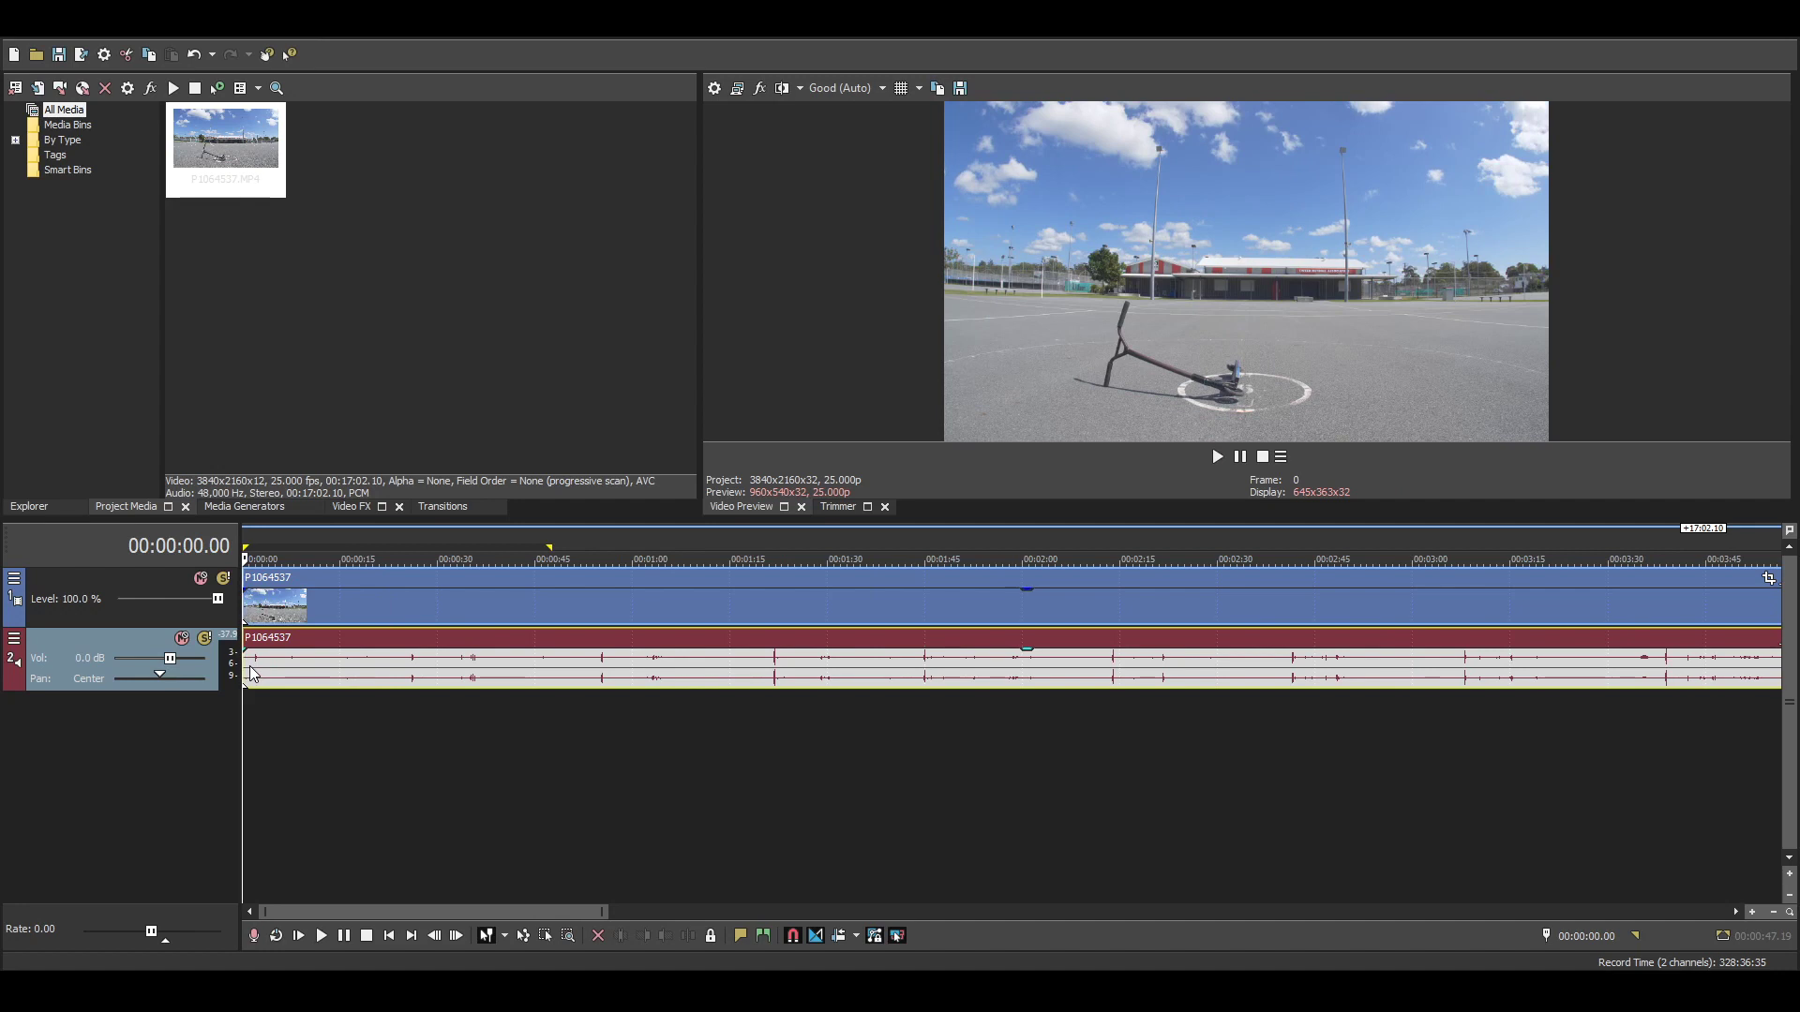
- Play the opening of the P1064537 clip and split it at 00:00:09.09
left_click(321, 677)
left_click(303, 675)
key("space")
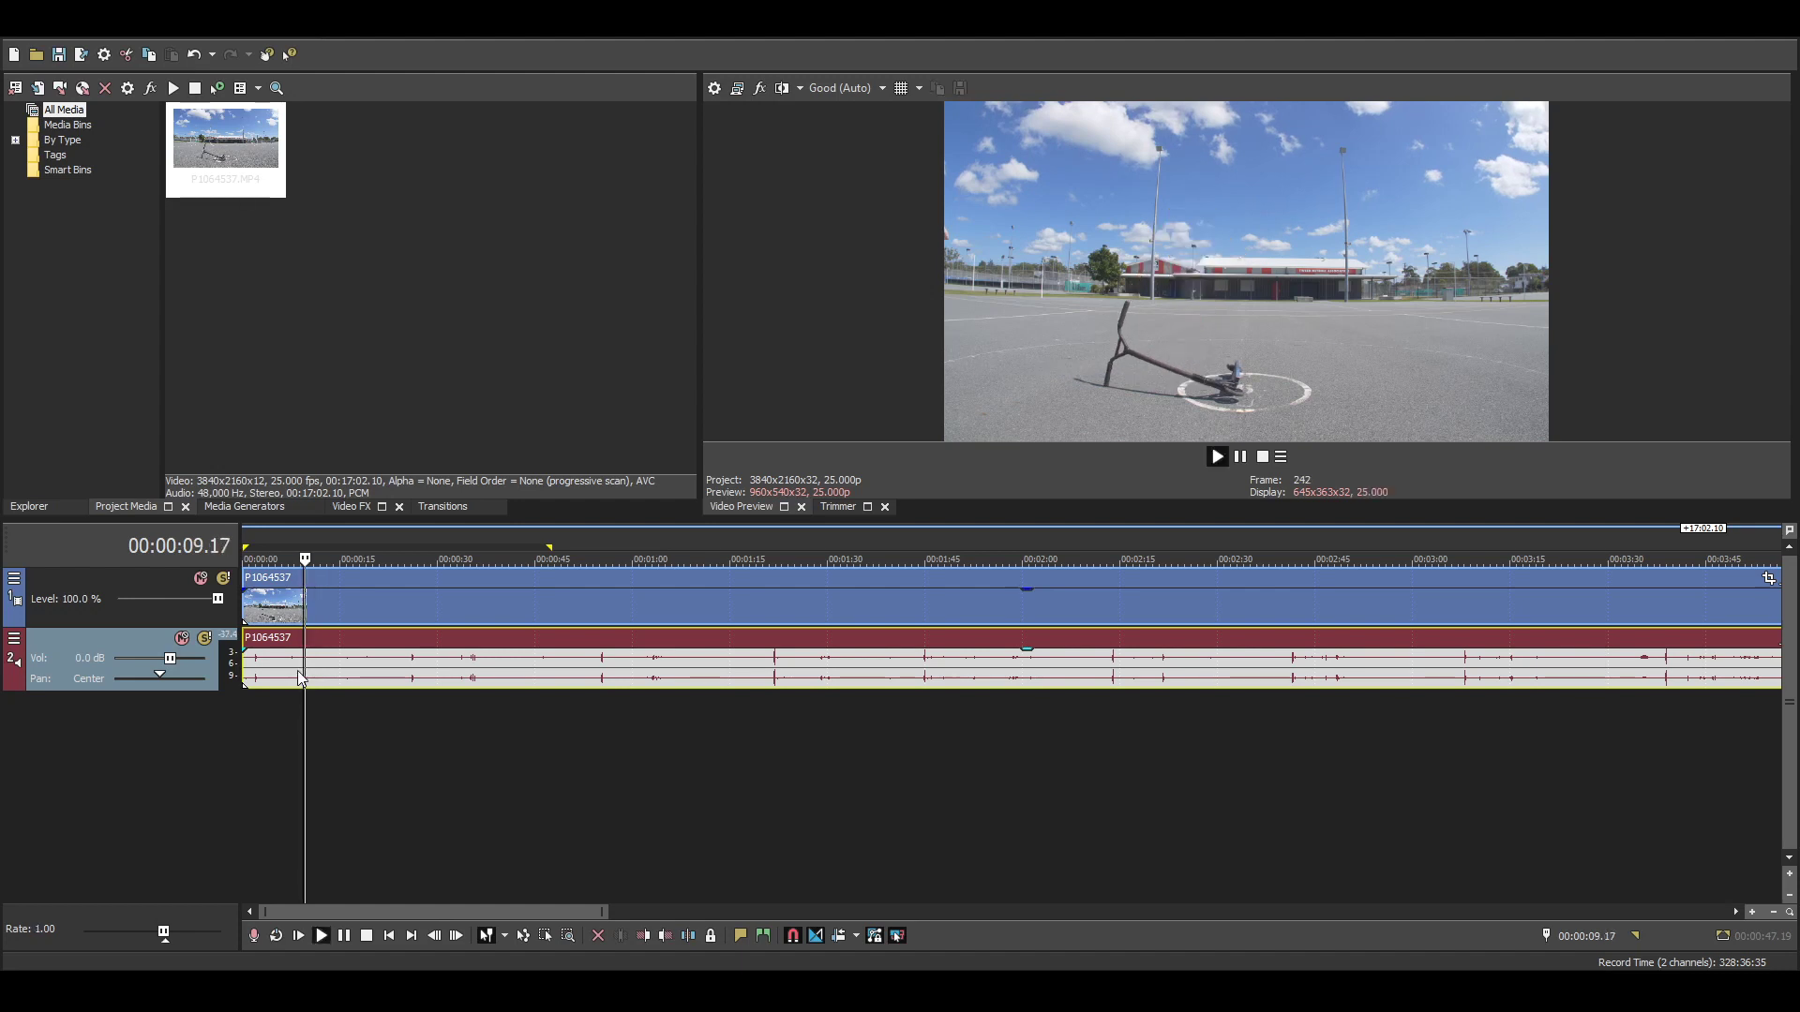
key("space")
key("s")
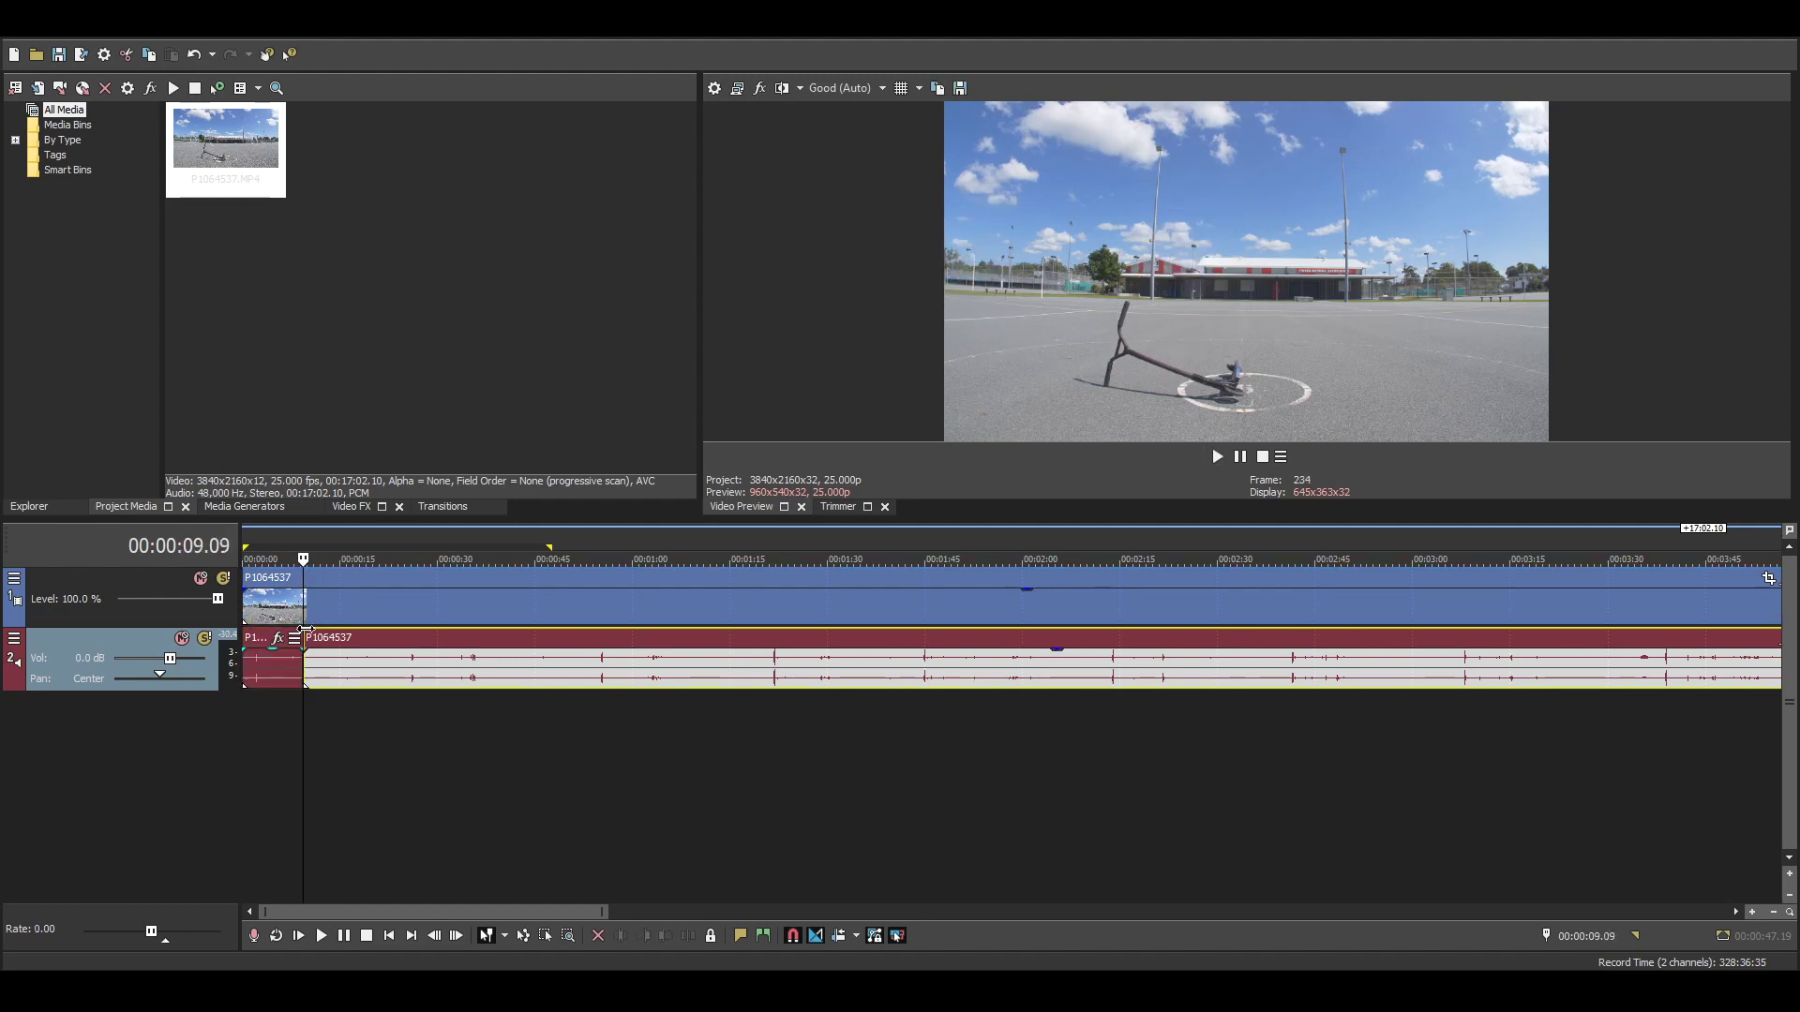
- Delete the piece before the 00:00:09.09 split and move the remaining clip to the start of the timeline
left_click(278, 673)
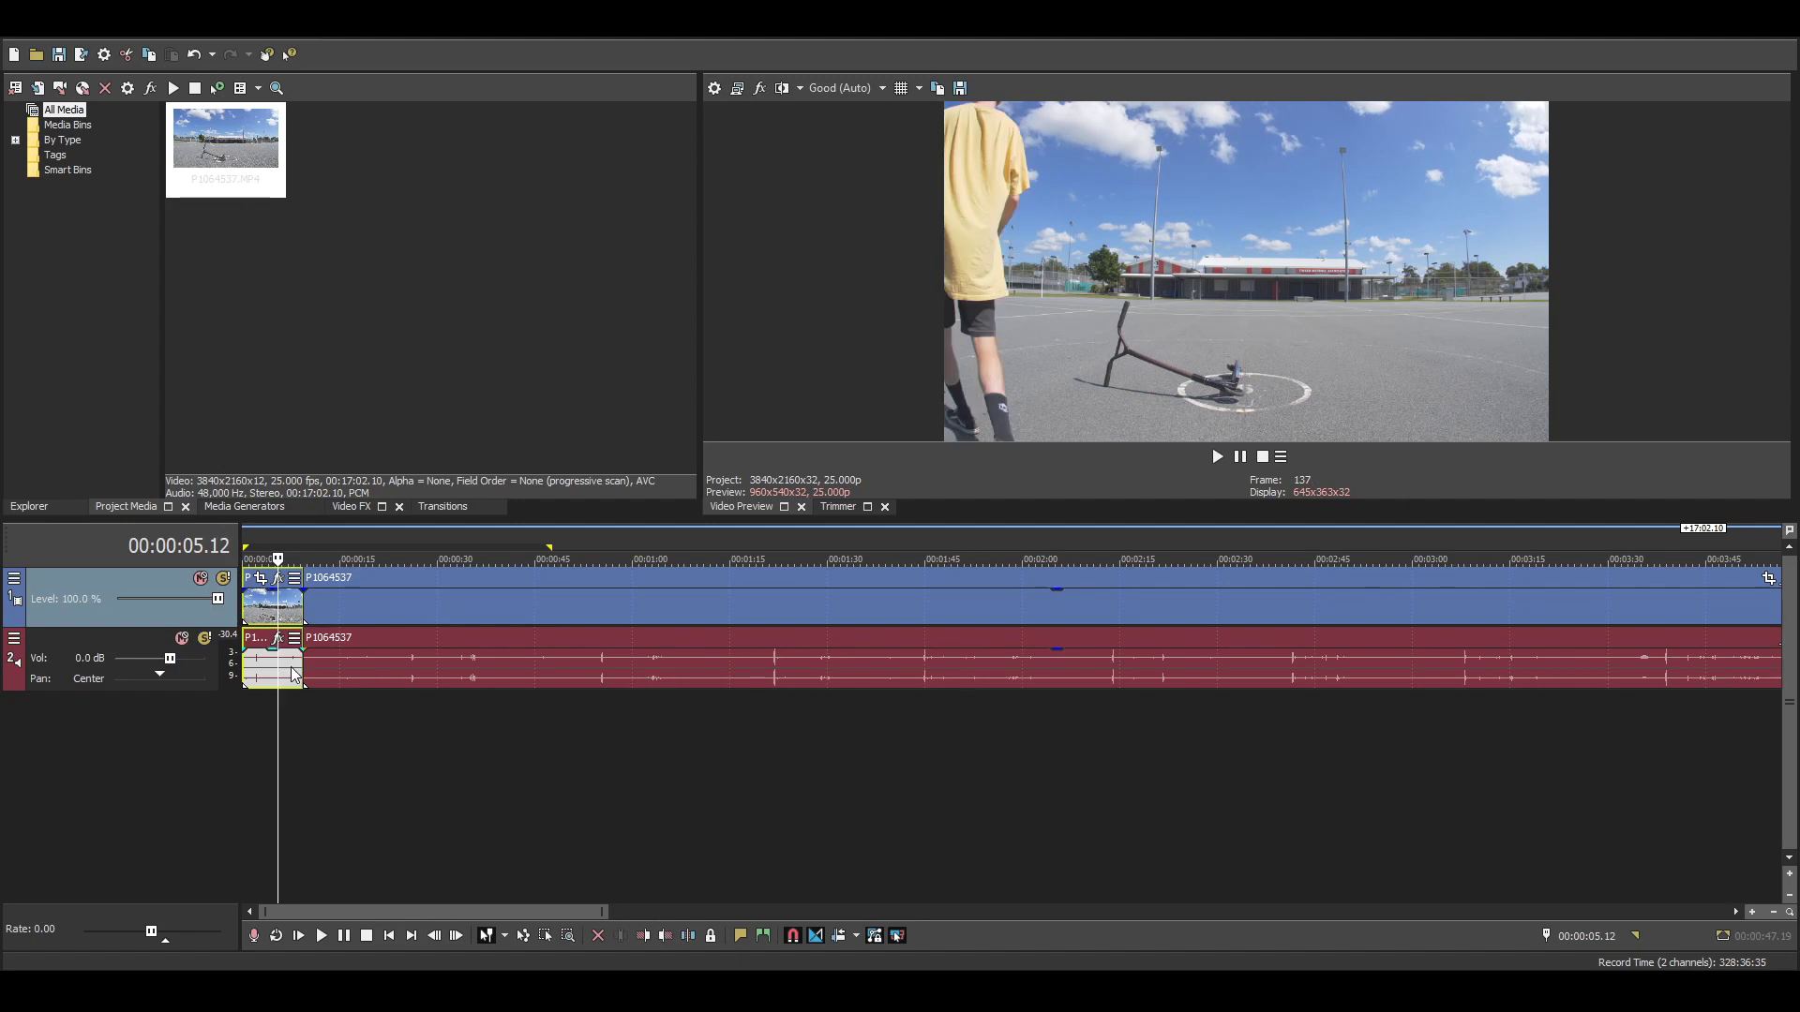
key("Delete")
left_click(320, 627)
left_click_drag(338, 675, 248, 669)
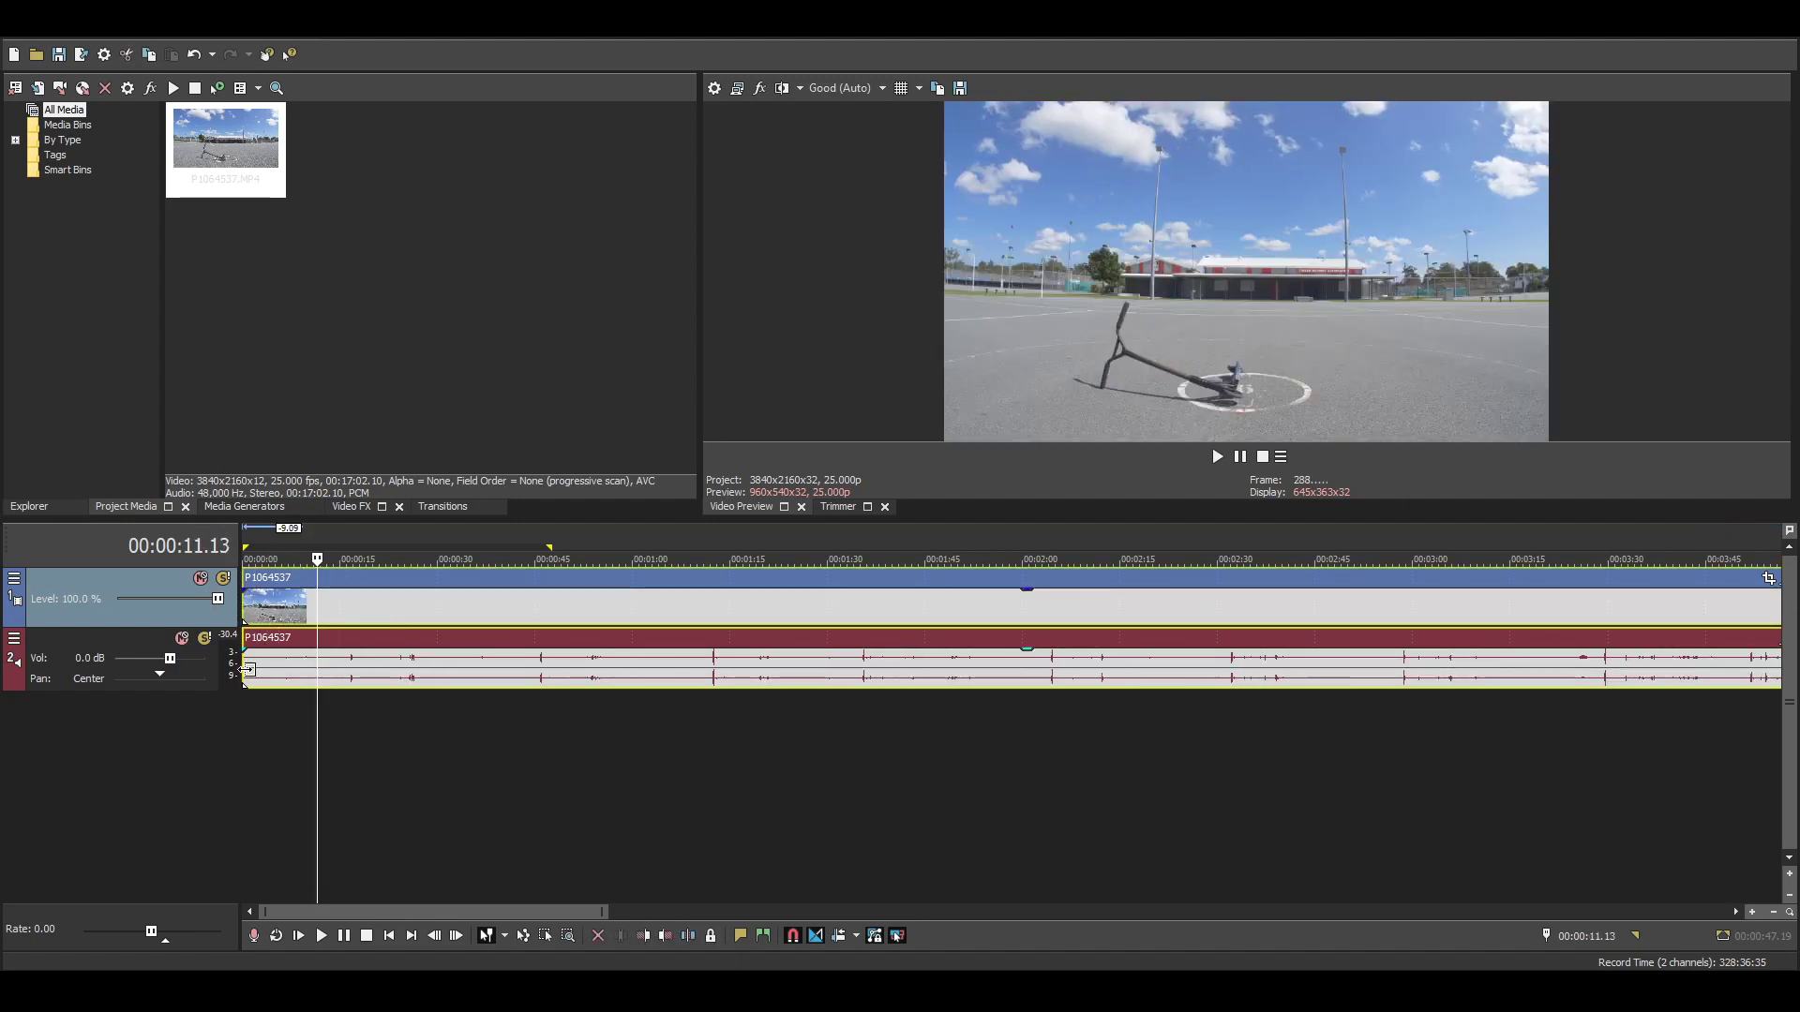
left_click(250, 671)
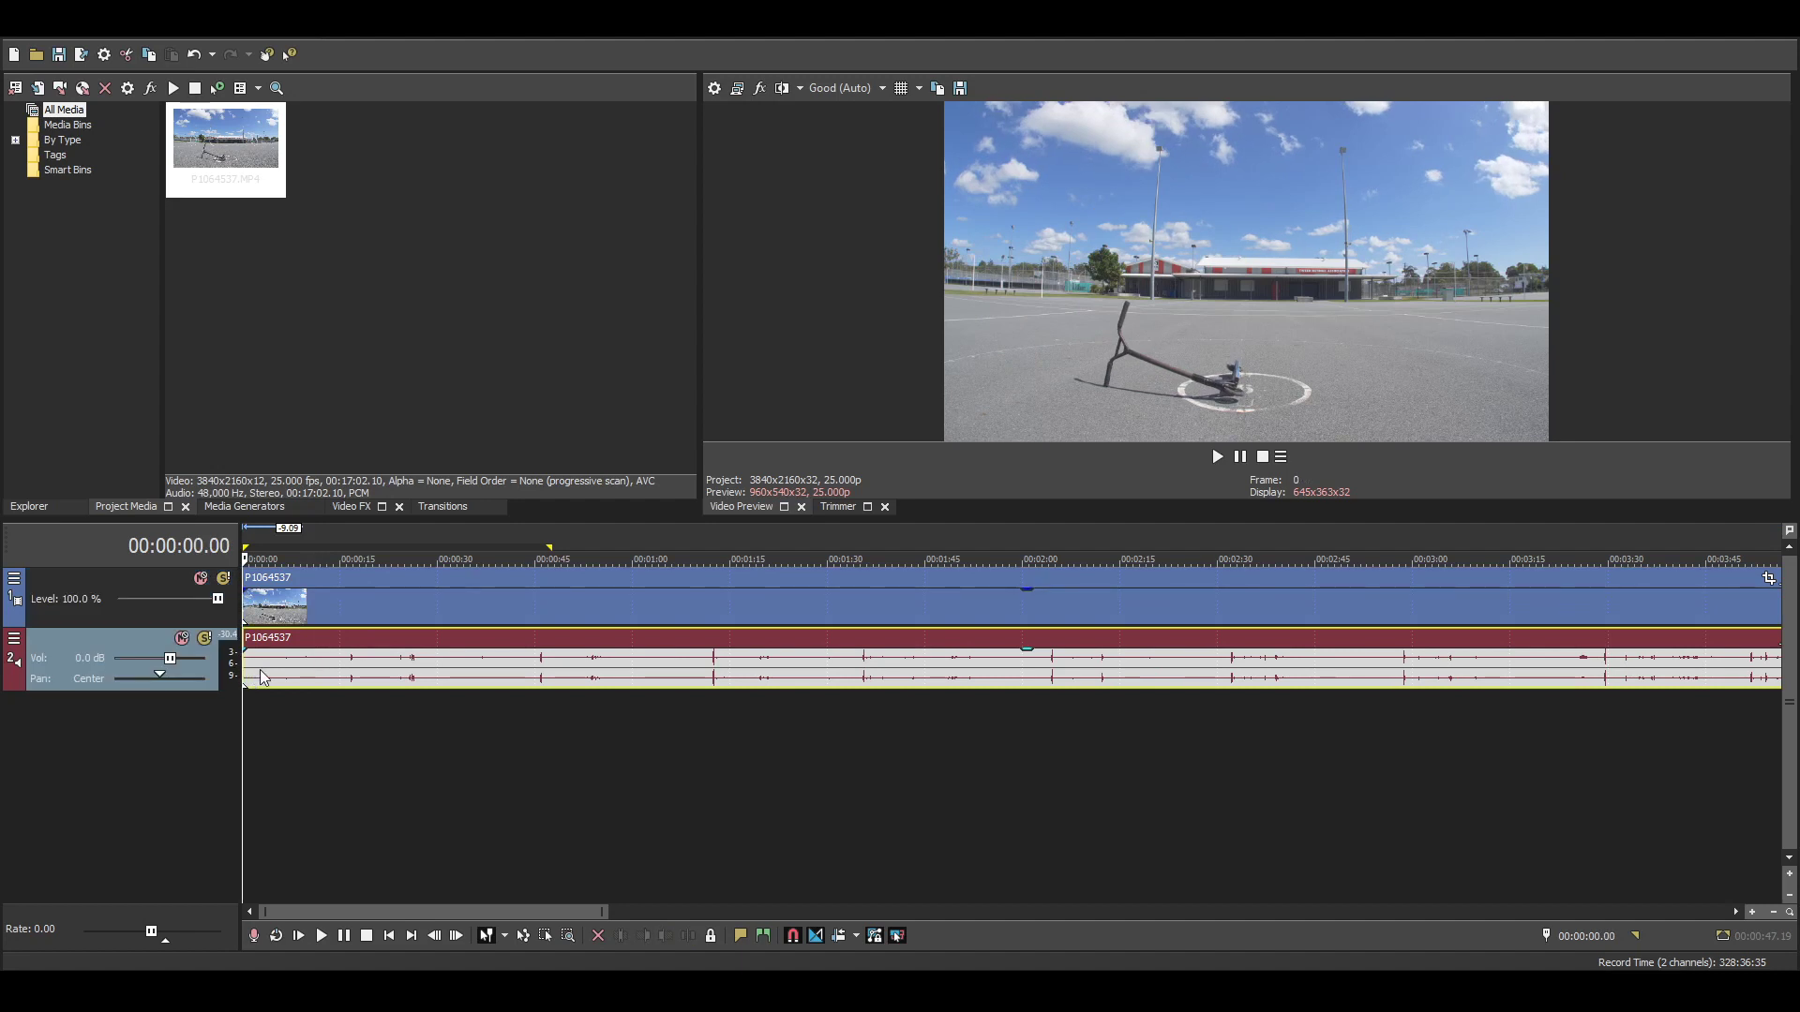
- Remove the clip's opening up to 00:00:11.05 and move the remaining footage to the start of the timeline
scroll(263, 676, "up", 3)
key("ctrl+z")
key("ctrl+z")
key("Delete")
left_click(467, 605)
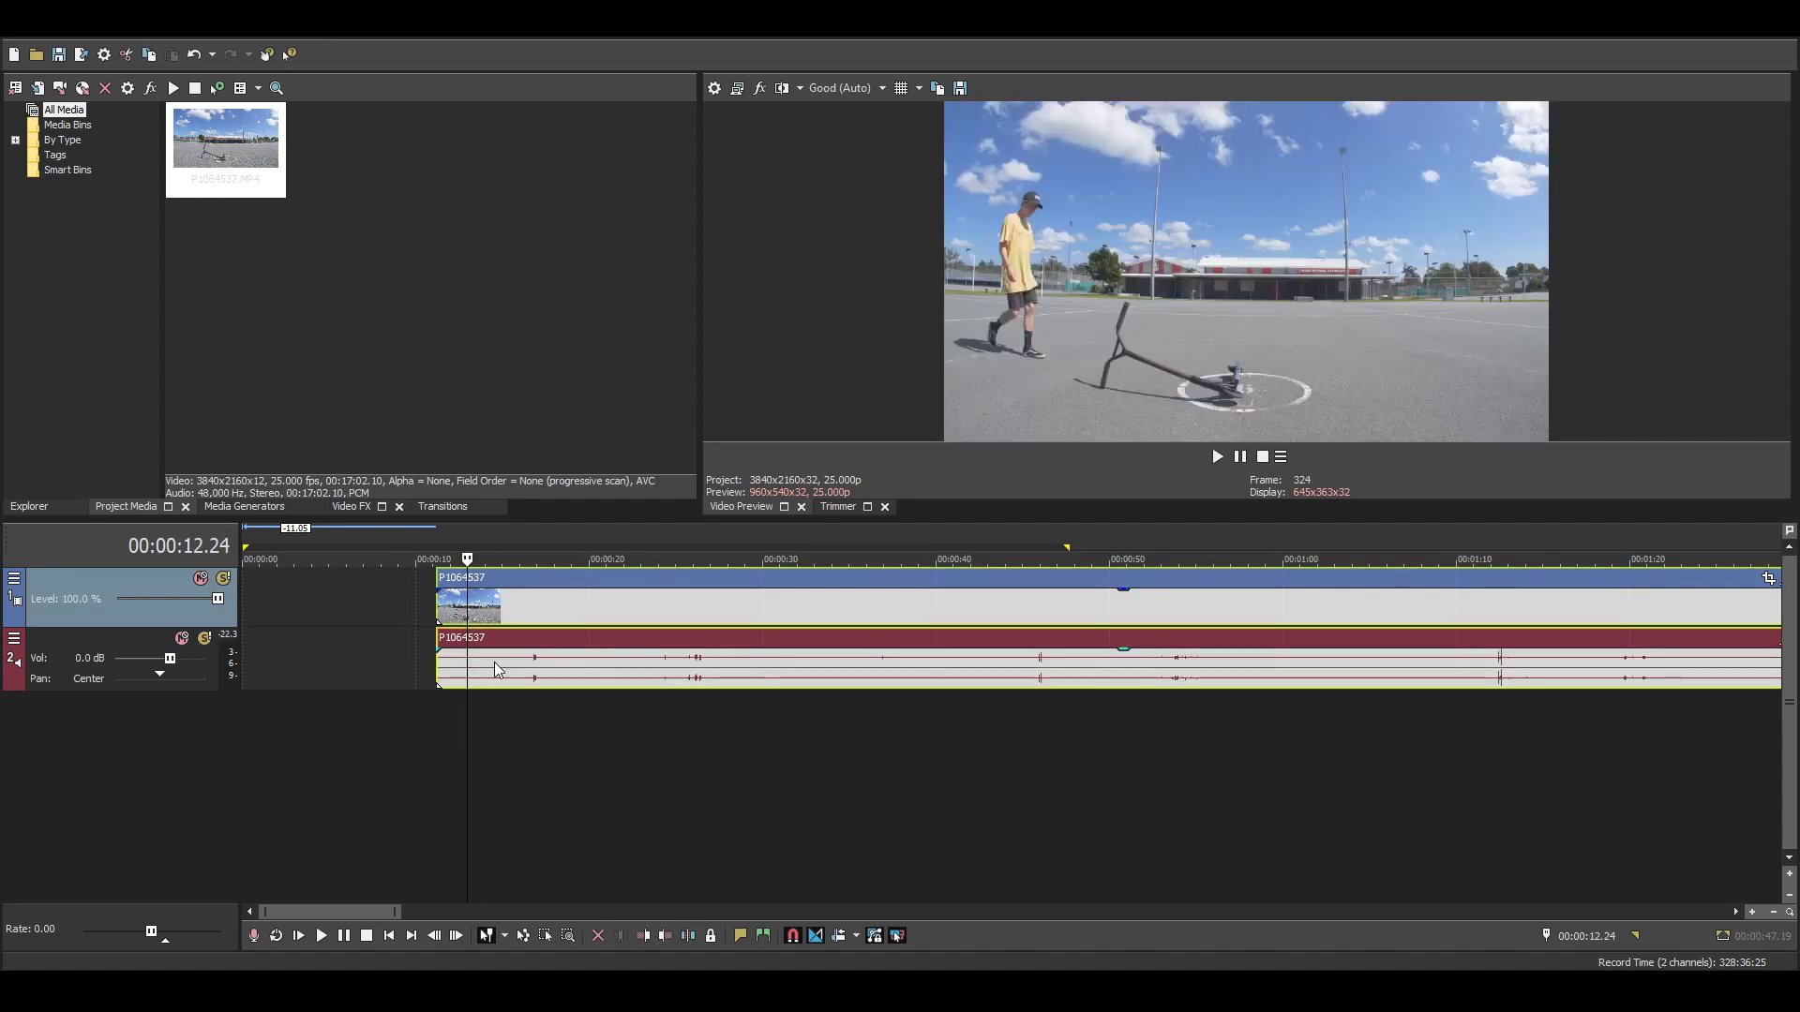
left_click_drag(510, 673, 290, 658)
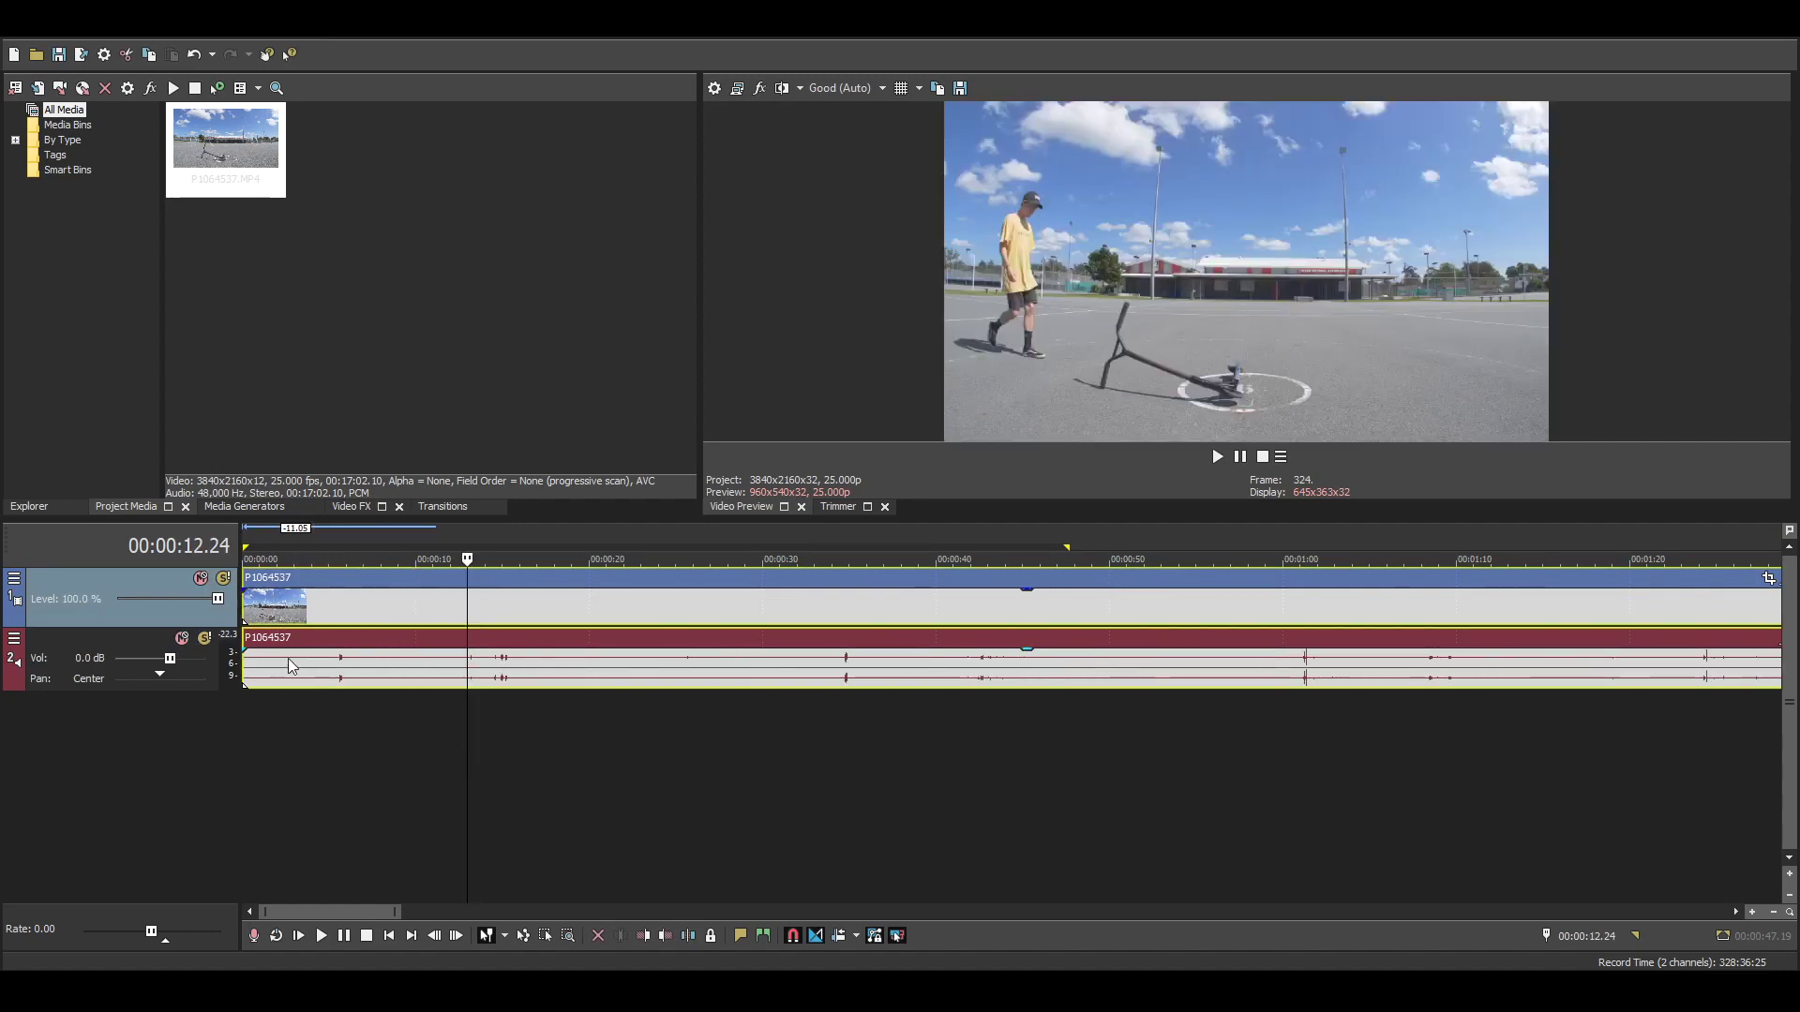
- Preview the rider's first jump and split the video and audio at 00:00:05.05
left_click(251, 668)
key("space")
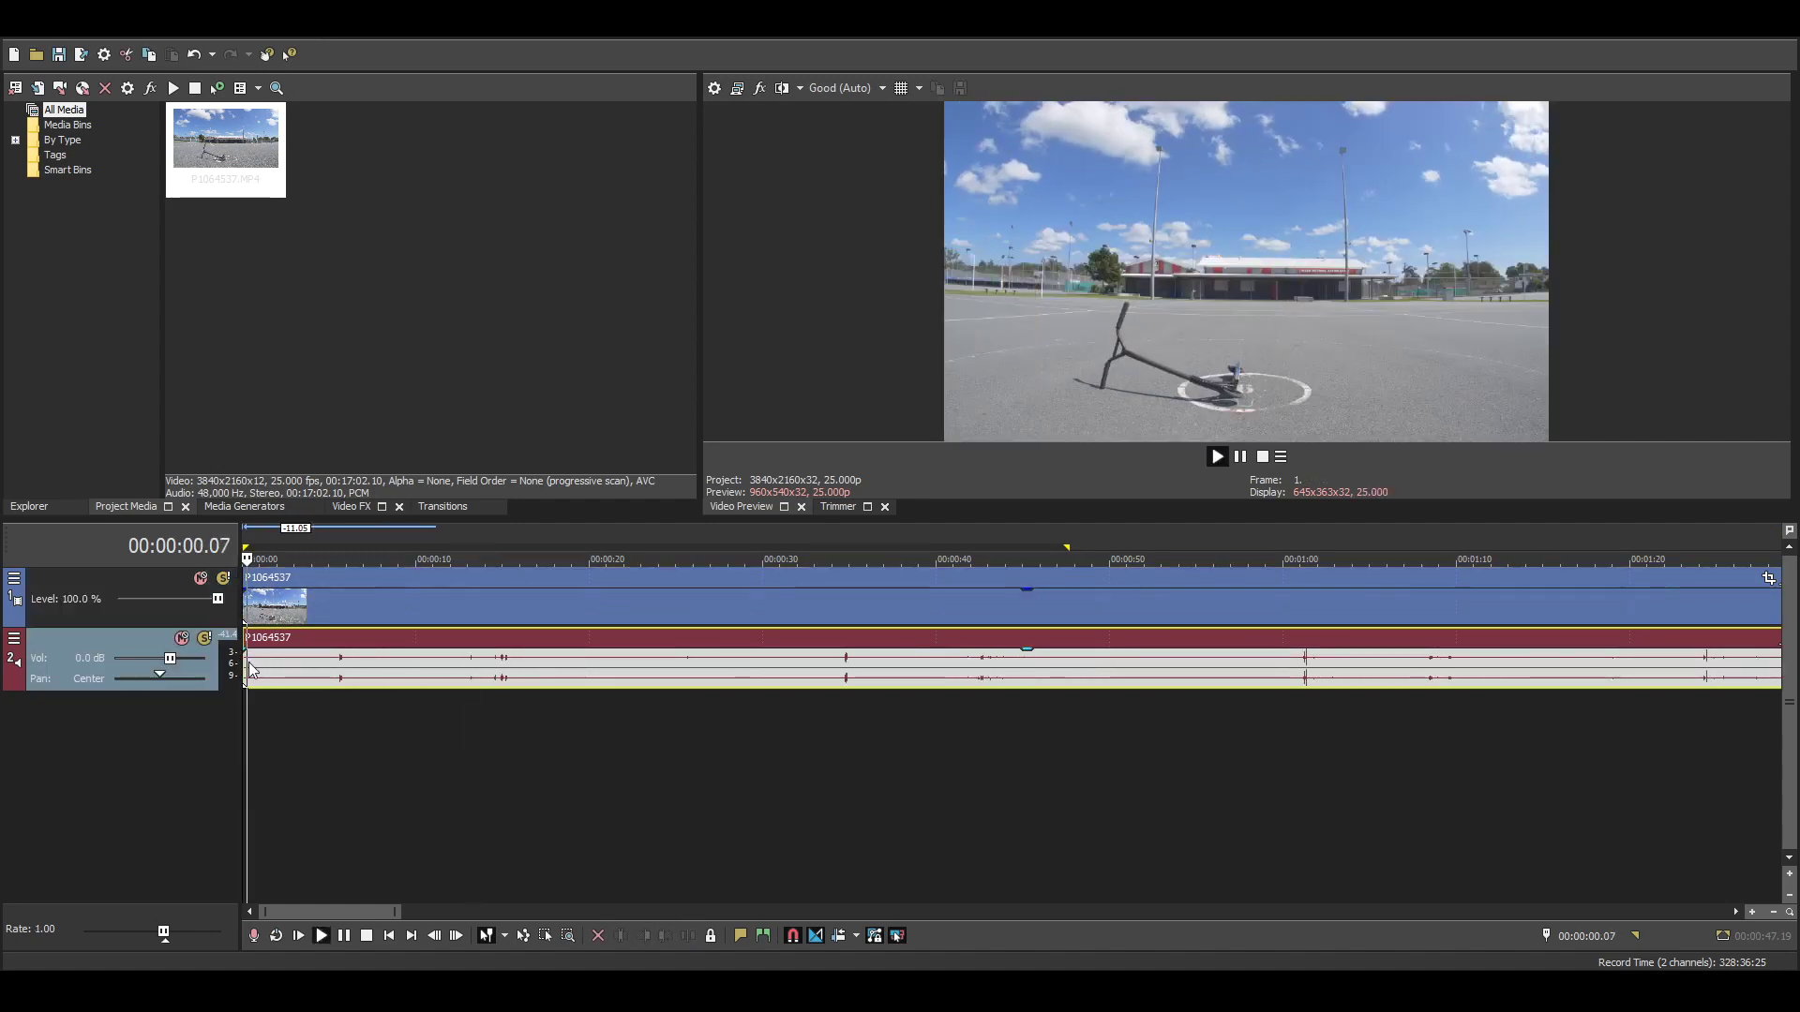
key("space")
left_click(330, 658)
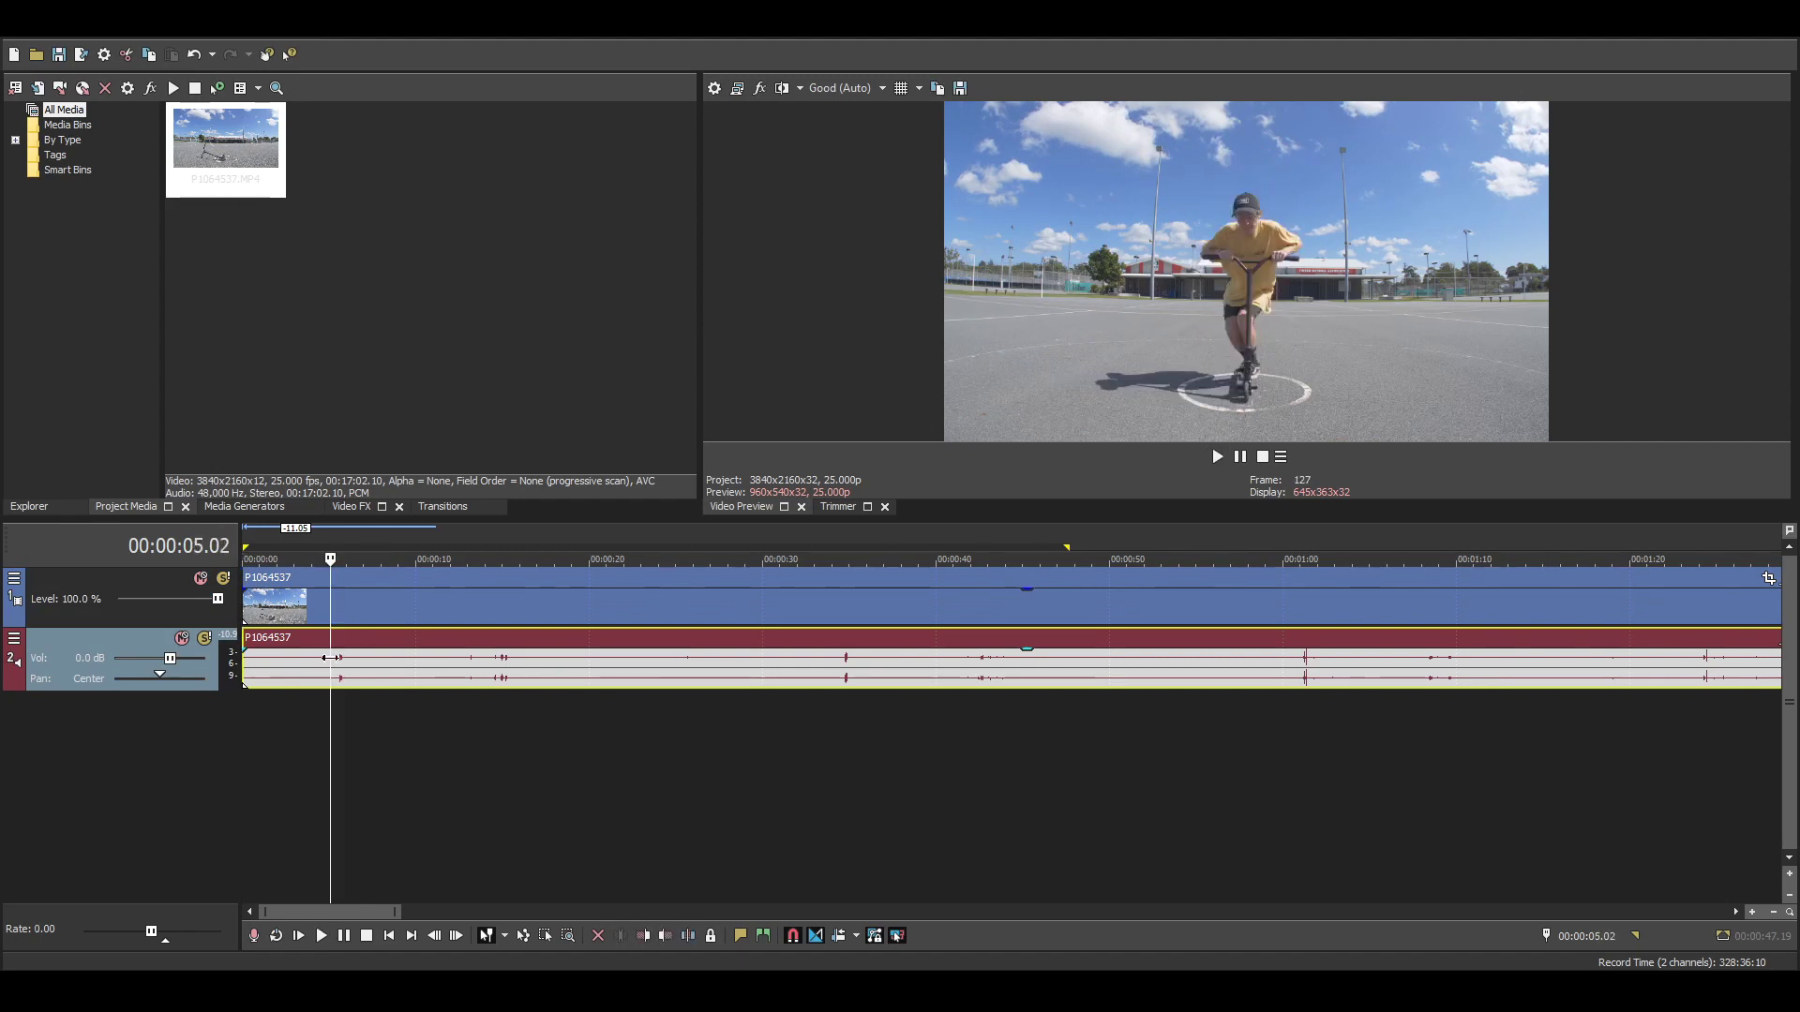
key("Right")
key("Right")
key("Right")
key("Right")
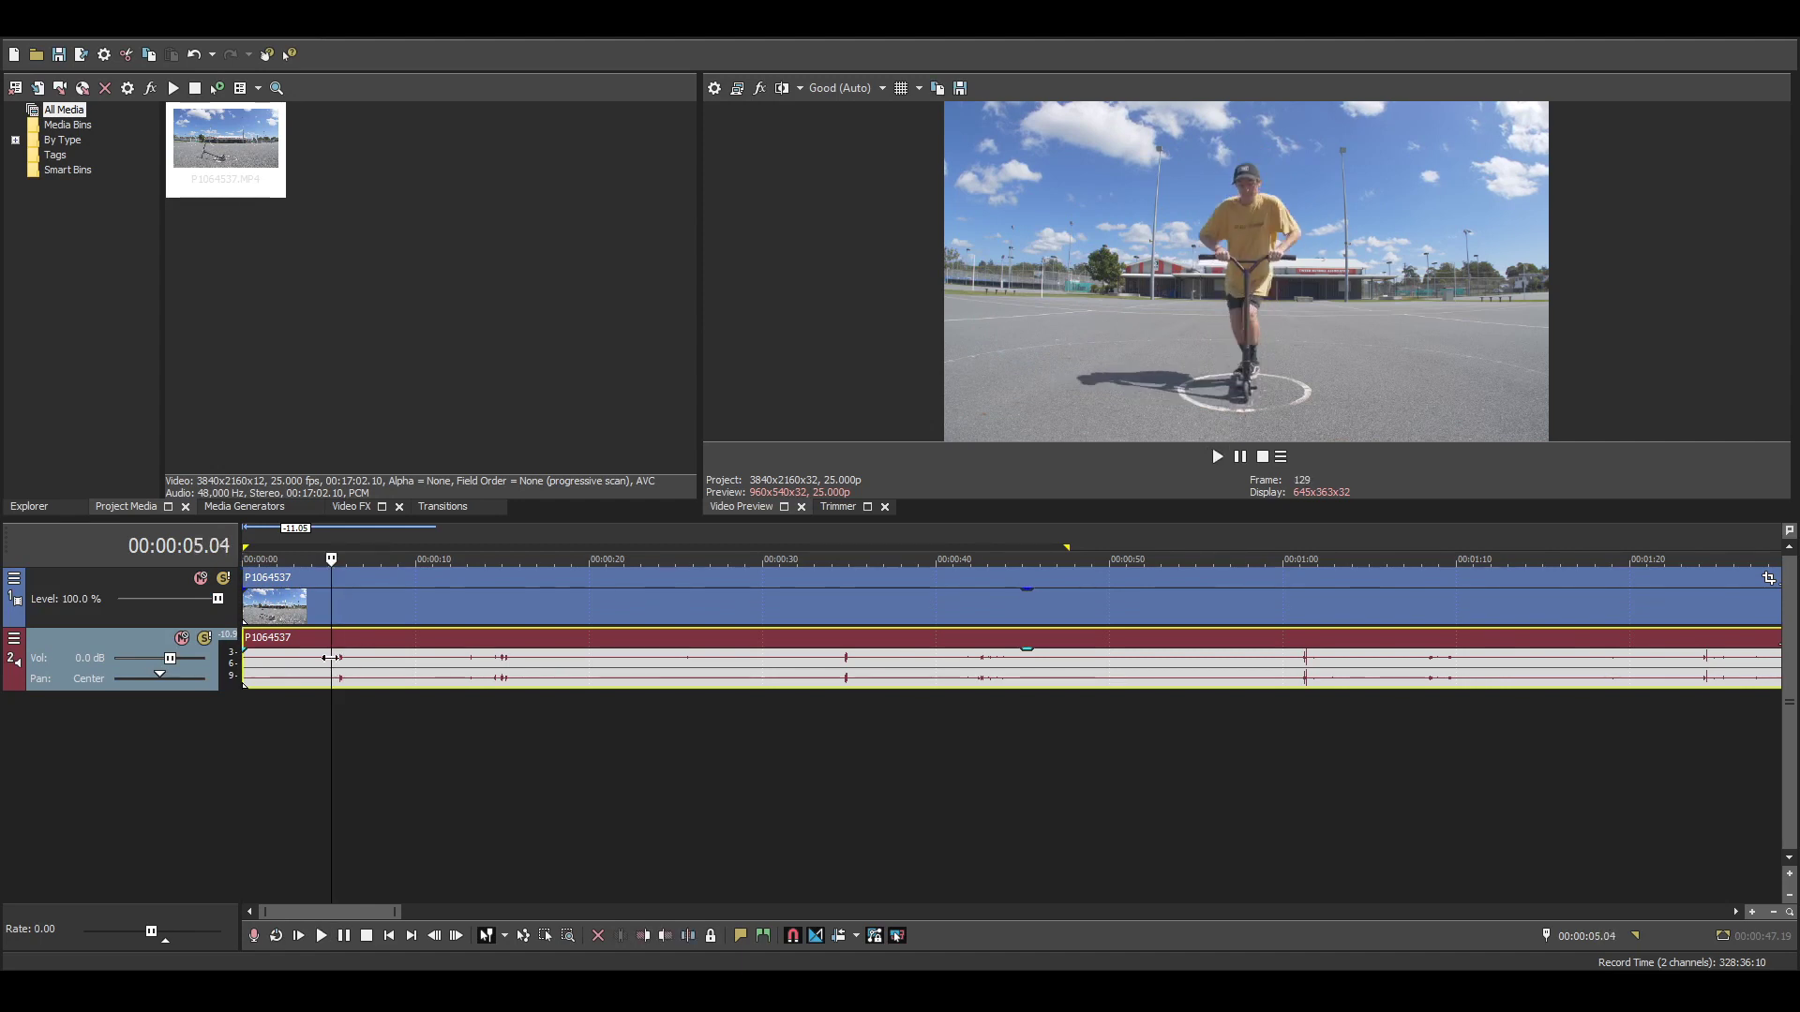
key("Left")
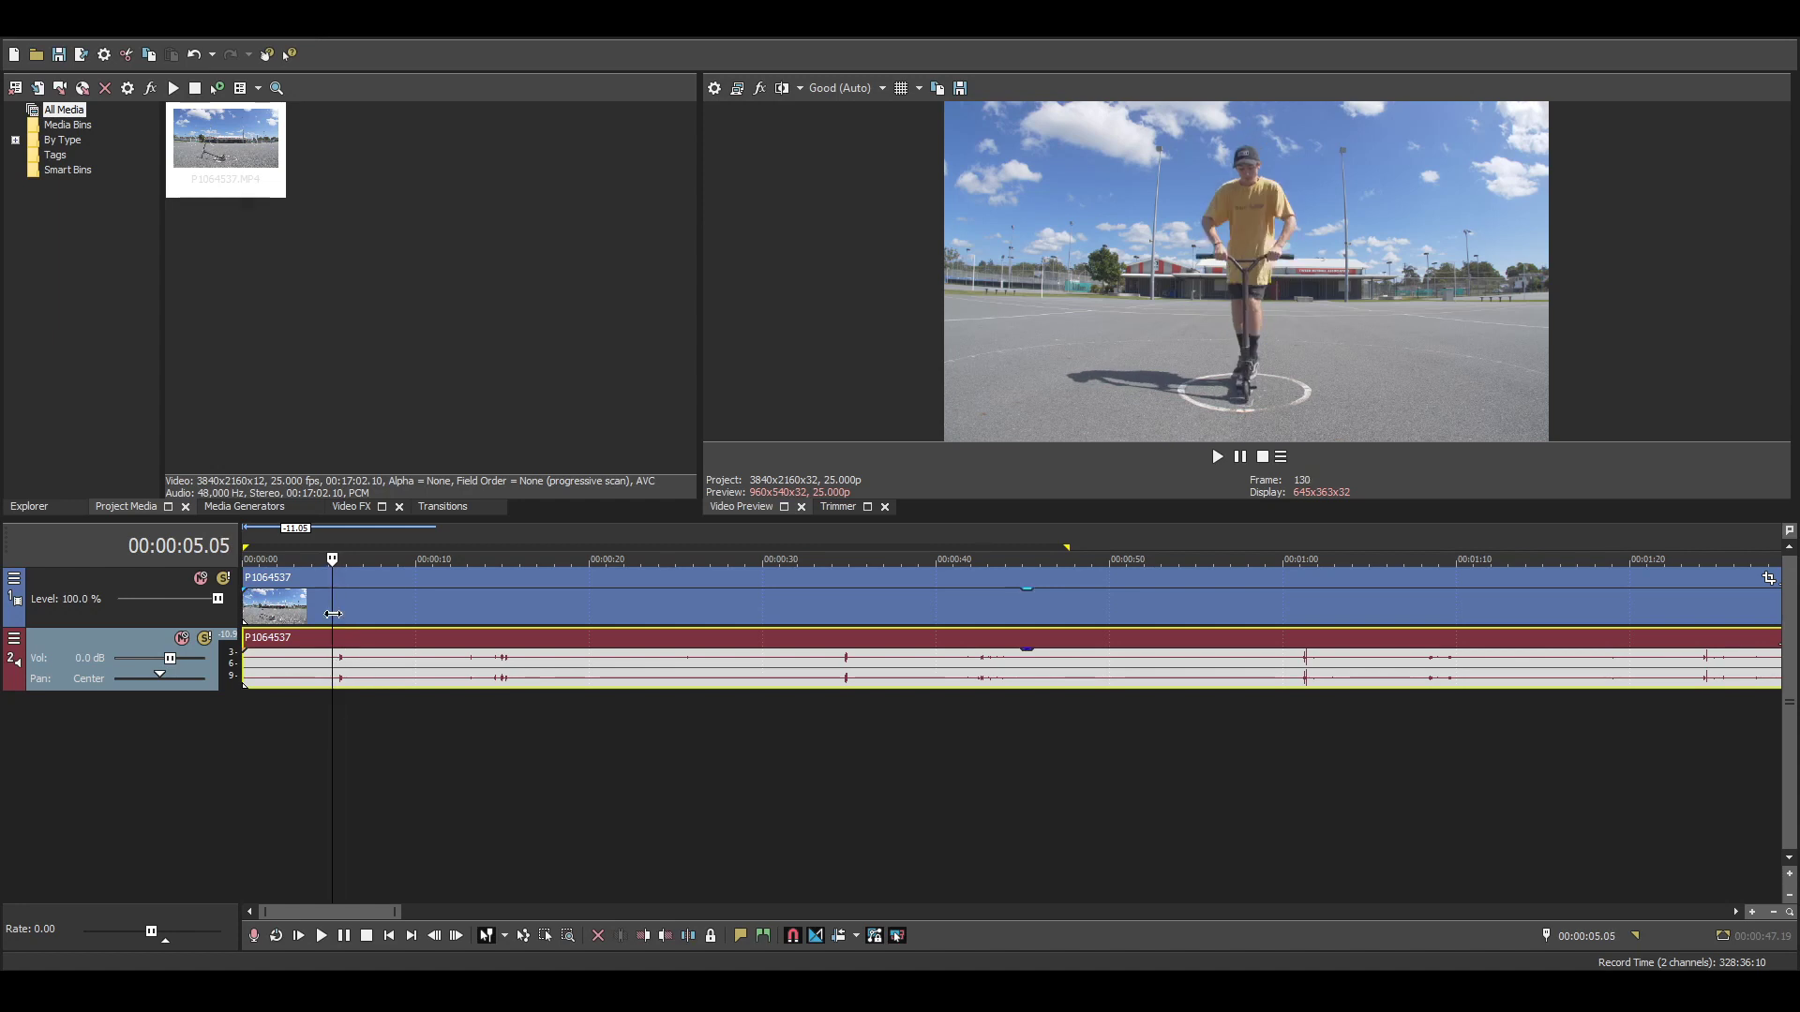
left_click(333, 614)
key("s")
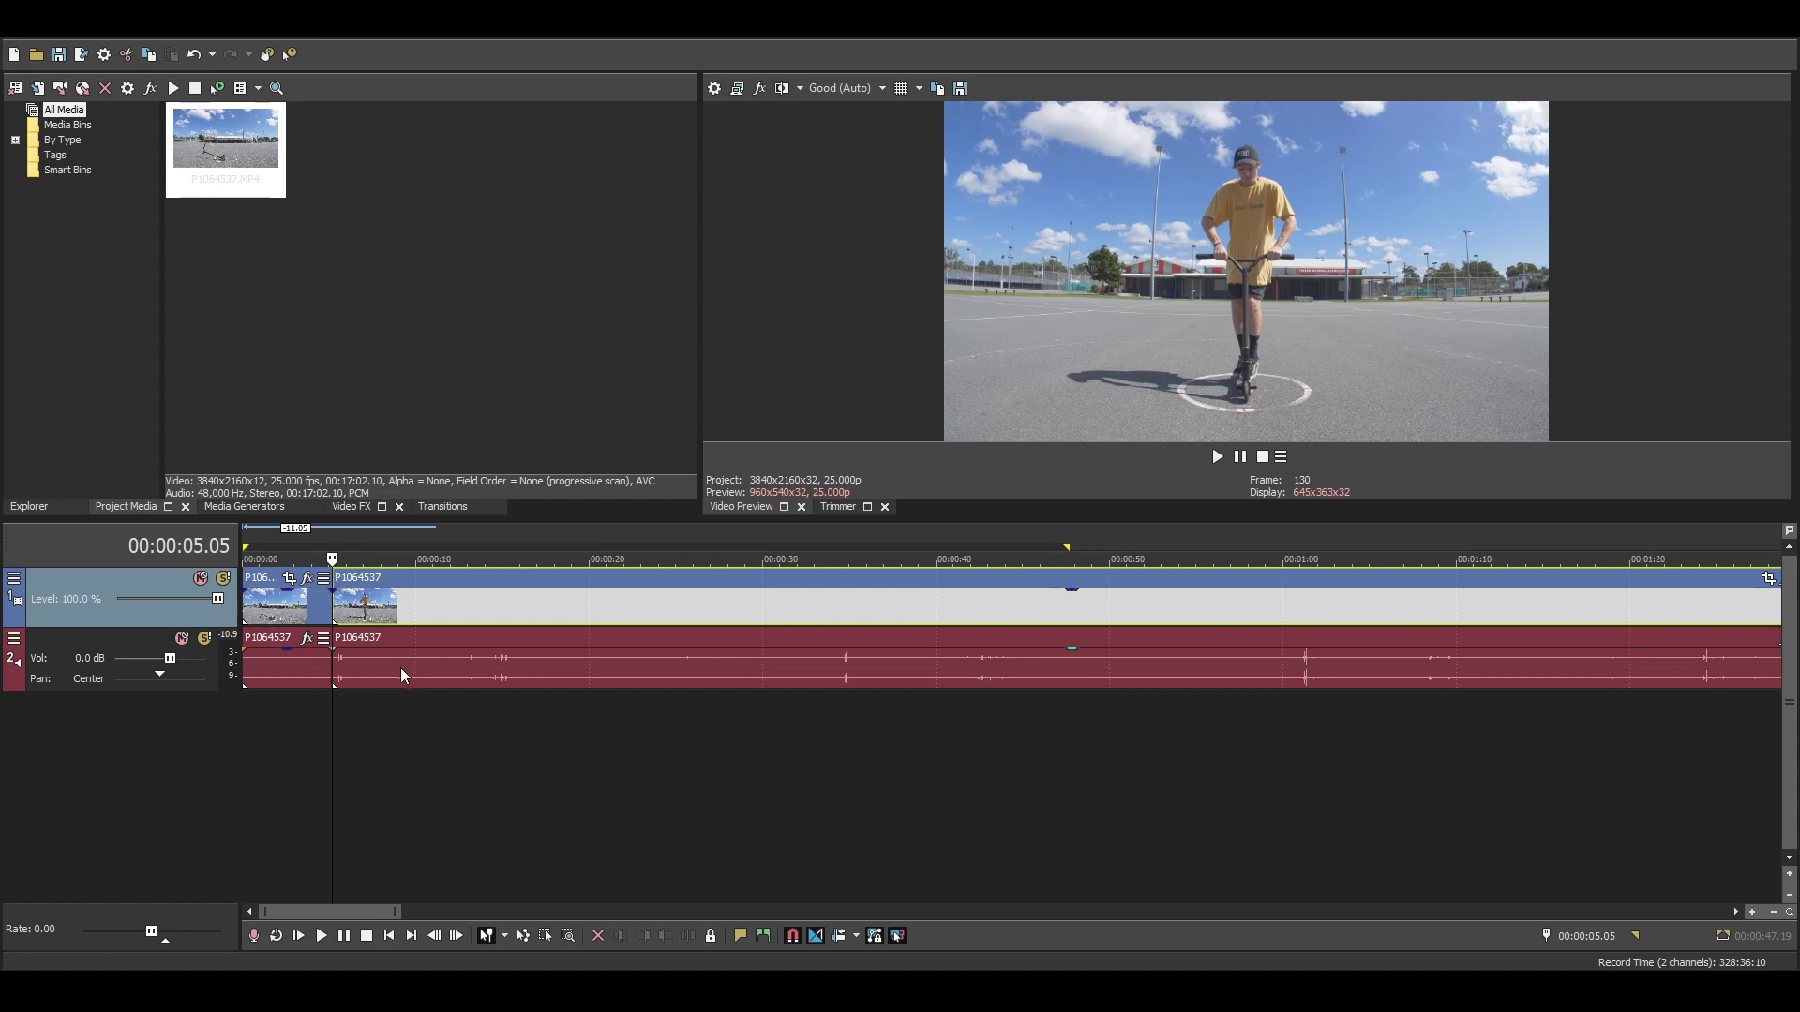
- Split the video and audio again one frame further on, at 00:00:05.06
scroll(401, 667, "up", 5)
key("Right")
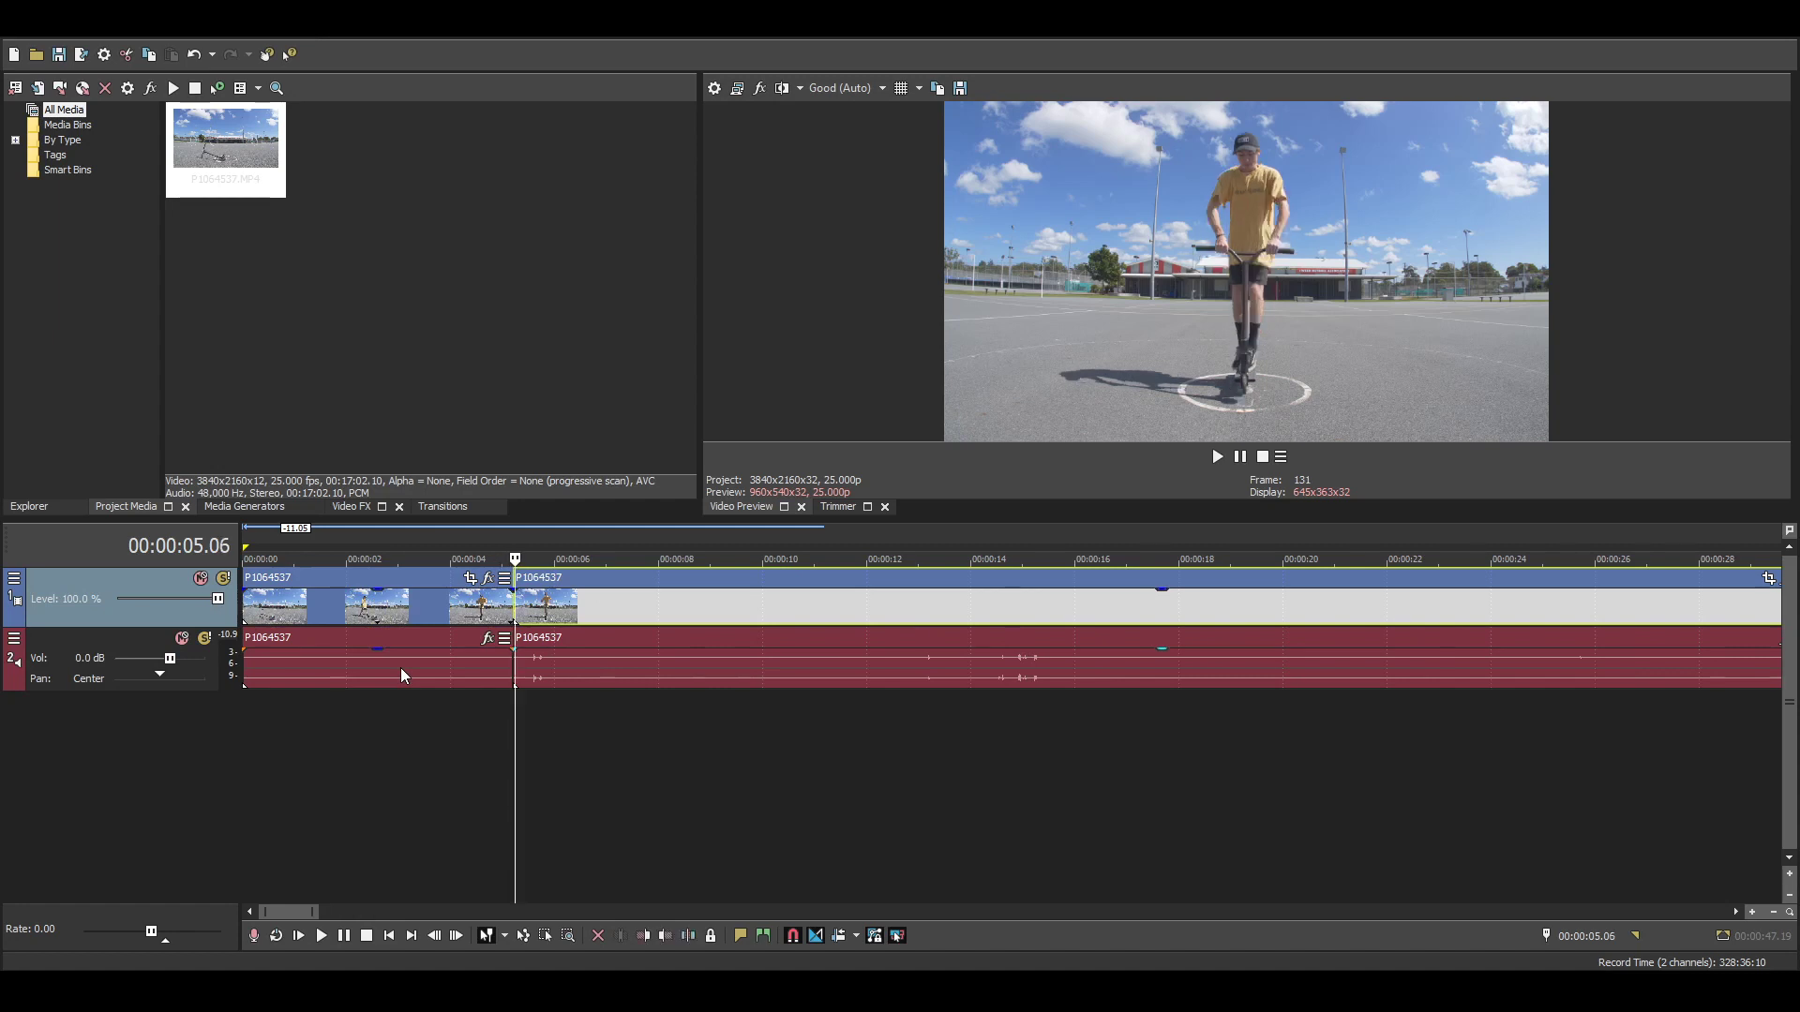
scroll(401, 668, "up", 6)
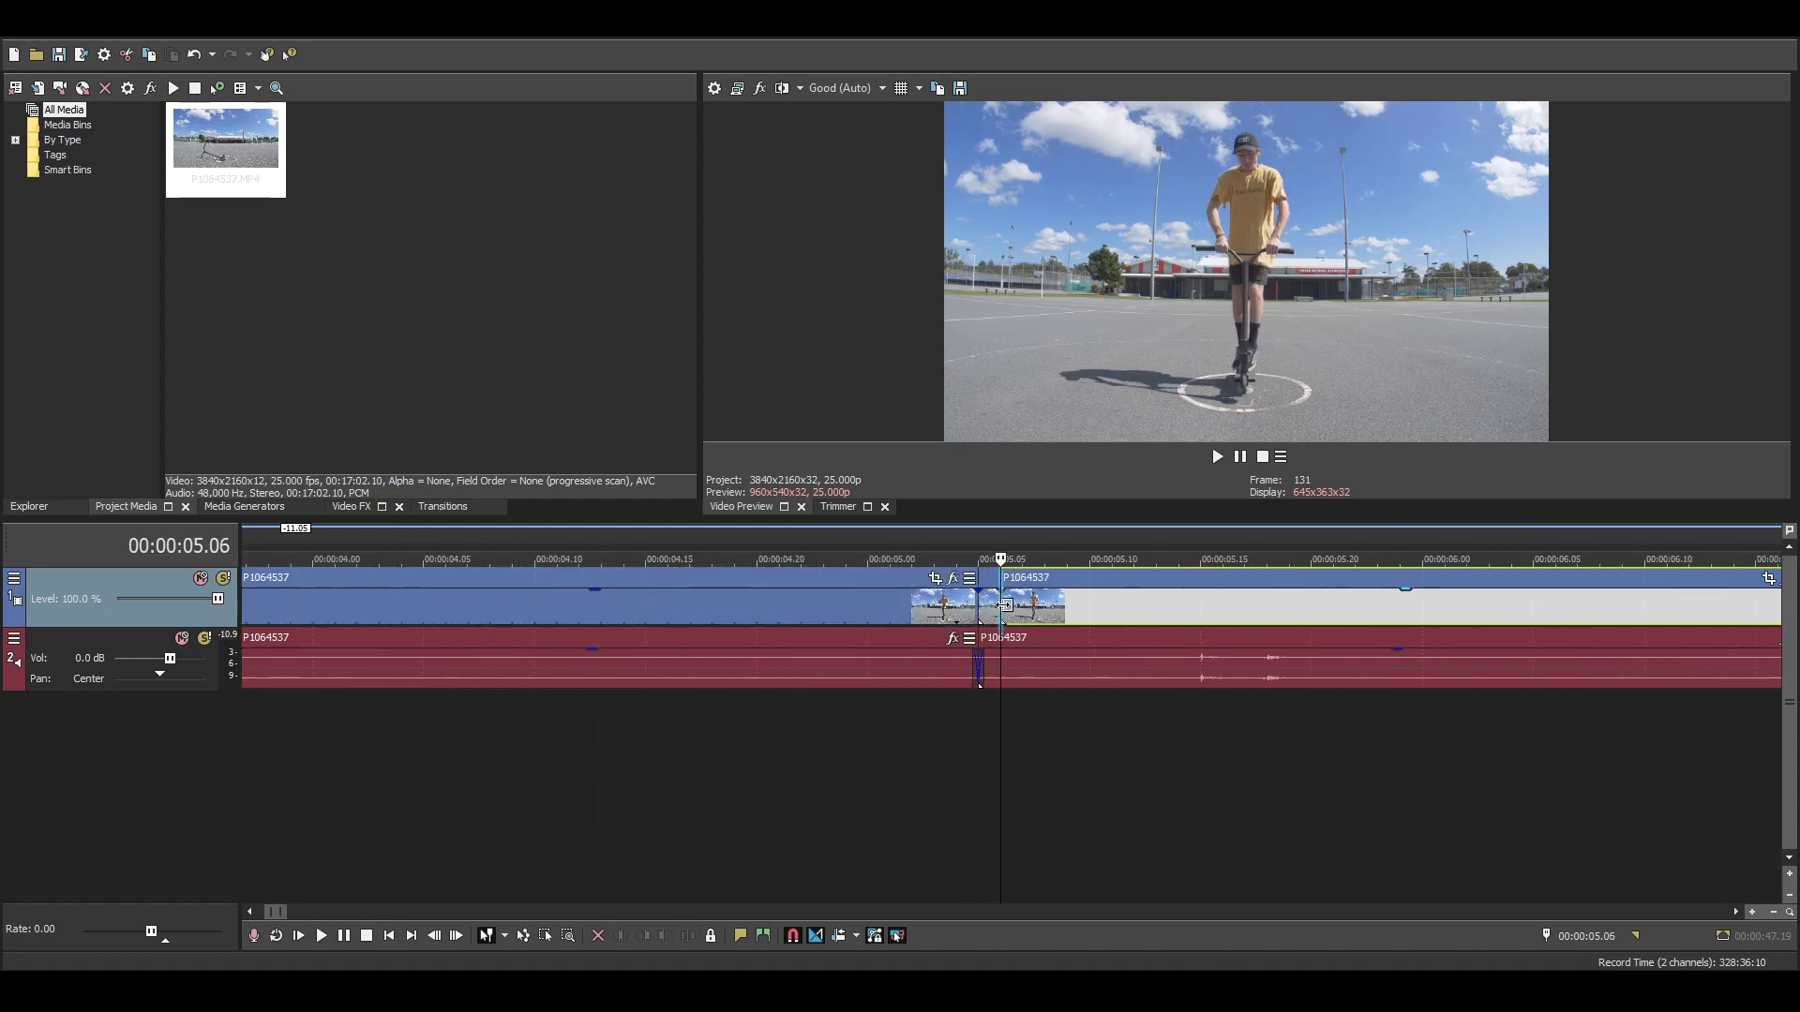
left_click(1171, 673)
scroll(1173, 678, "down", 2)
scroll(1146, 692, "down", 6)
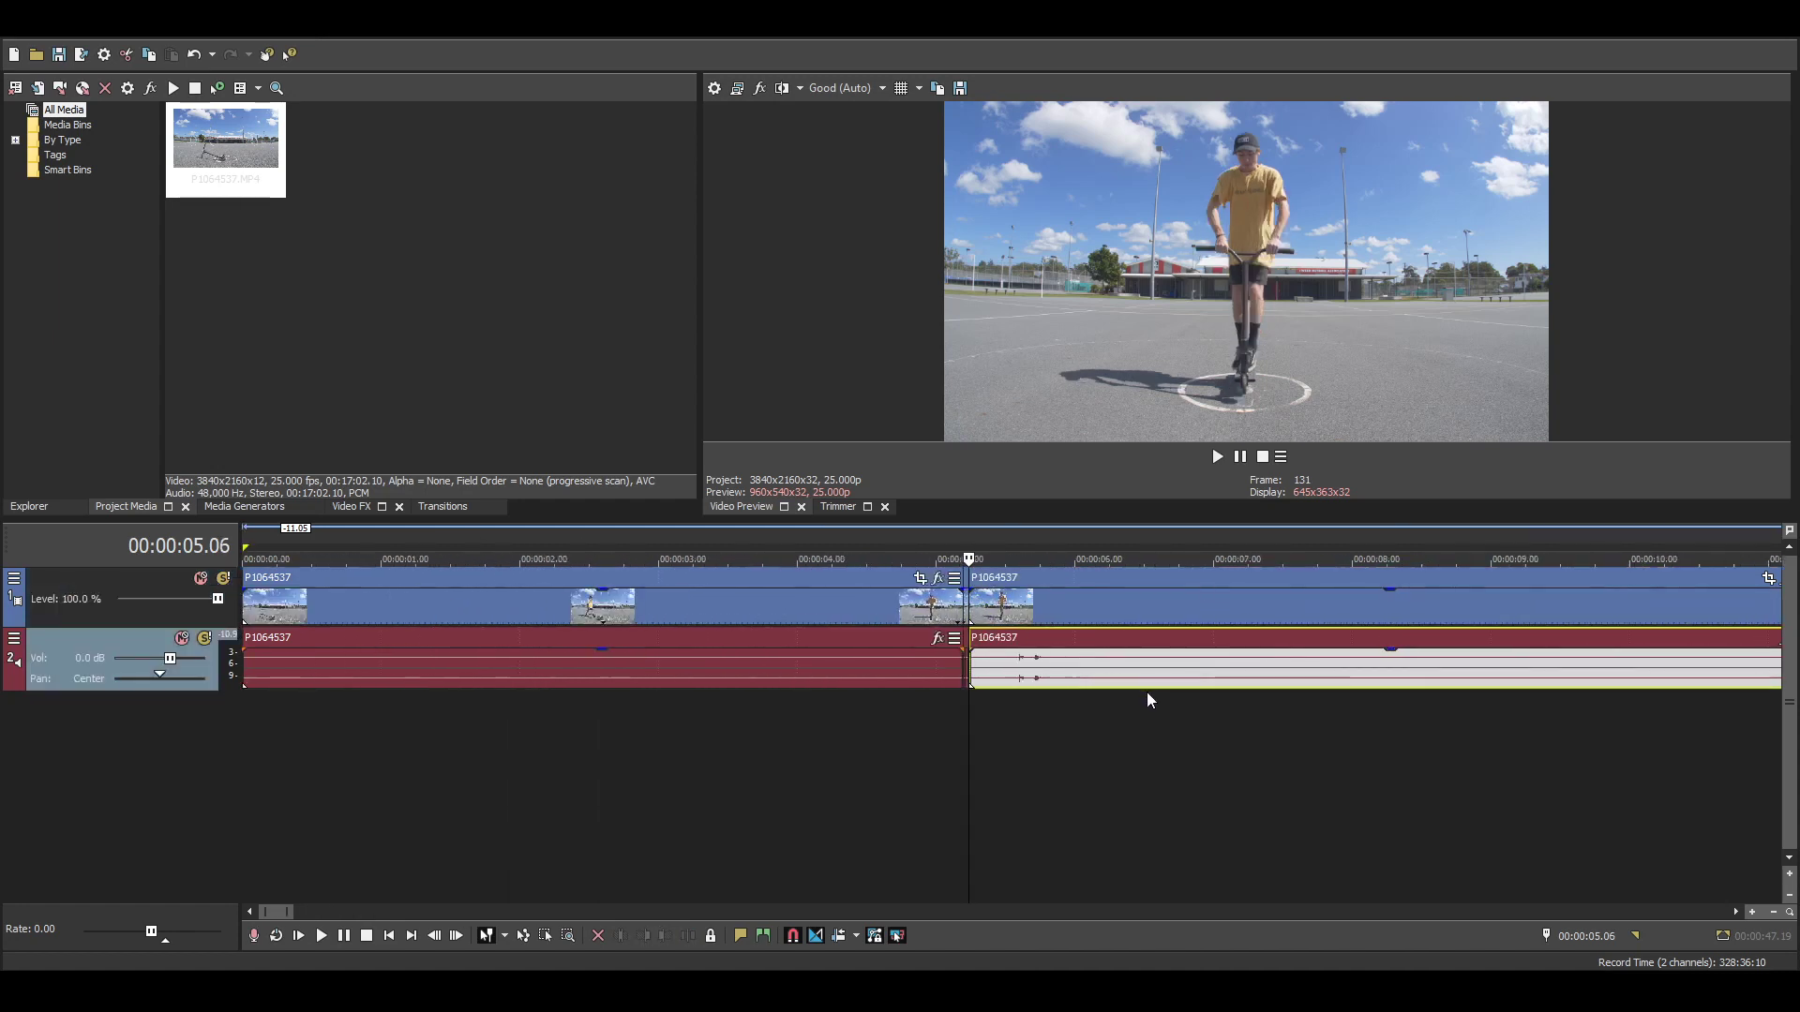
- Find the take-off frame of a later jump and split the video and audio at 00:00:34.09
left_click(737, 686)
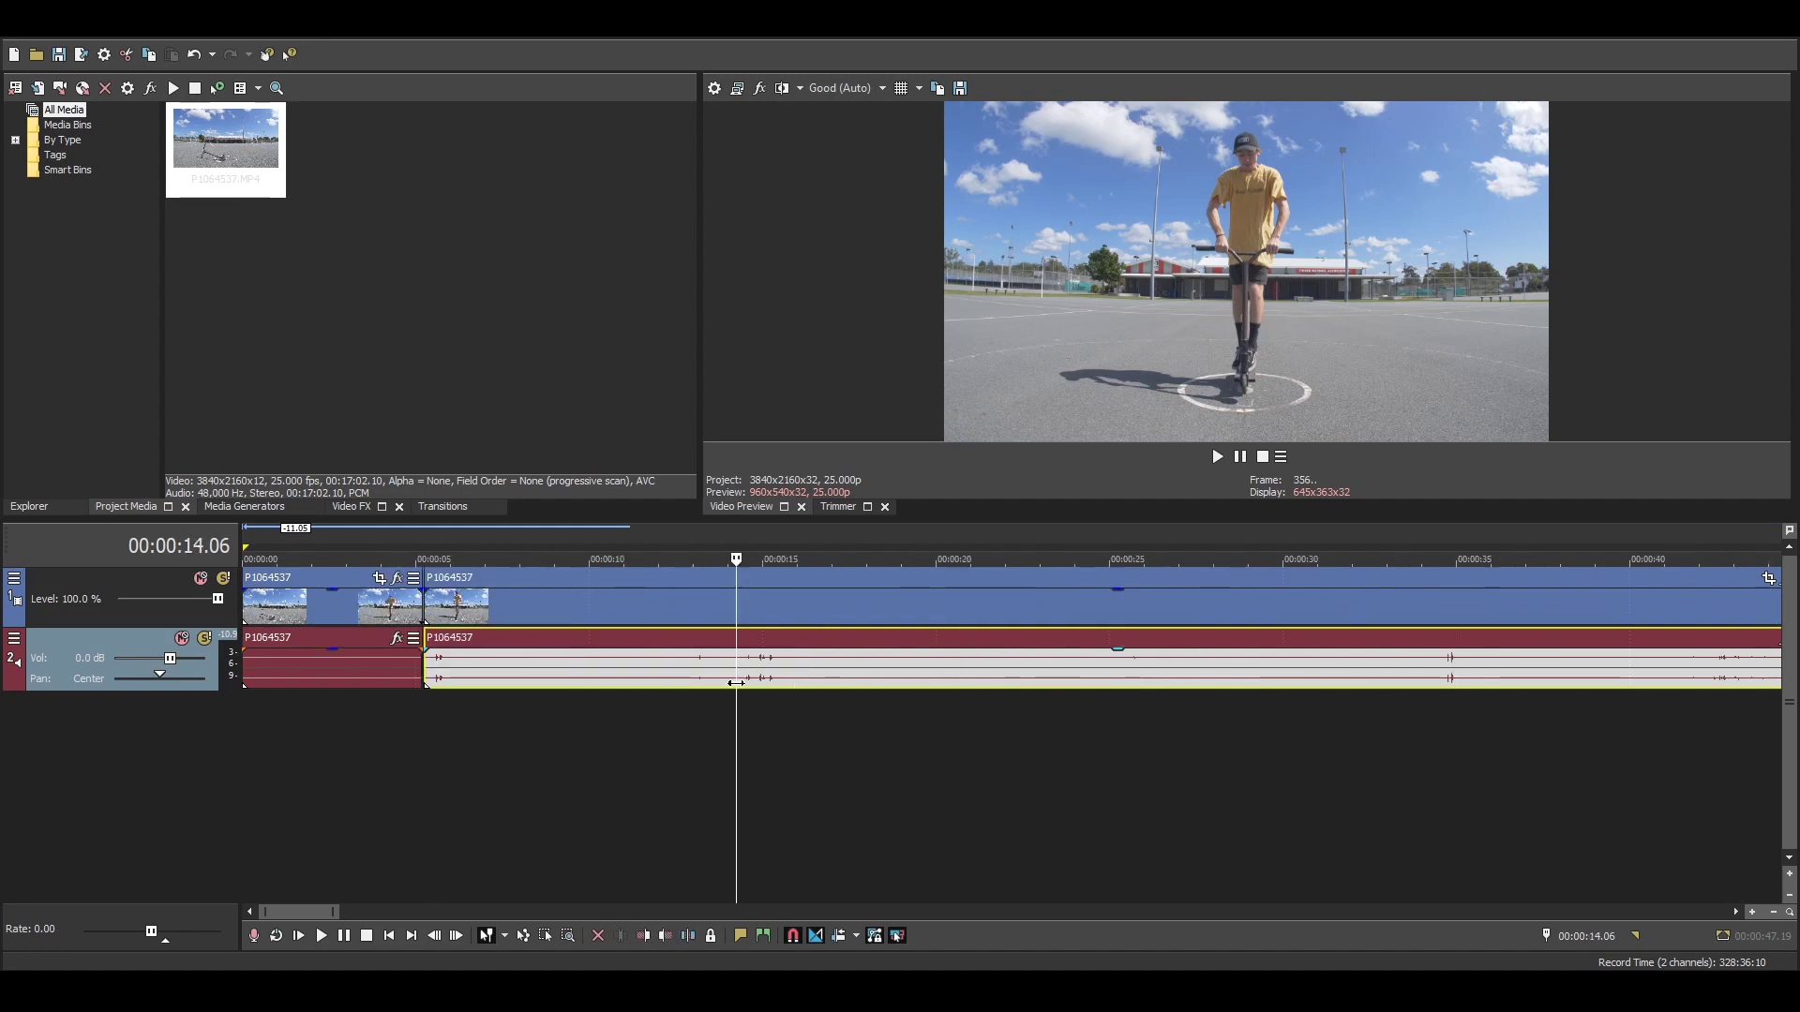
left_click(1423, 667)
left_click(1437, 667)
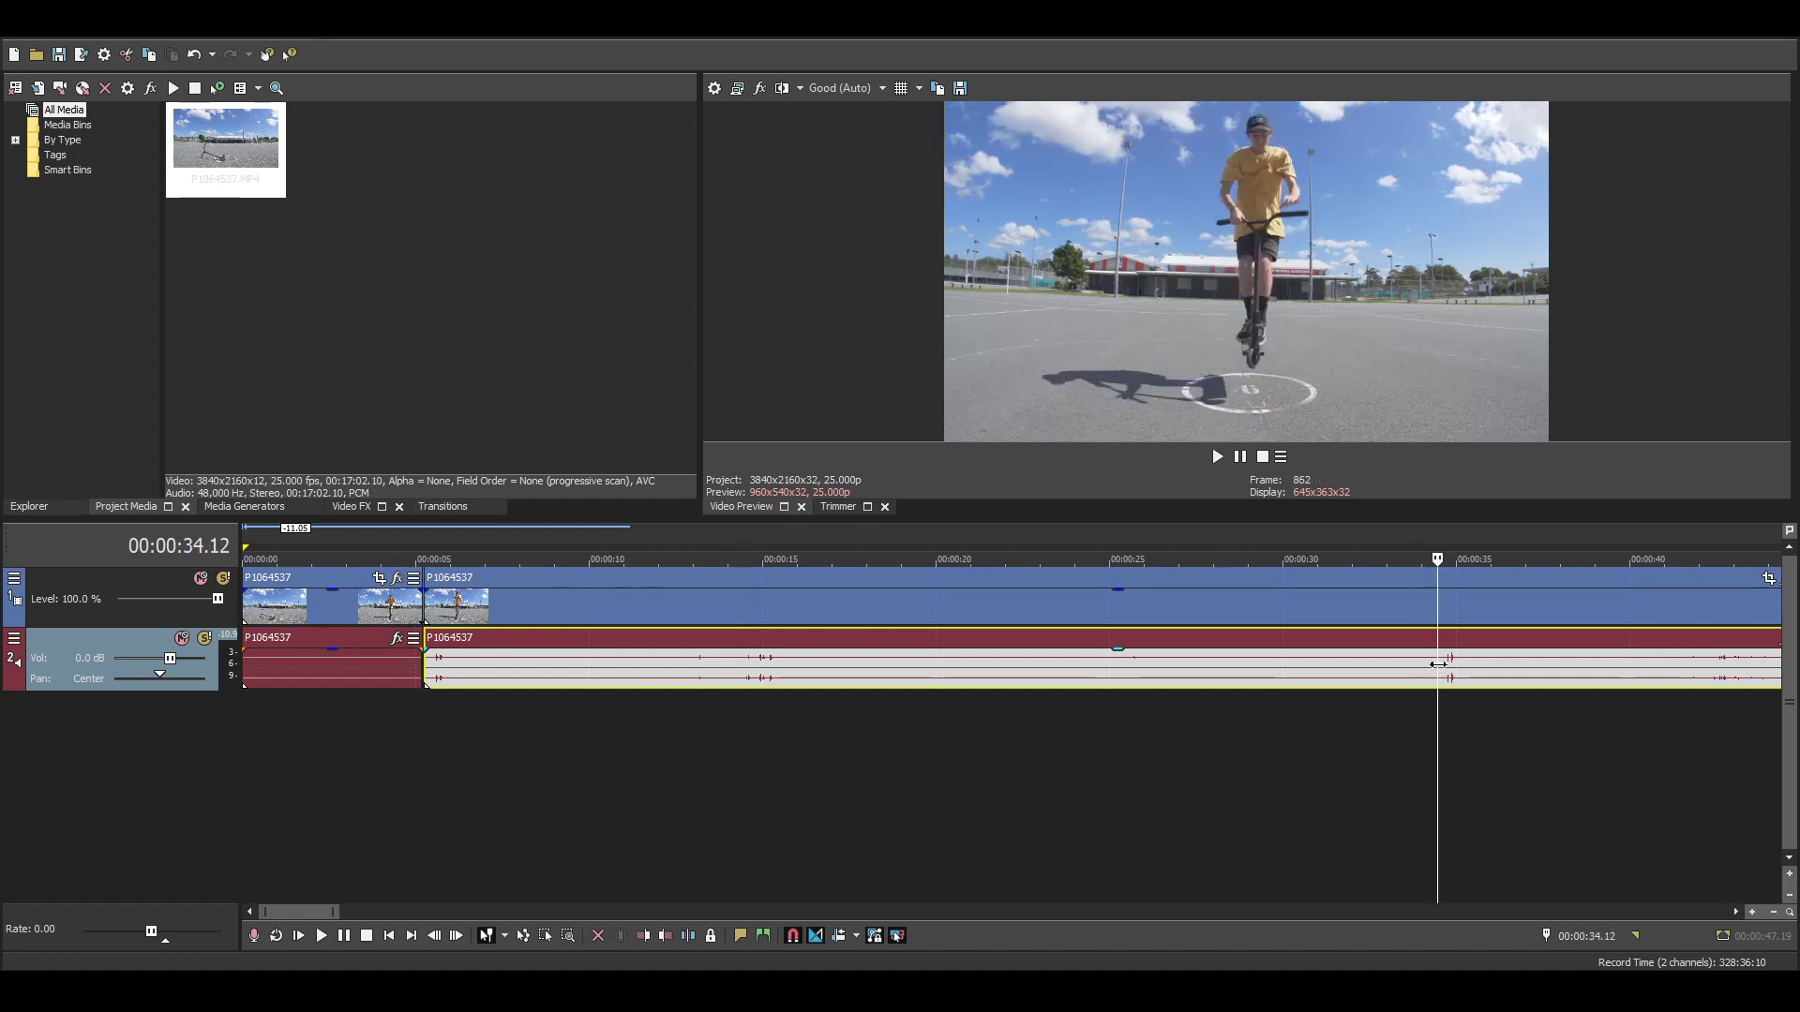
key("Left")
key("Left")
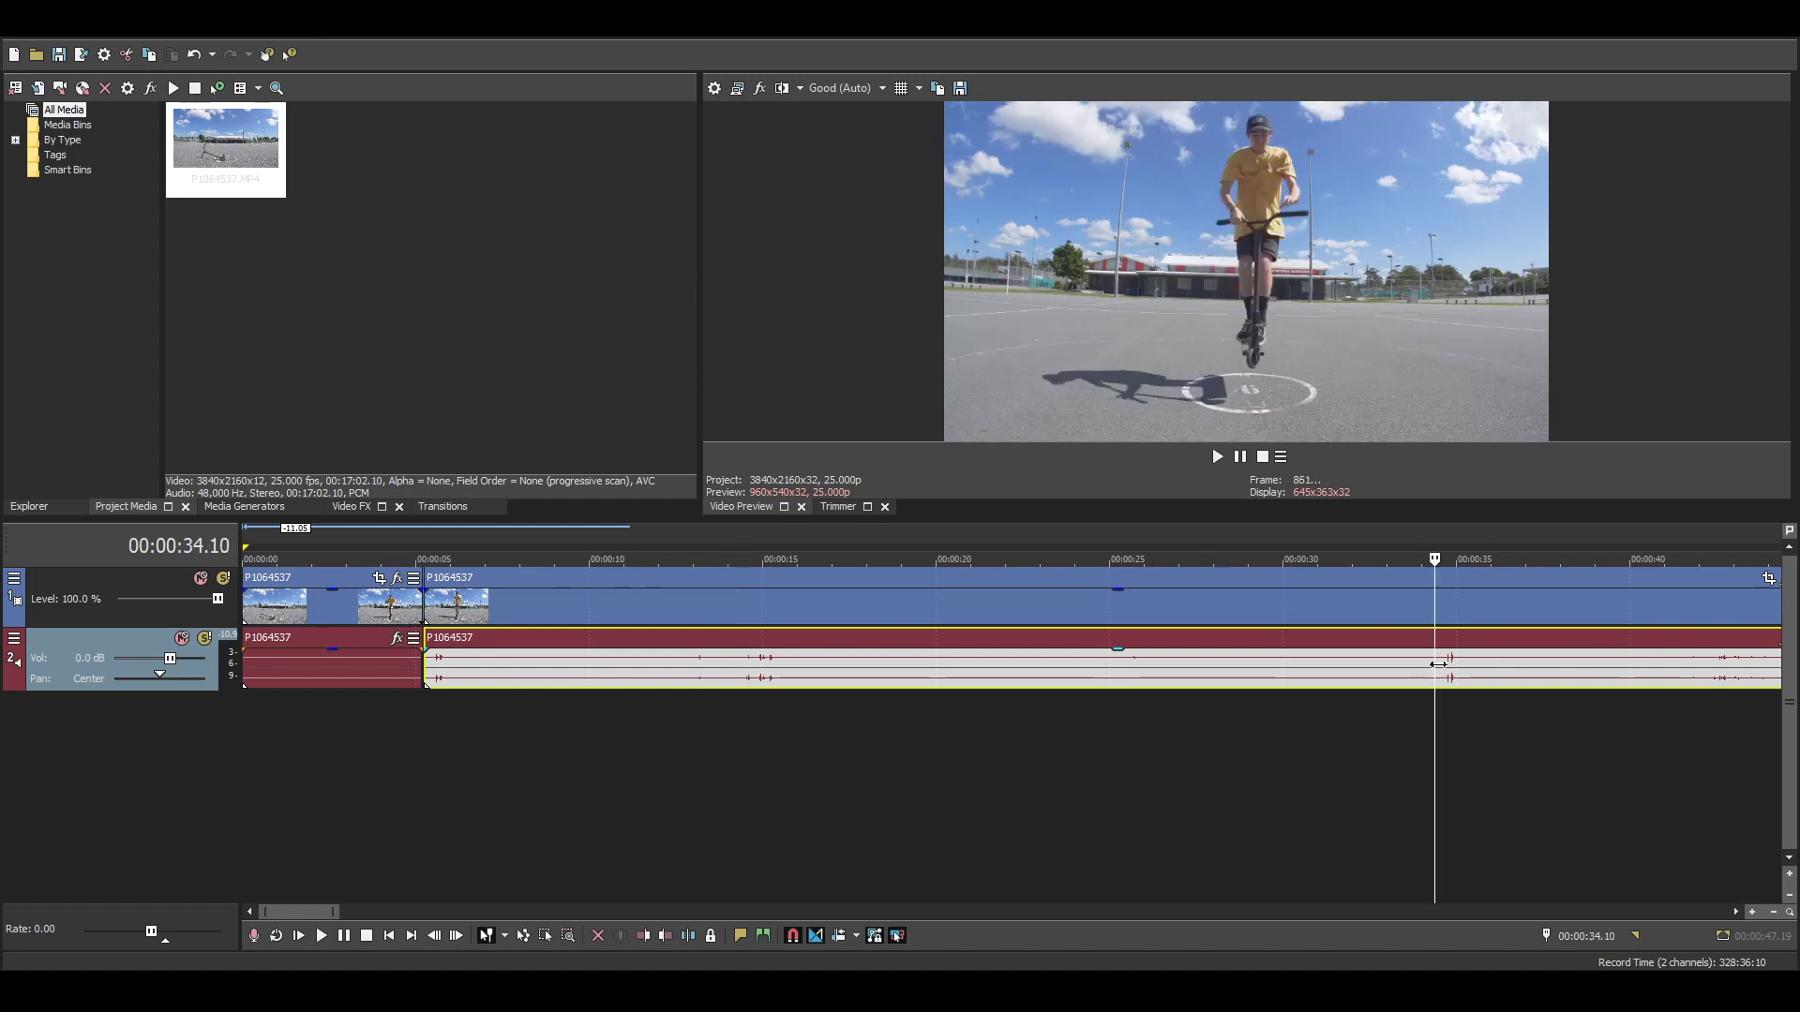
key("Left")
key("Left")
key("Left")
key("Left")
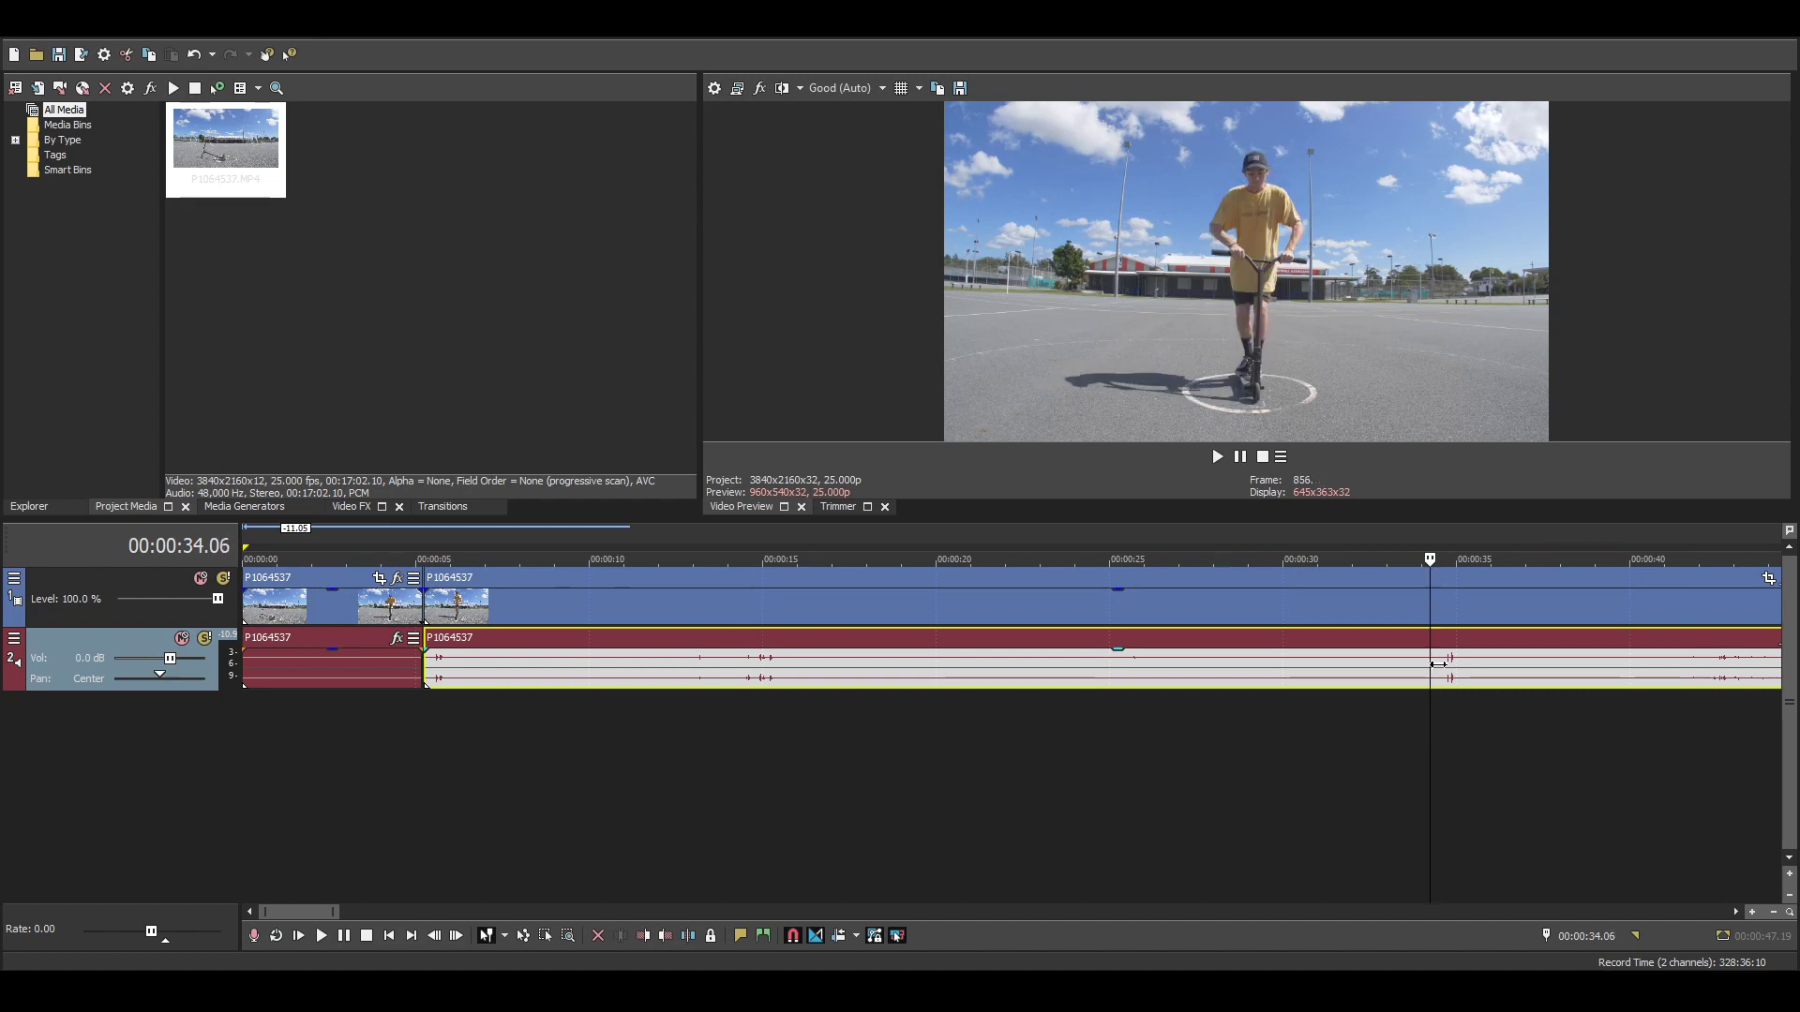
key("Right")
key("Right")
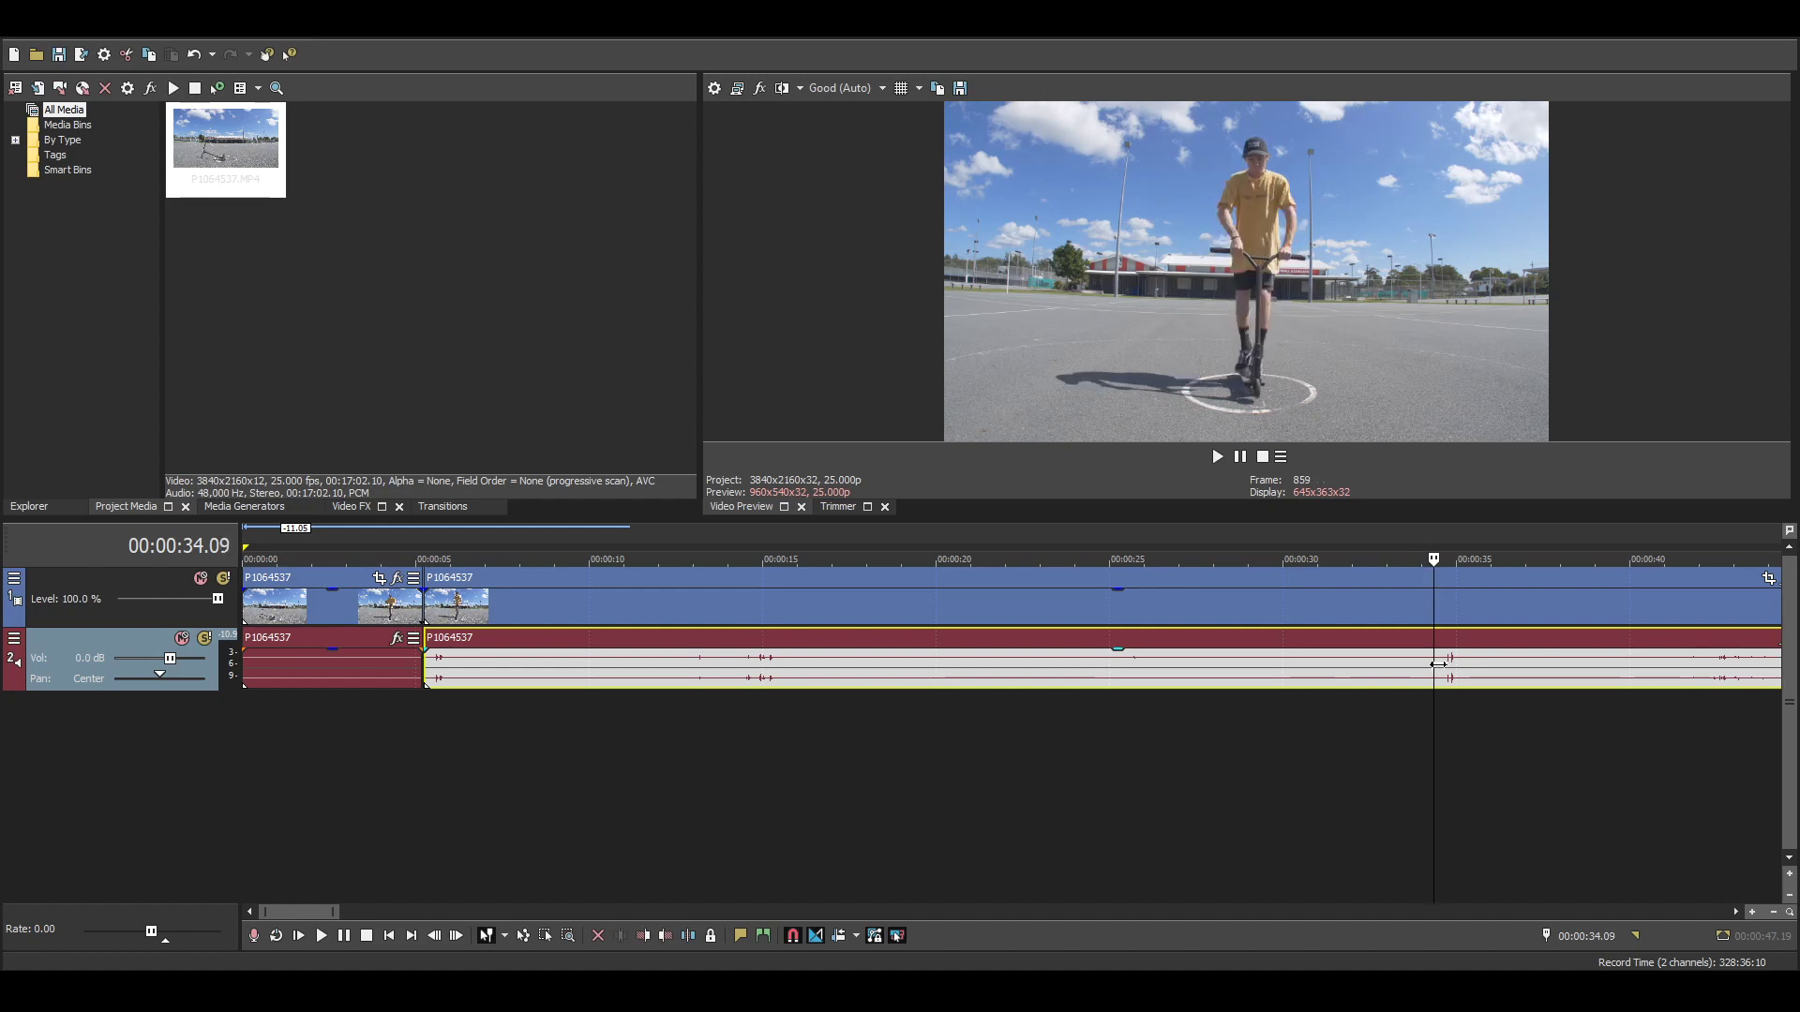
key("Up")
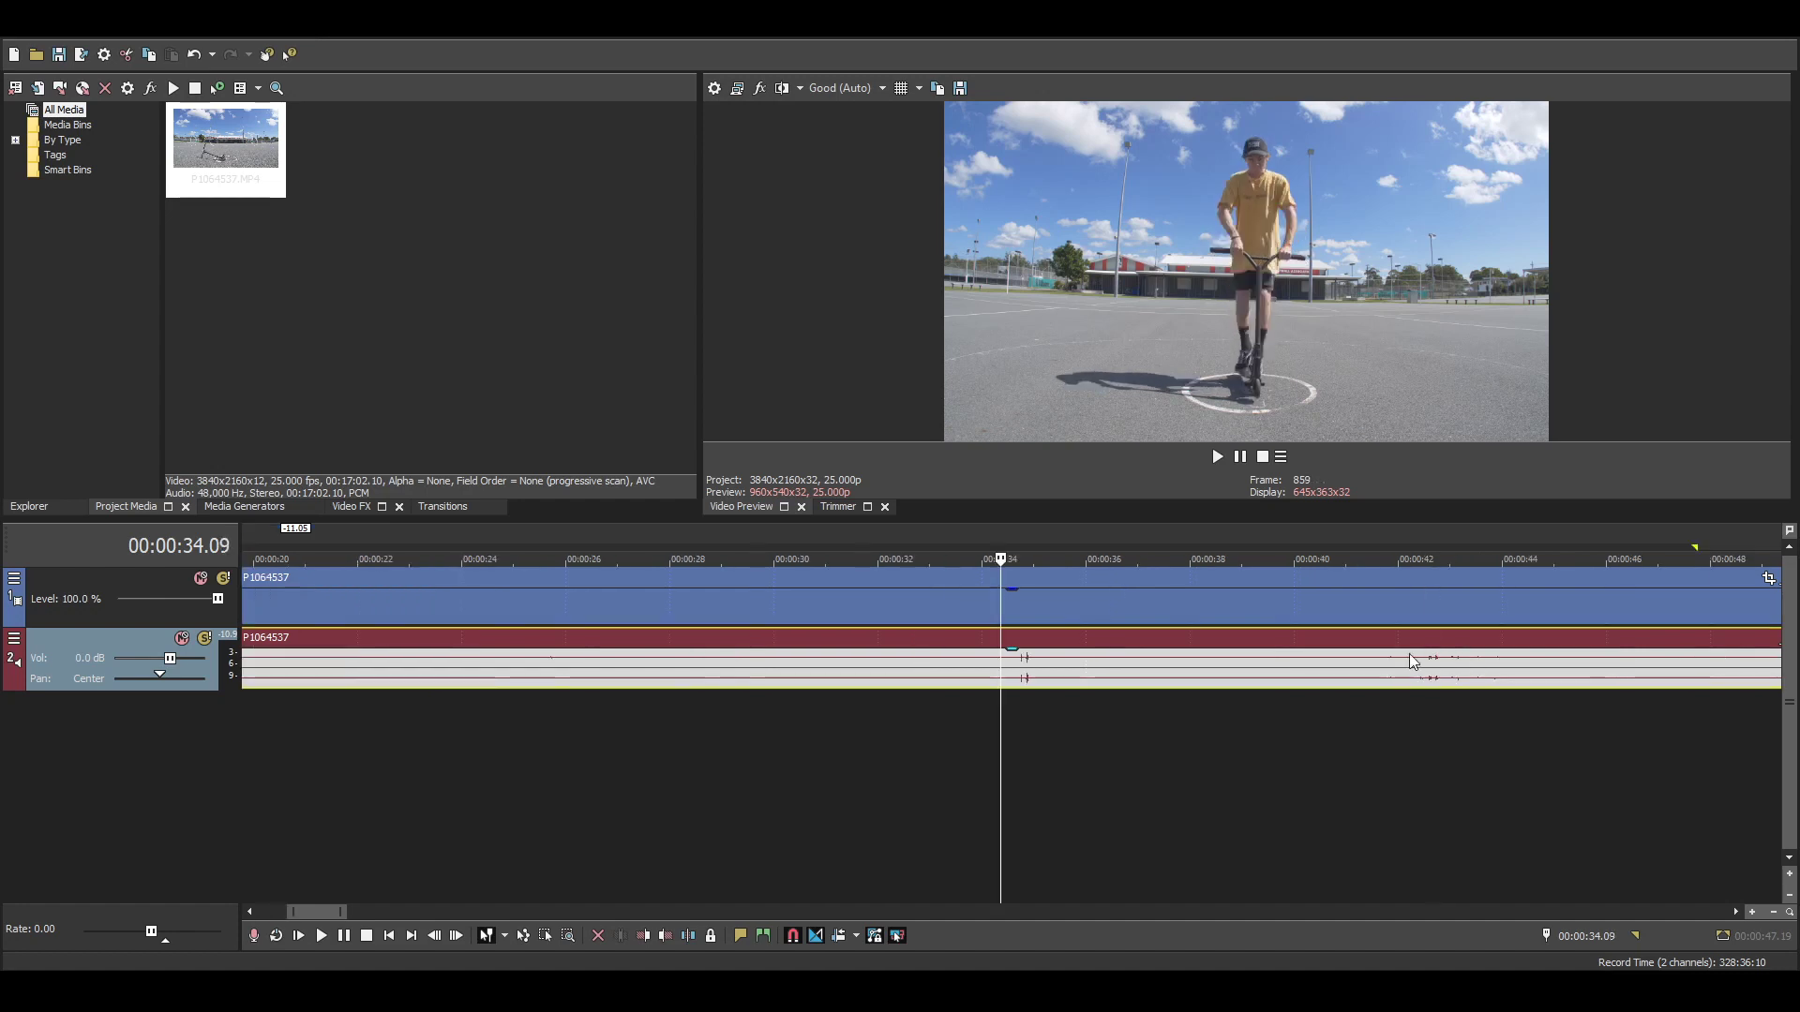
key("s")
left_click(1022, 614)
- Delete the footage between the 00:00:05.06 and 00:00:34.09 splits and close the gap with the remaining clip
left_click(942, 610)
left_click(958, 674, "ctrl")
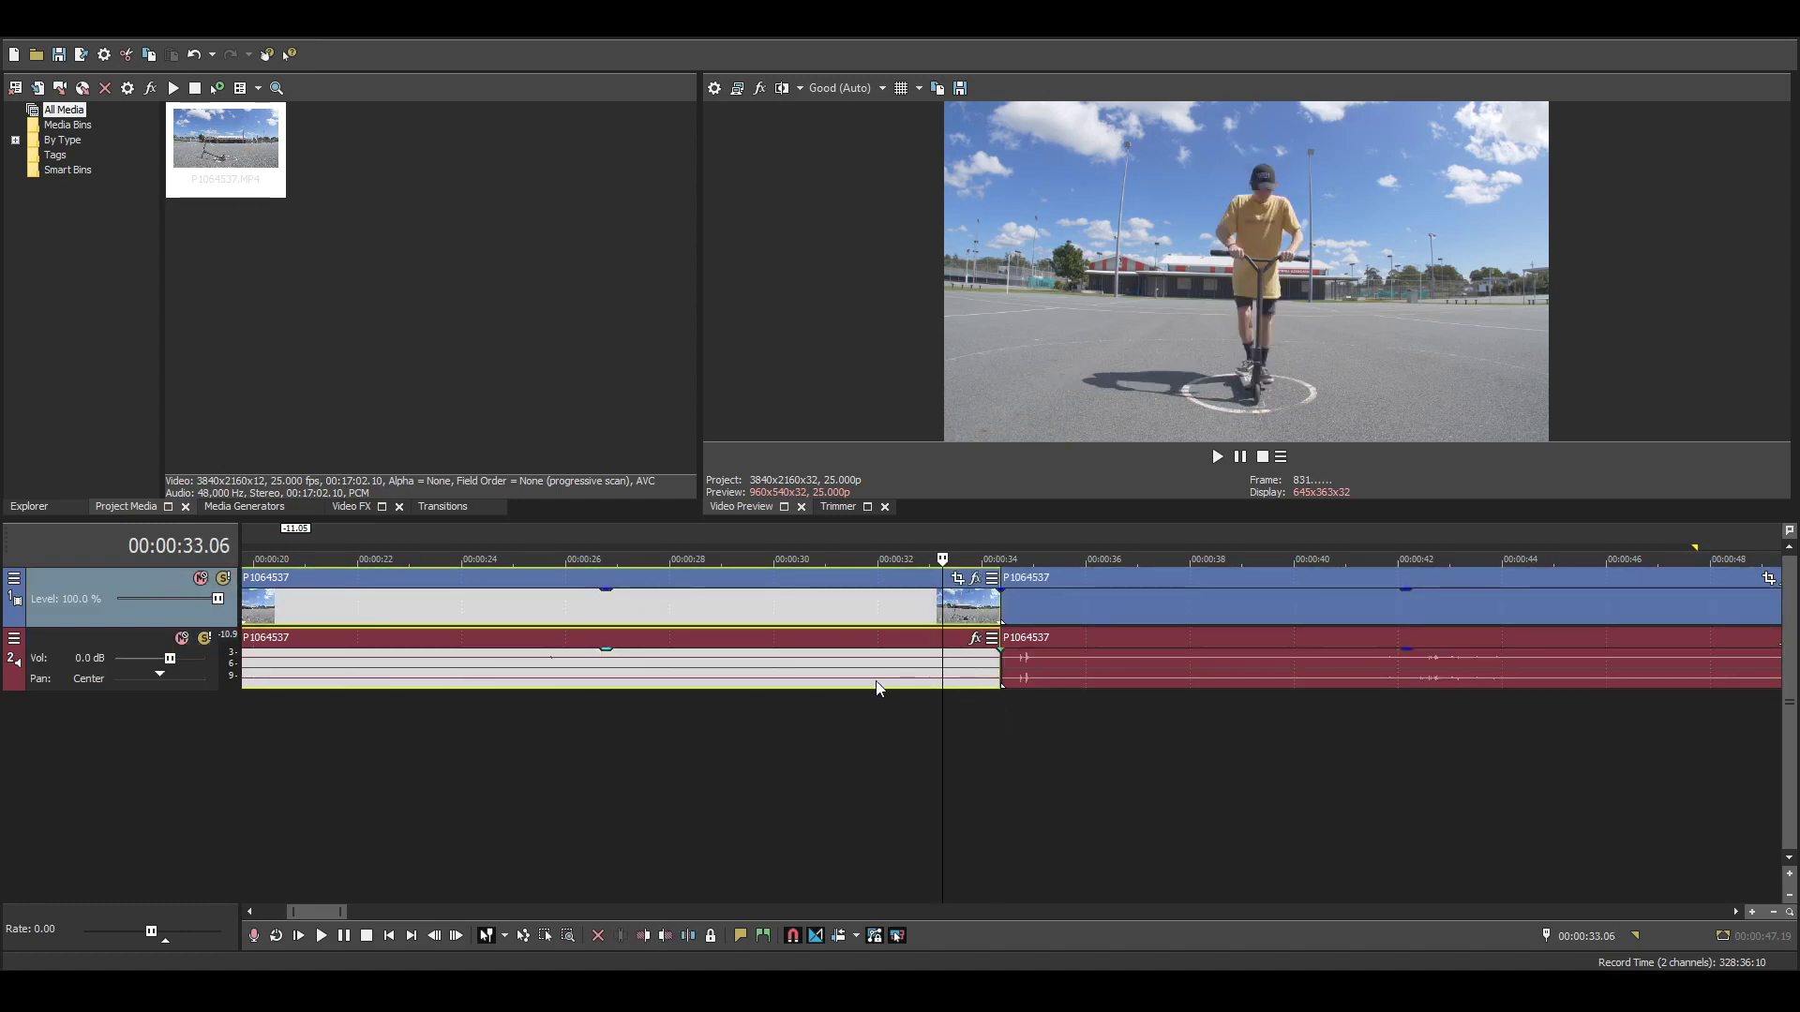
key("Delete")
scroll(915, 656, "down", 5)
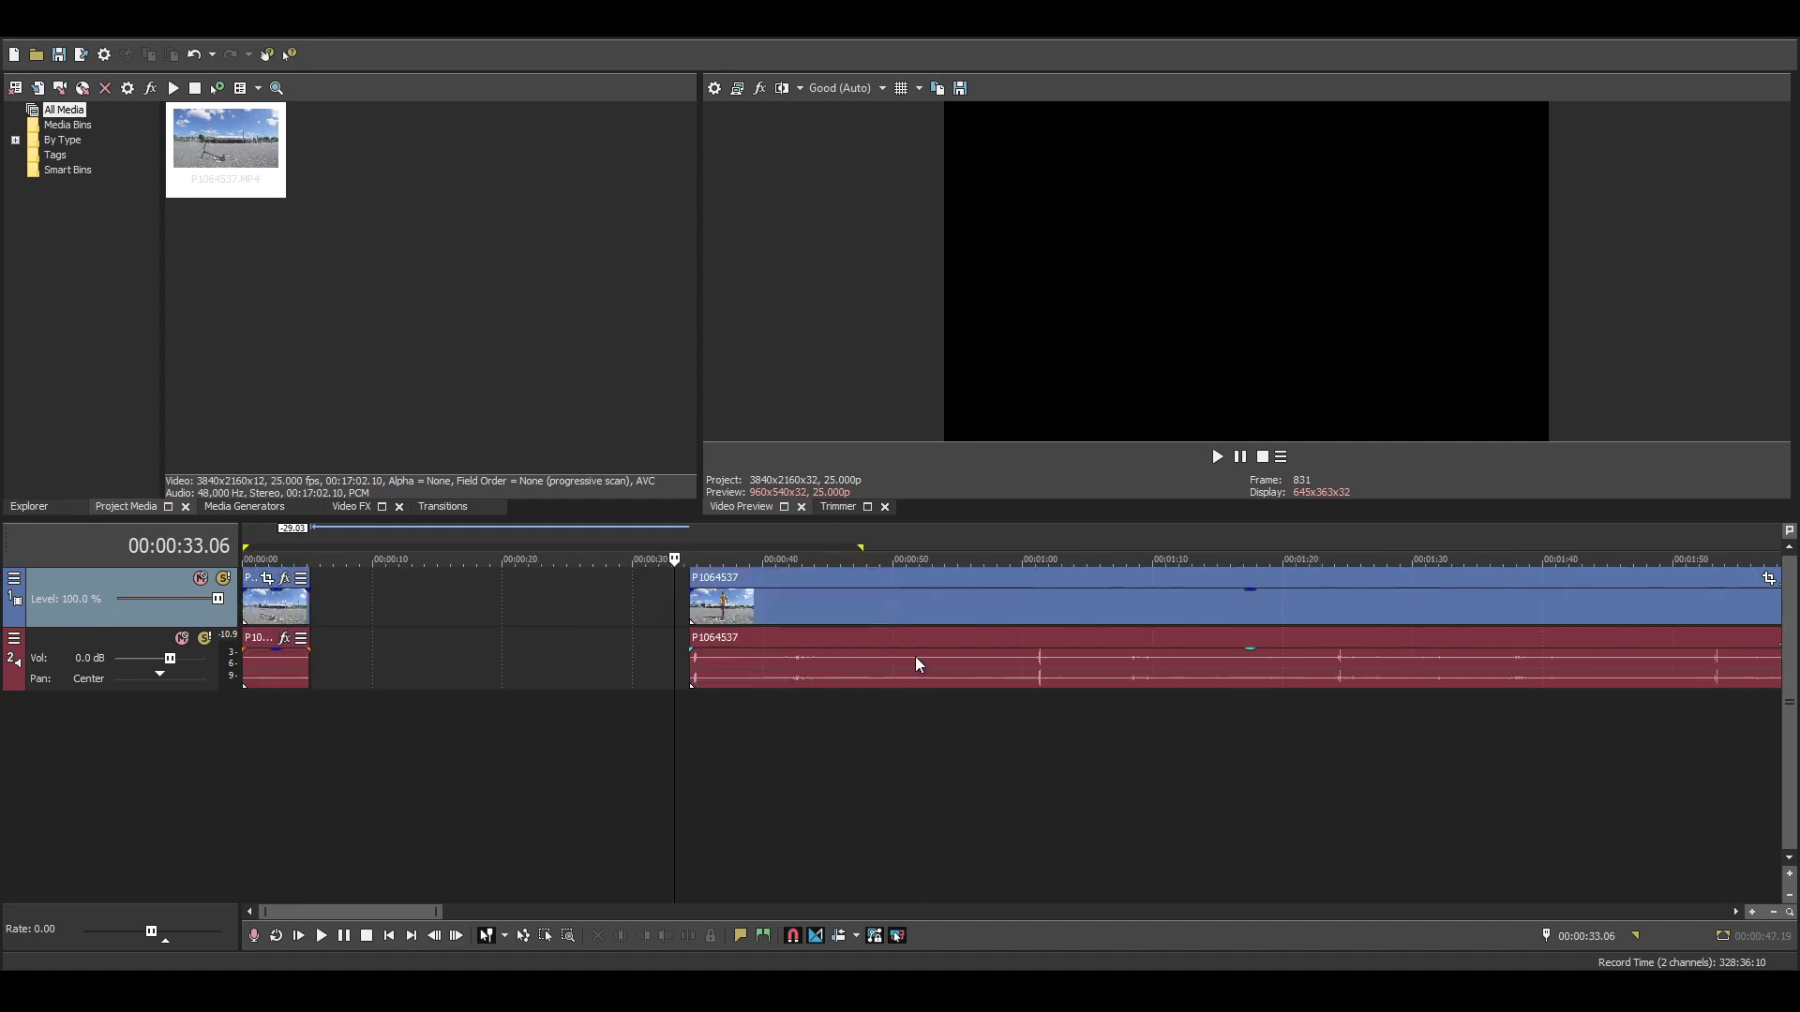
left_click_drag(793, 660, 464, 662)
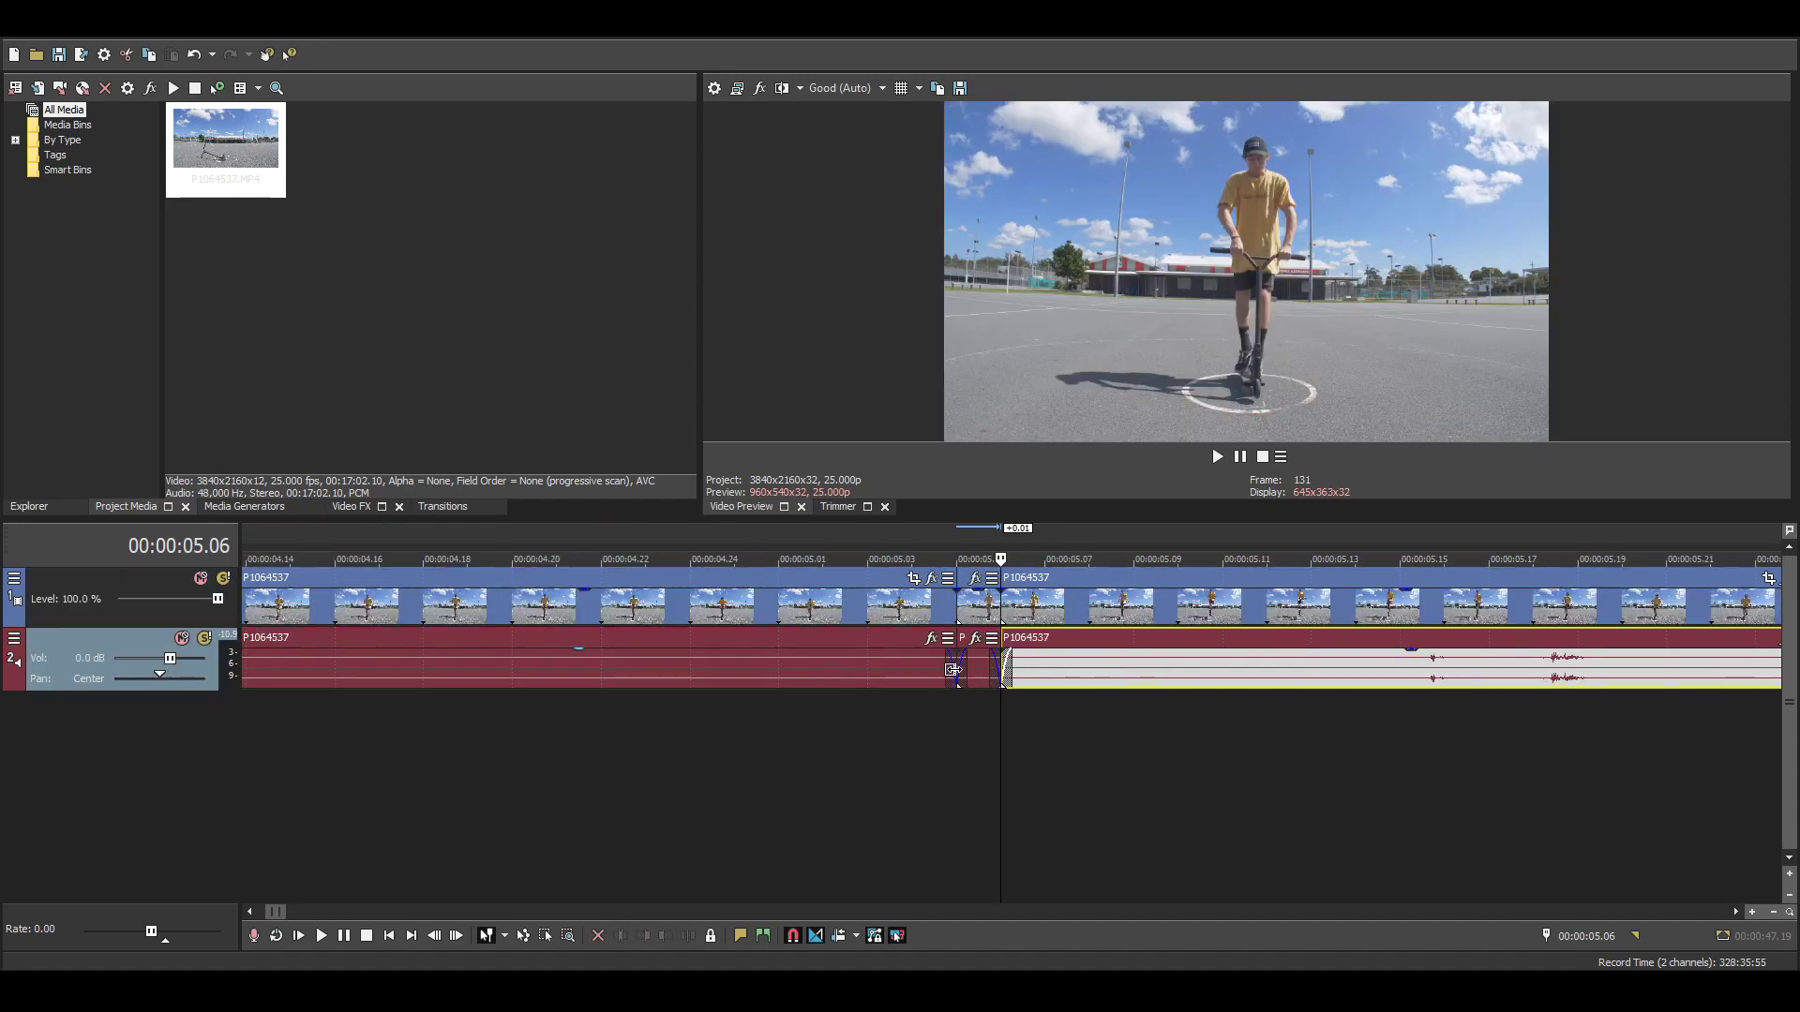
- Split the joined clip's video and audio at 00:00:05.07, leaving a one-frame piece of the second jump
left_click(951, 666)
key("Right")
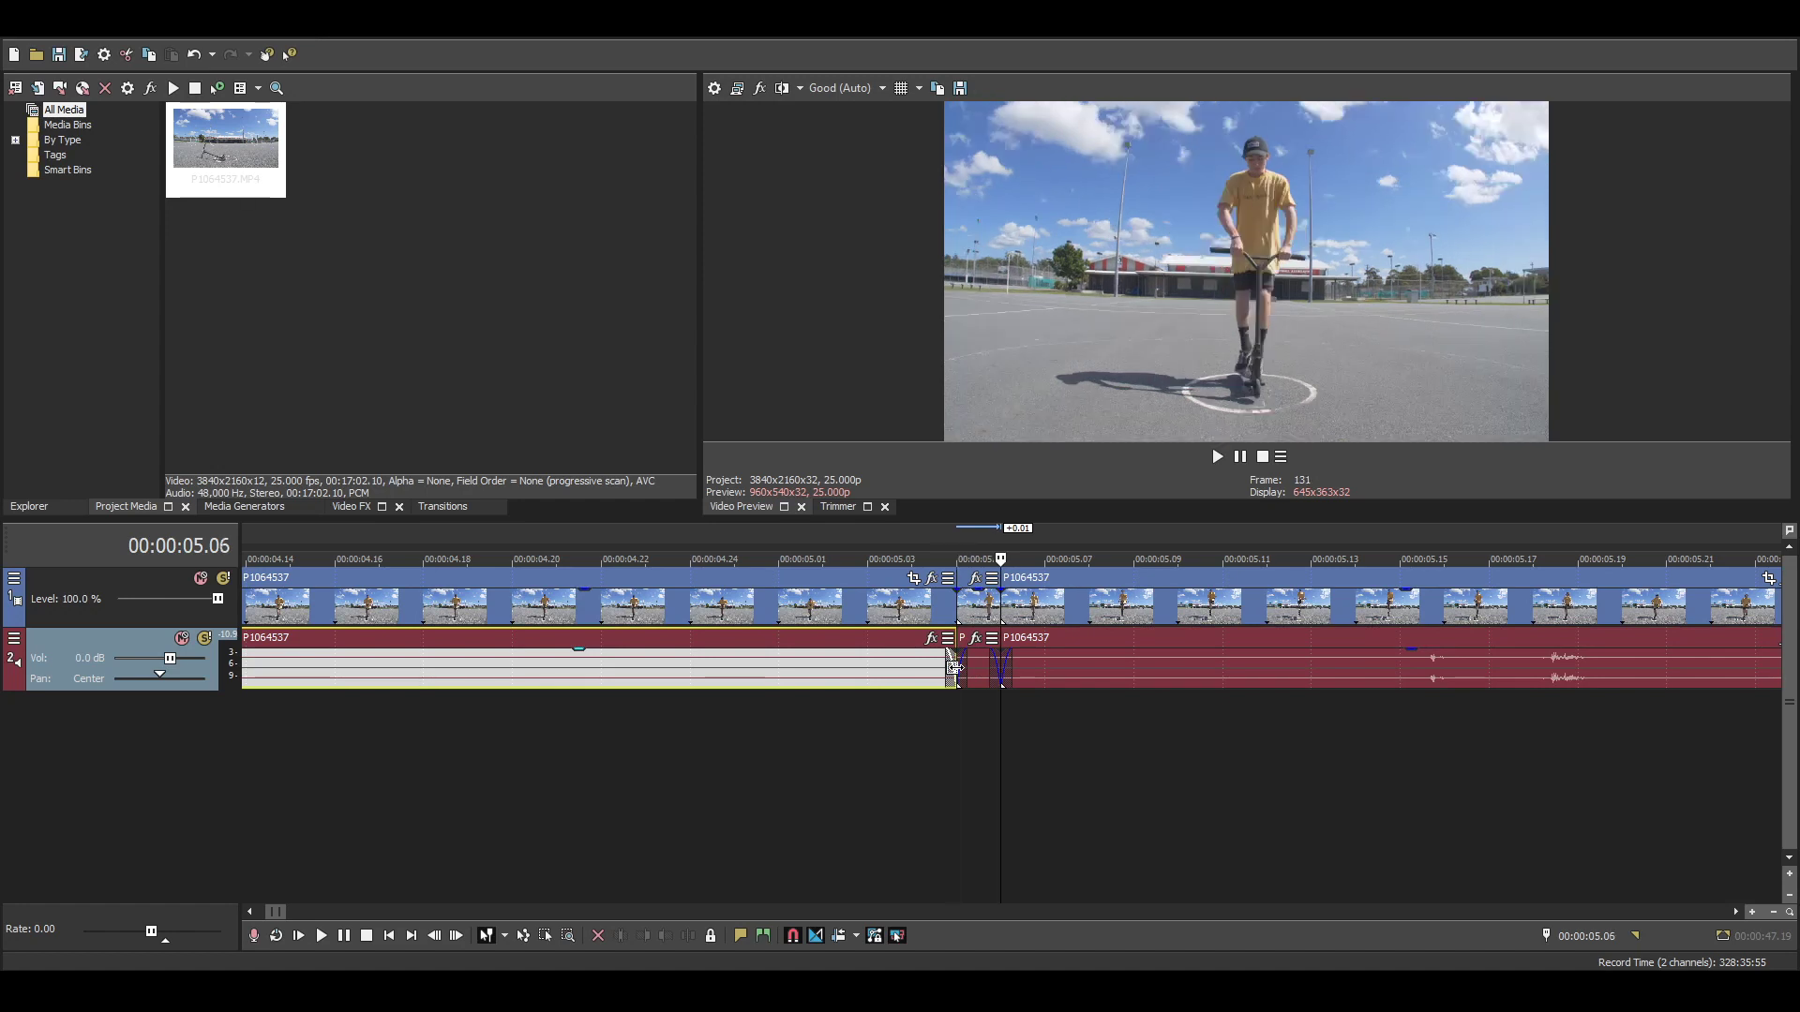
key("Right")
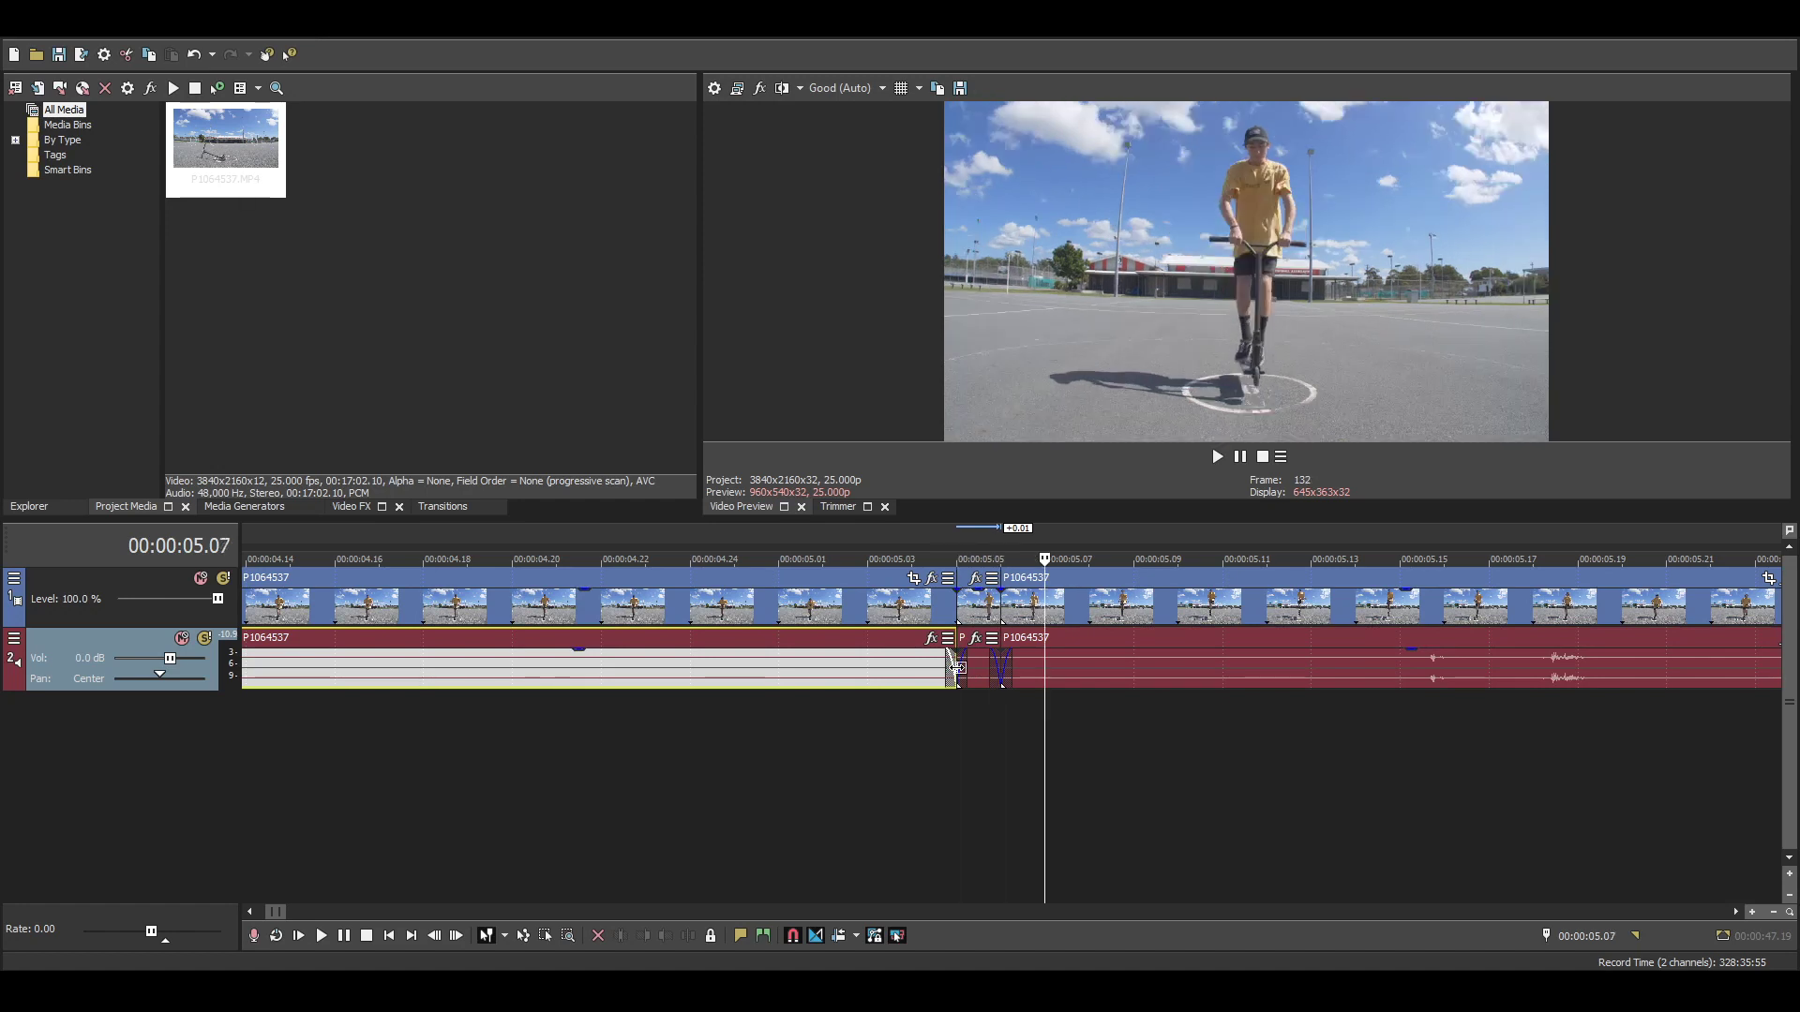
left_click(1071, 660)
scroll(1124, 680, "down", 3)
scroll(1154, 690, "down", 5)
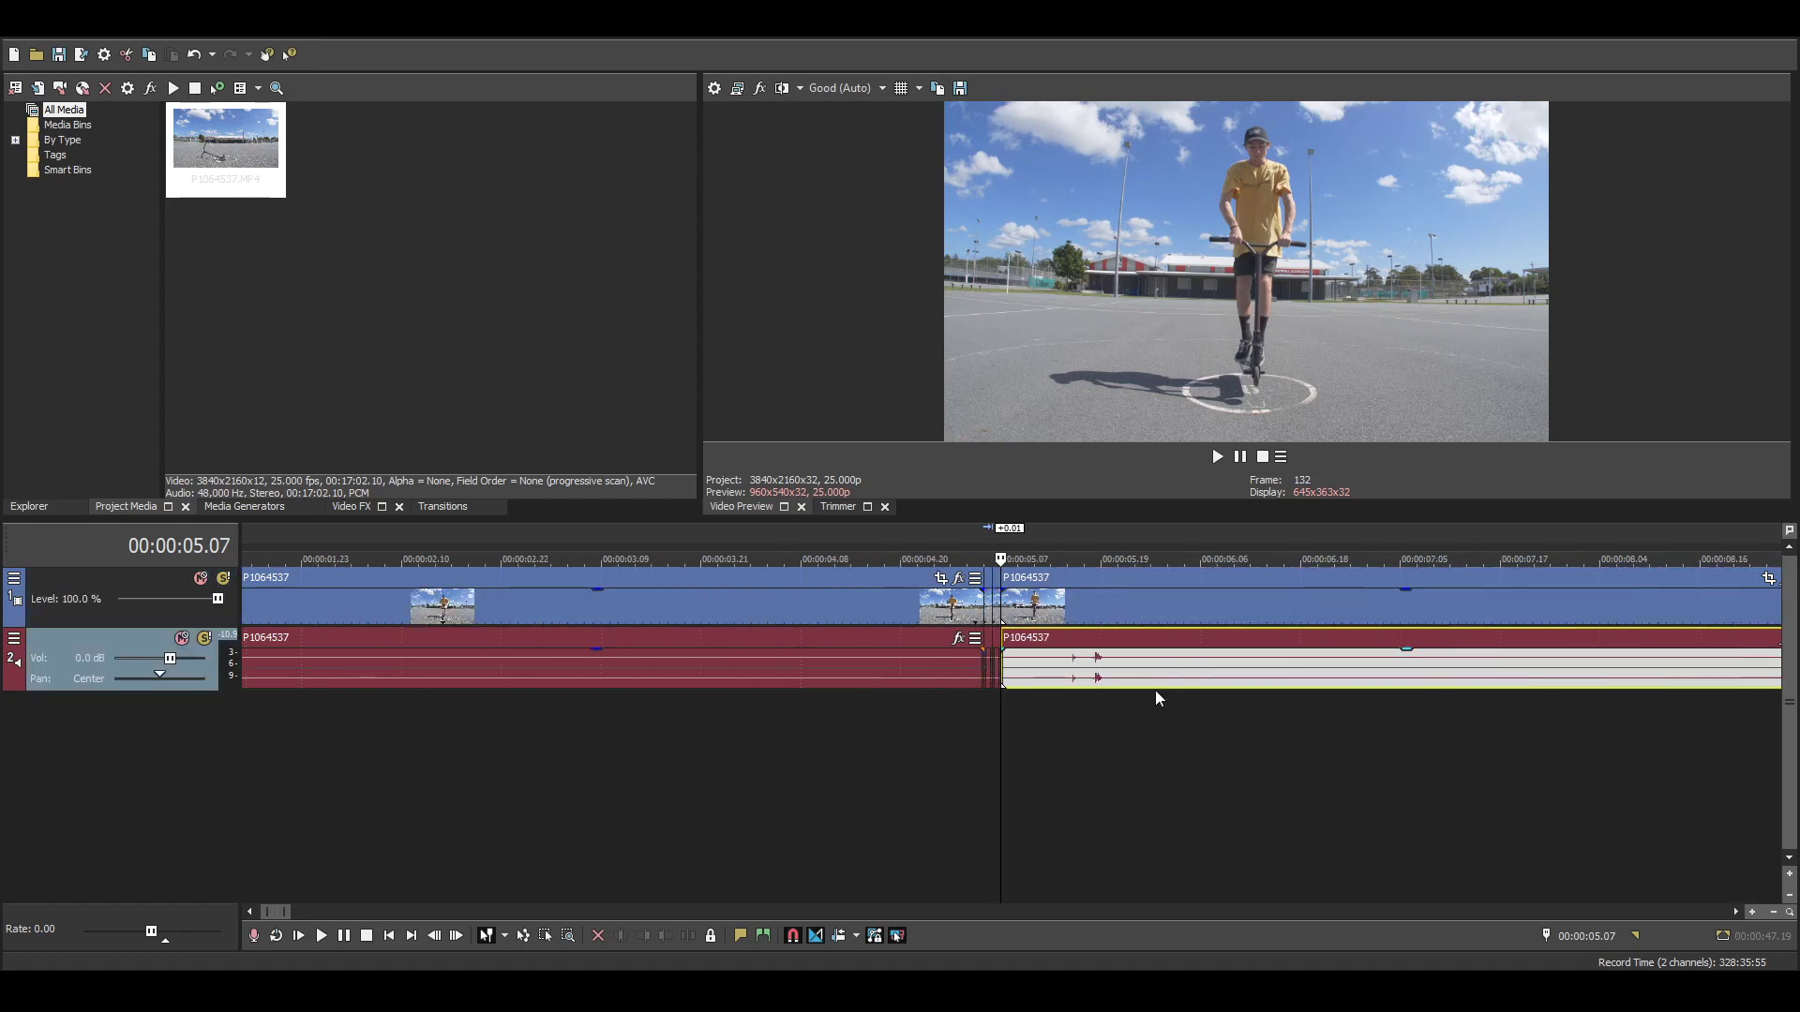
- Find the next jump's matching take-off frame and split the audio and video at 00:00:31.19
left_click(1638, 677)
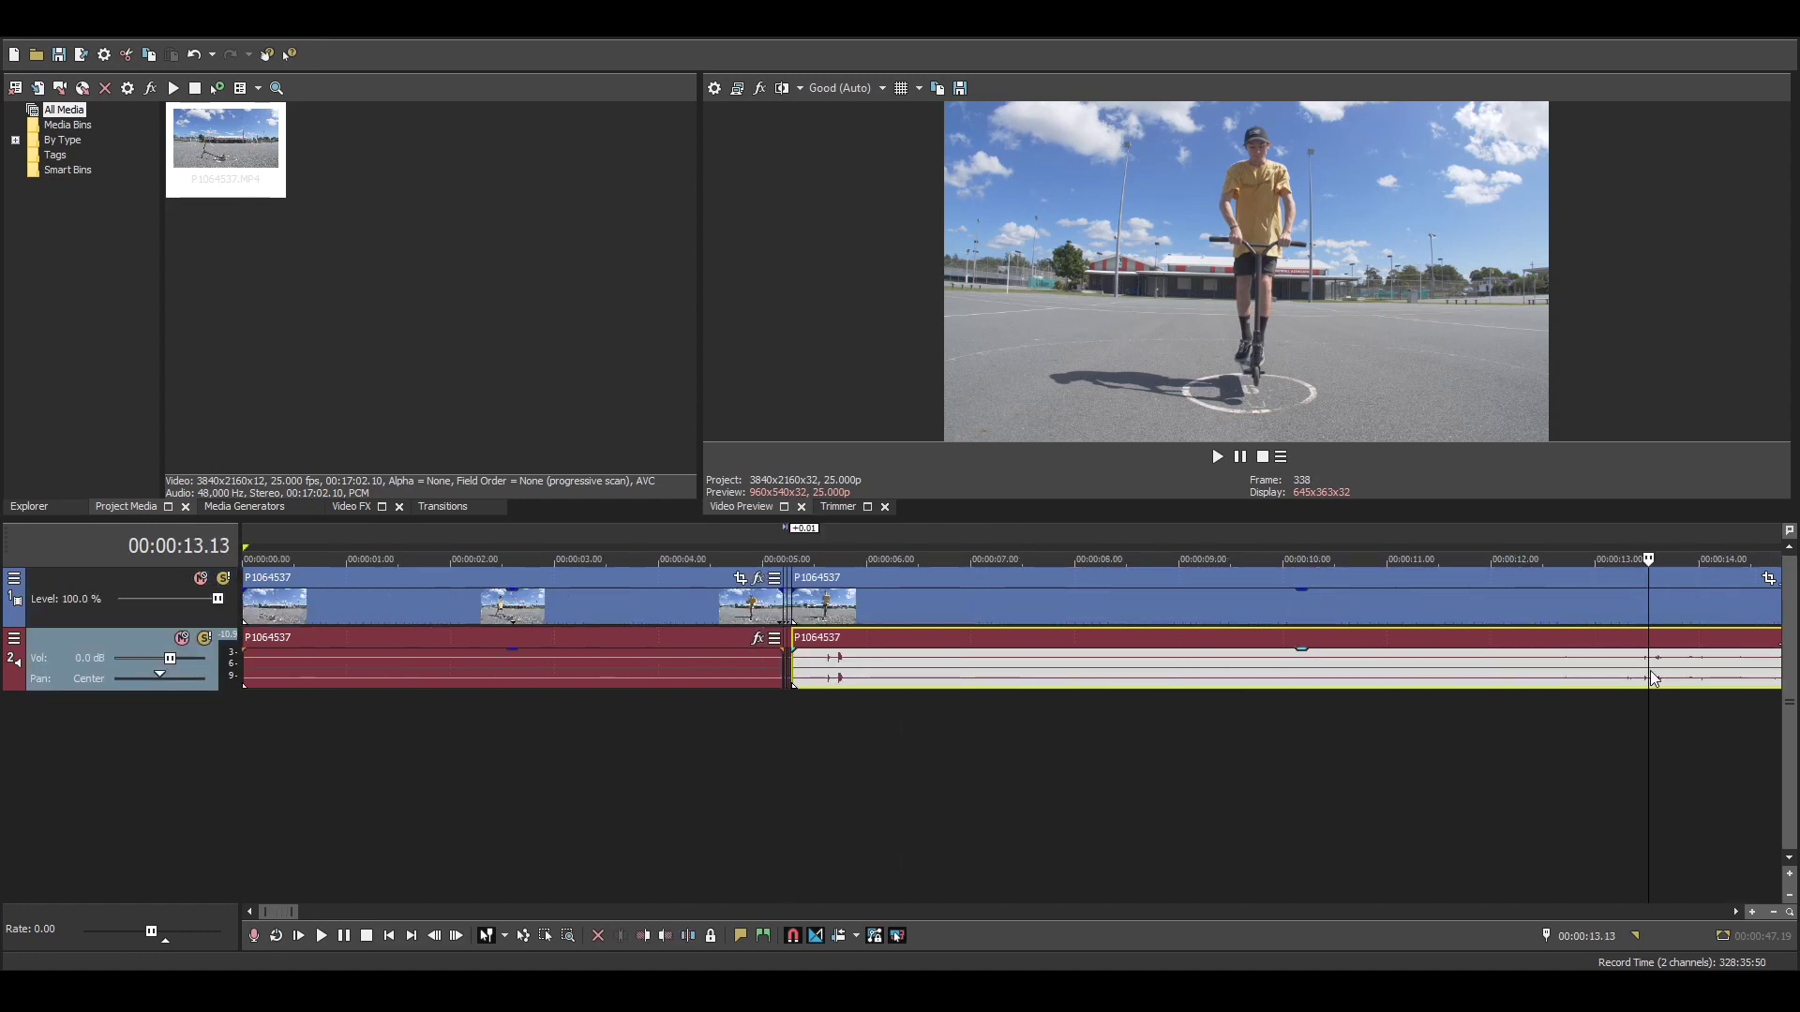
scroll(1638, 676, "down", 3)
scroll(1331, 671, "down", 2)
left_click(1344, 671)
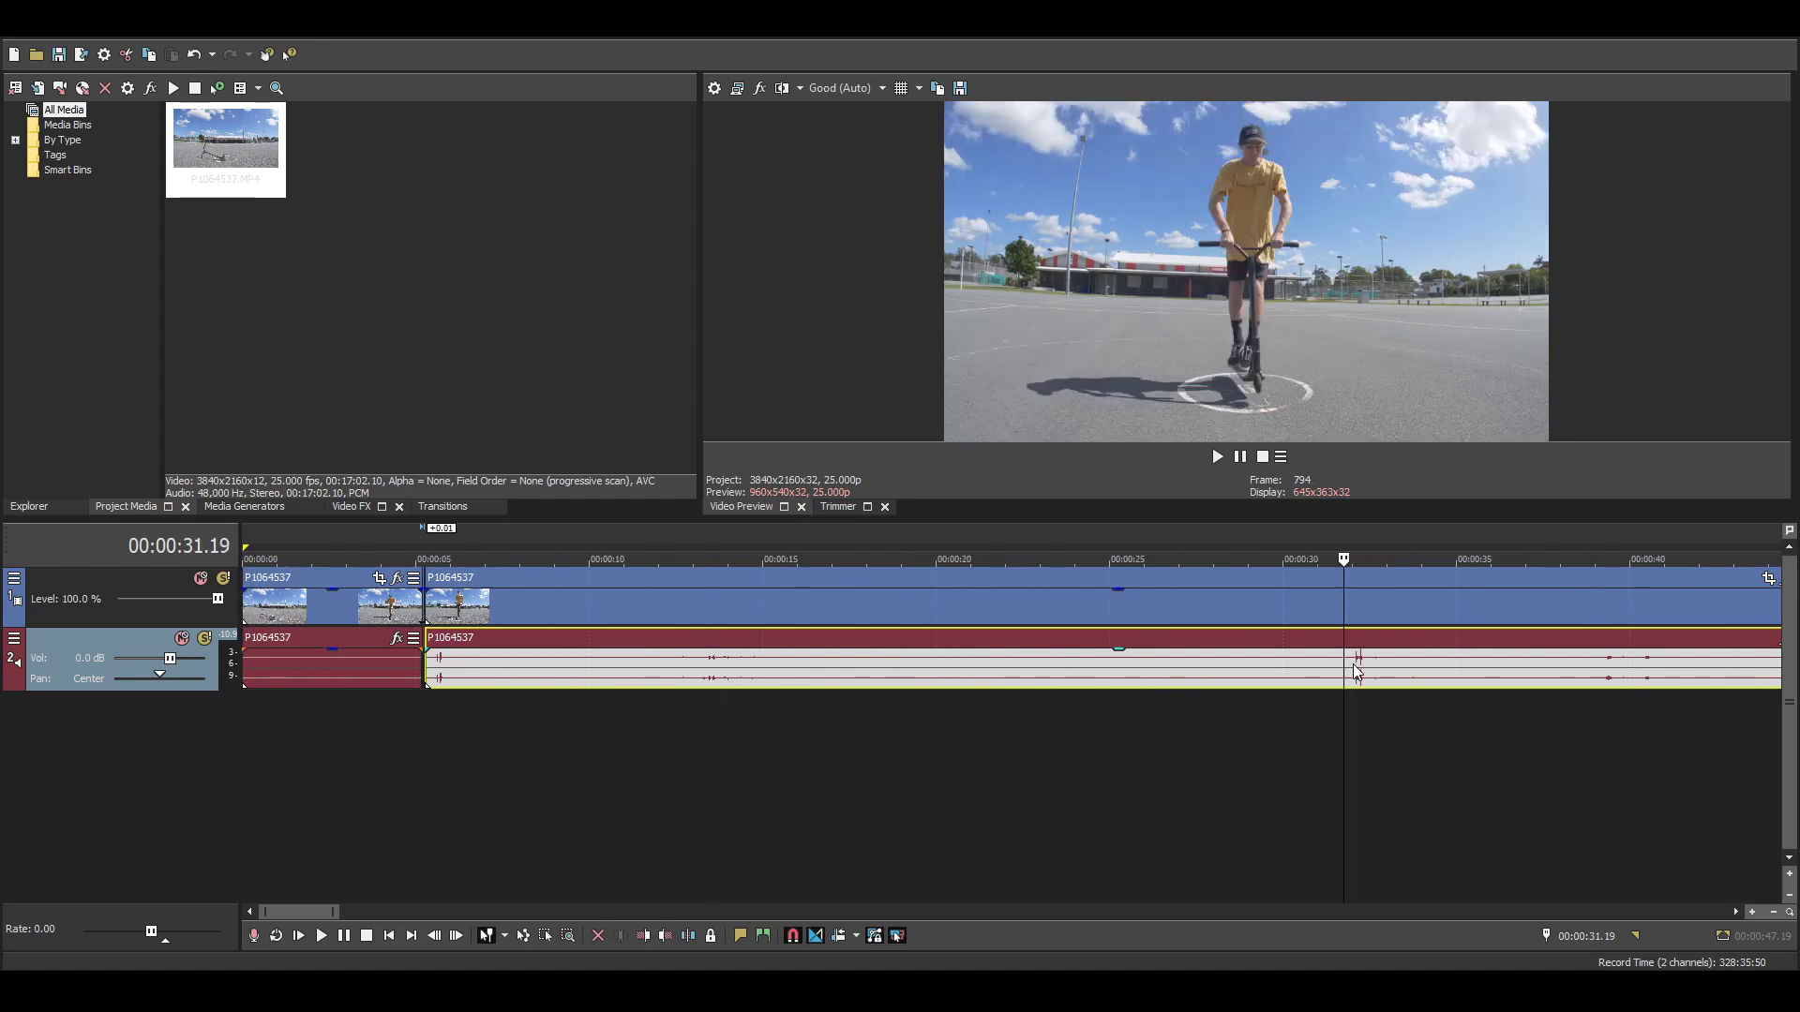
scroll(1352, 663, "up", 8)
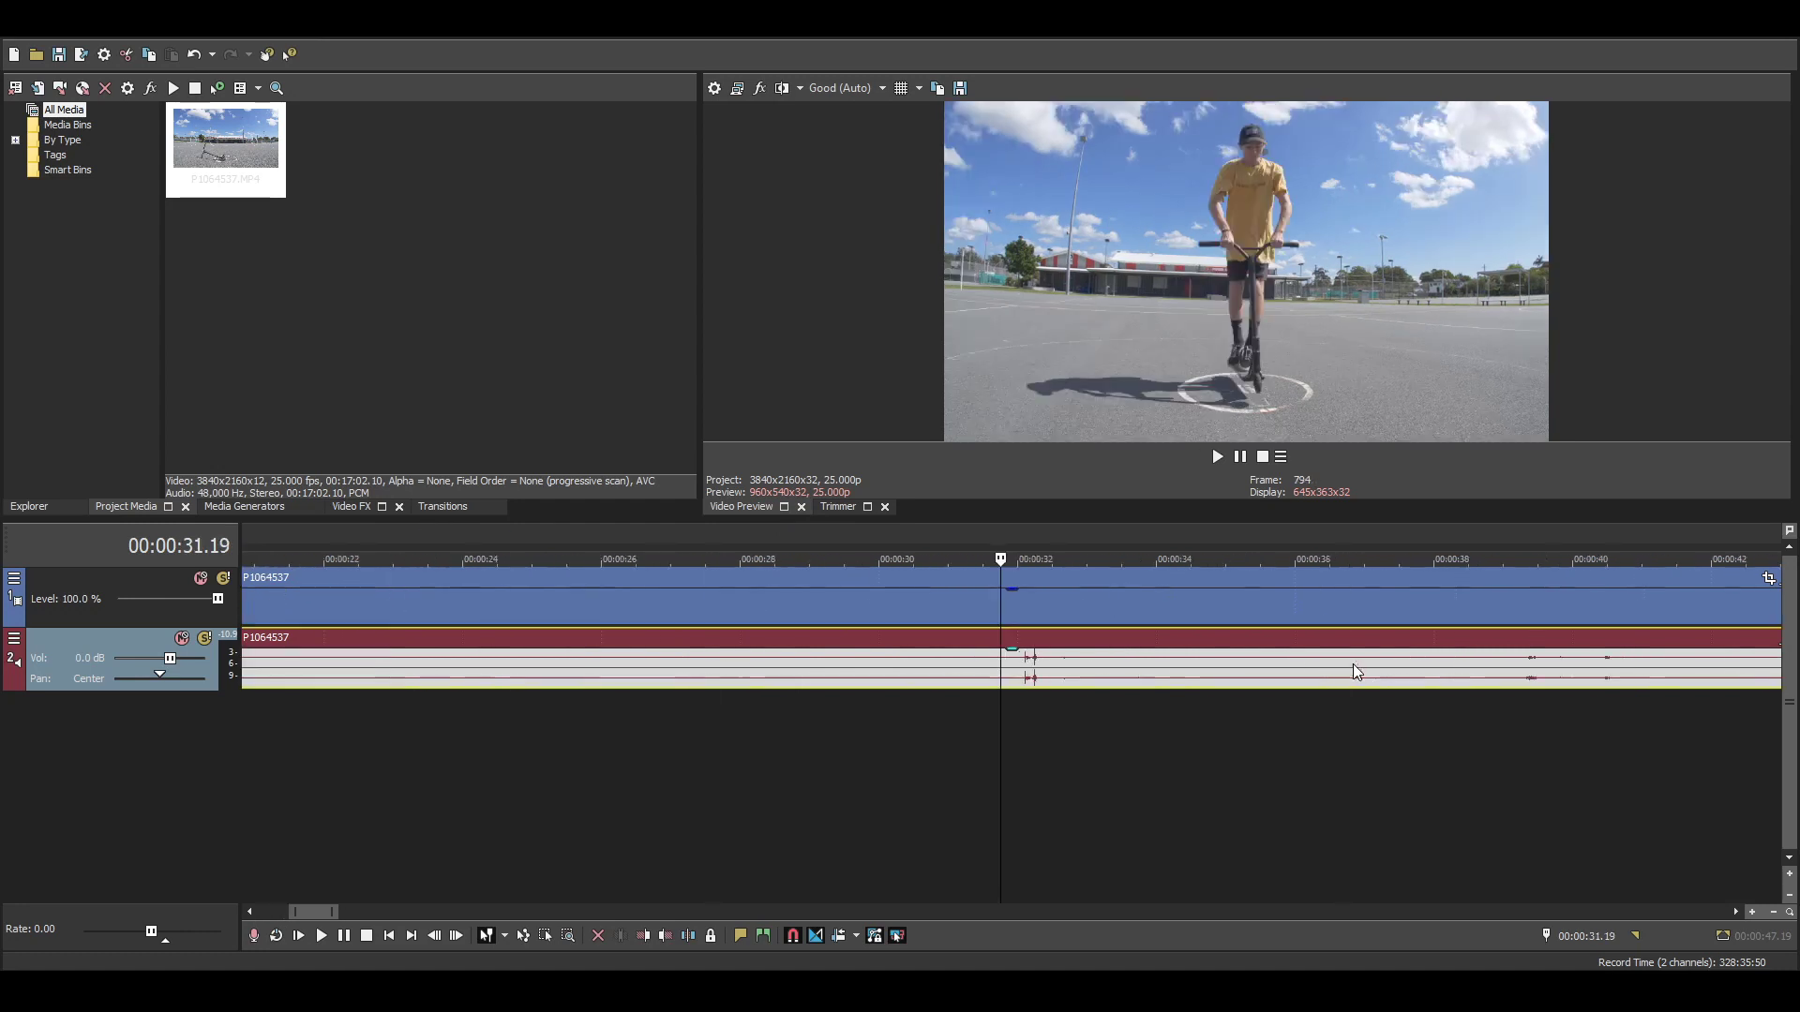
key("Left")
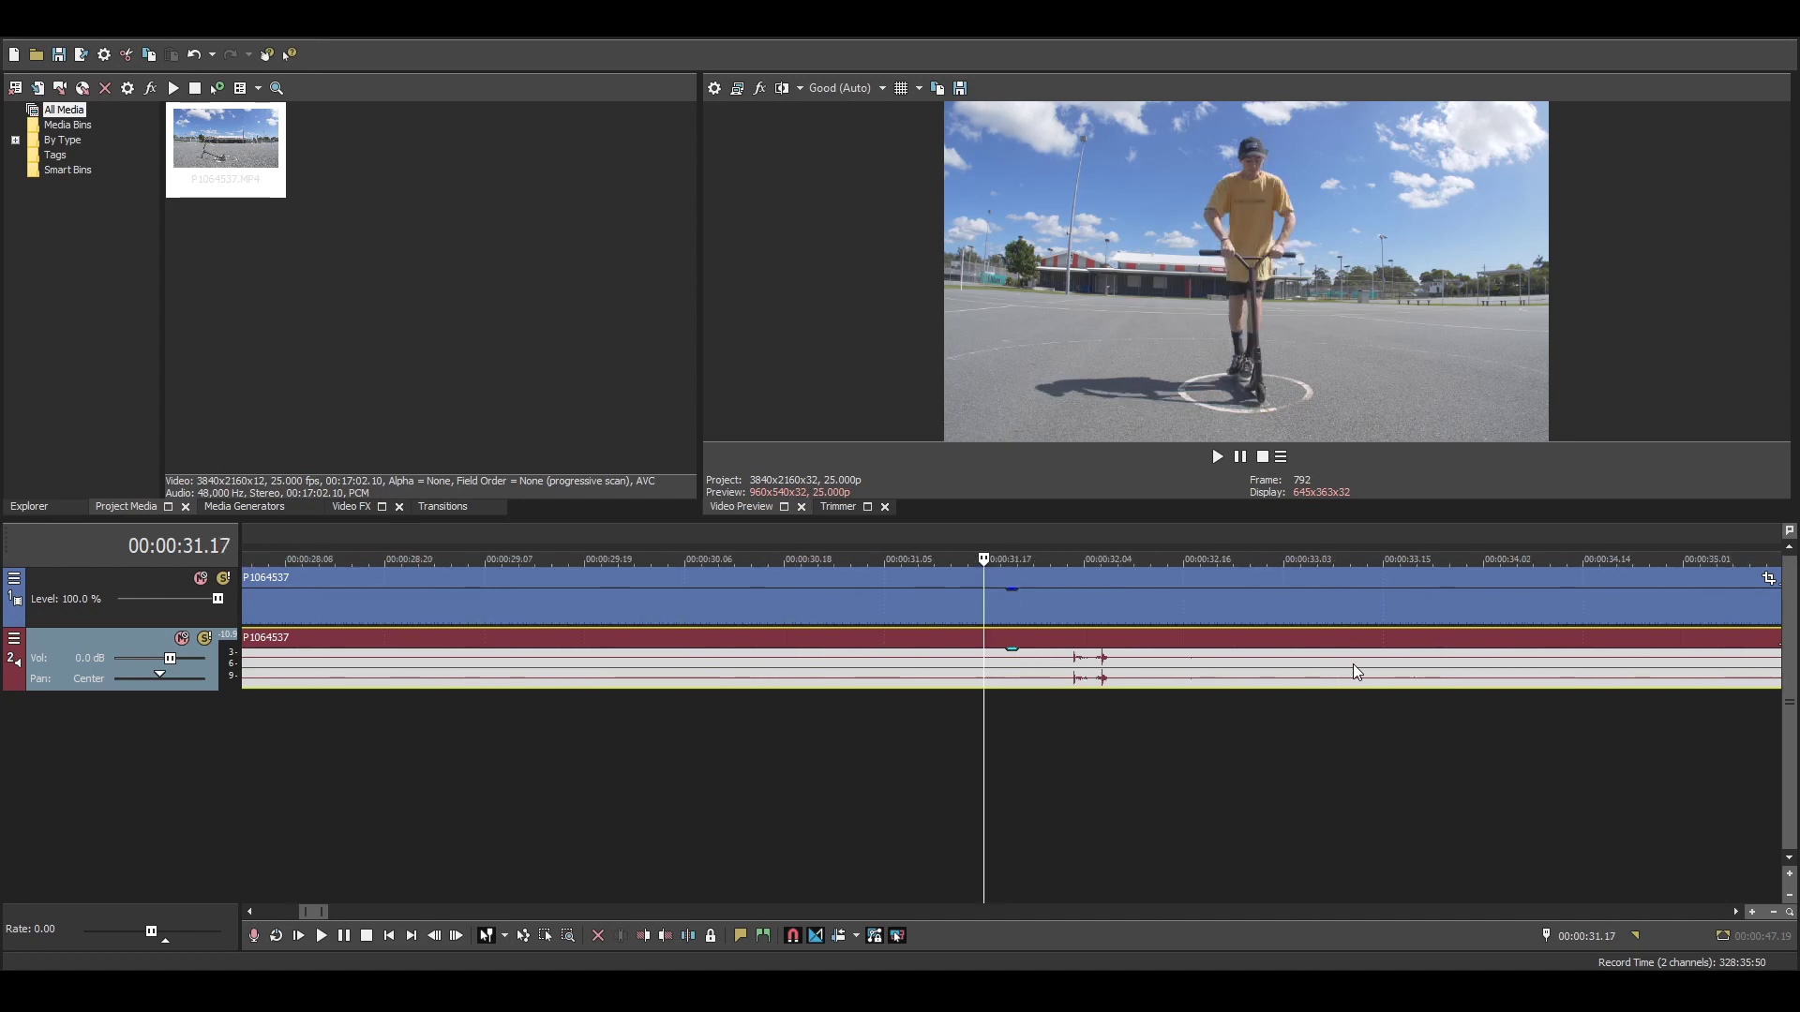
key("Right")
key("Right")
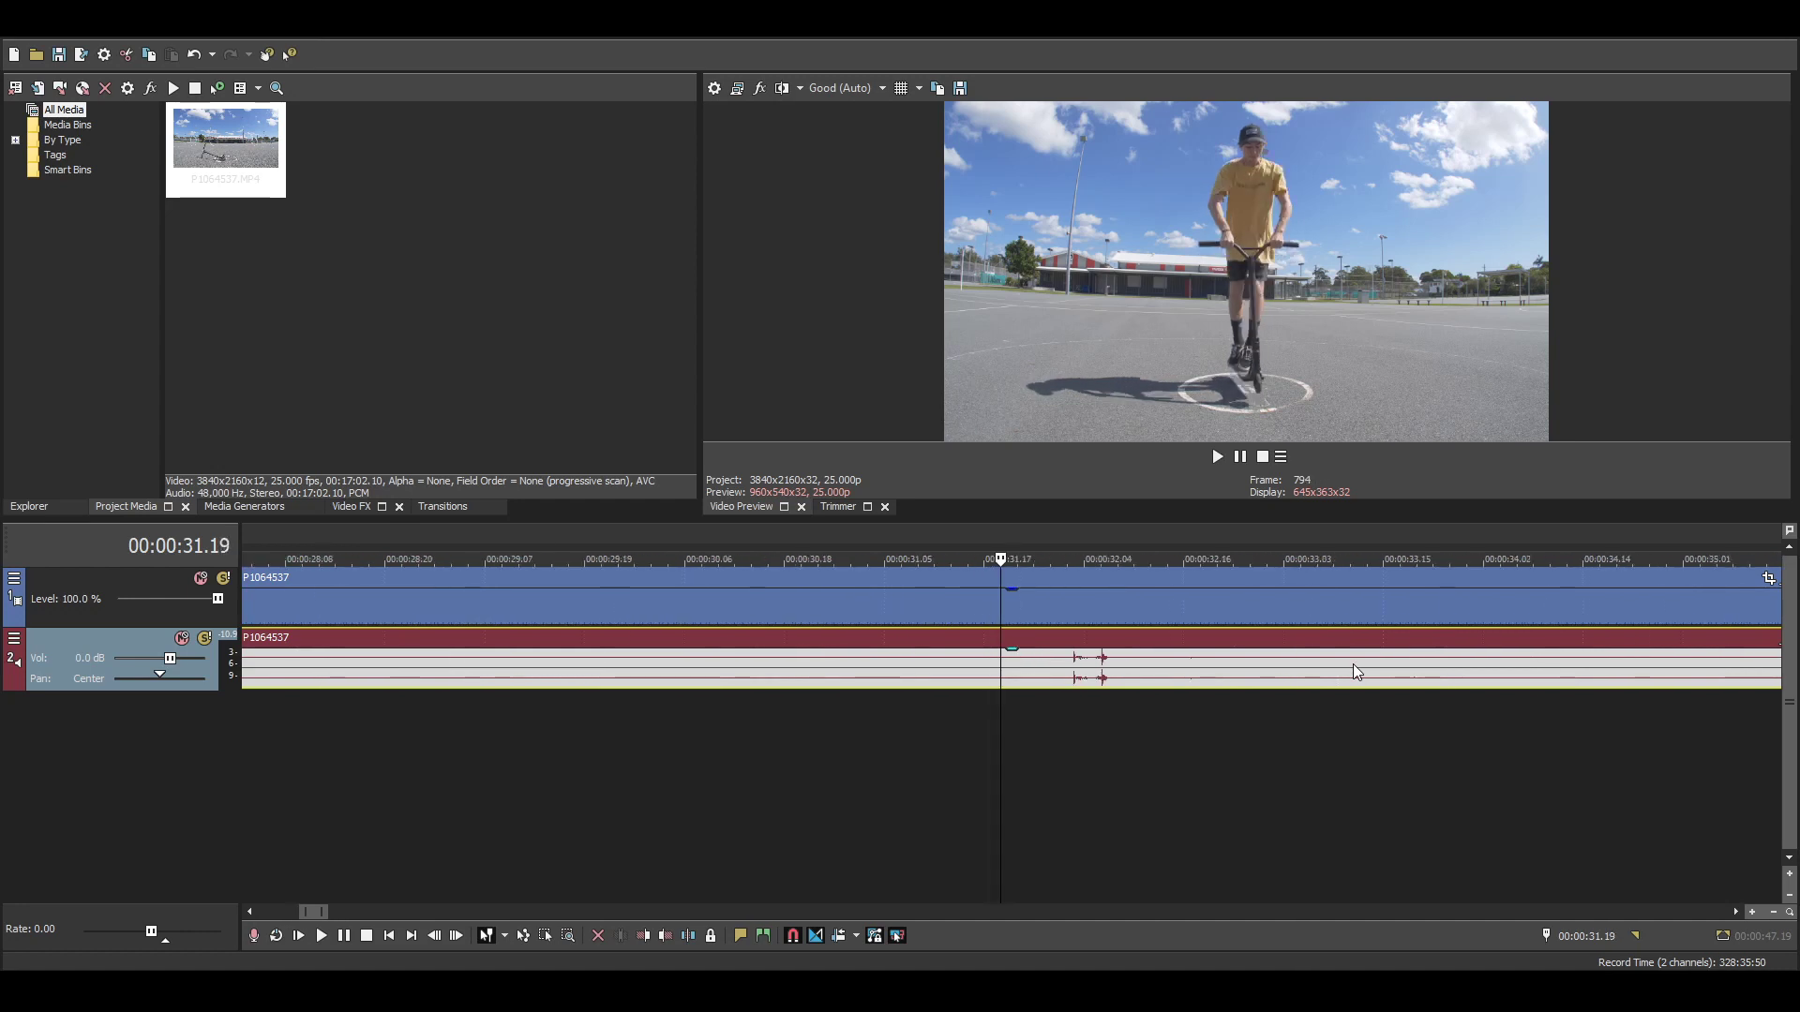
key("s")
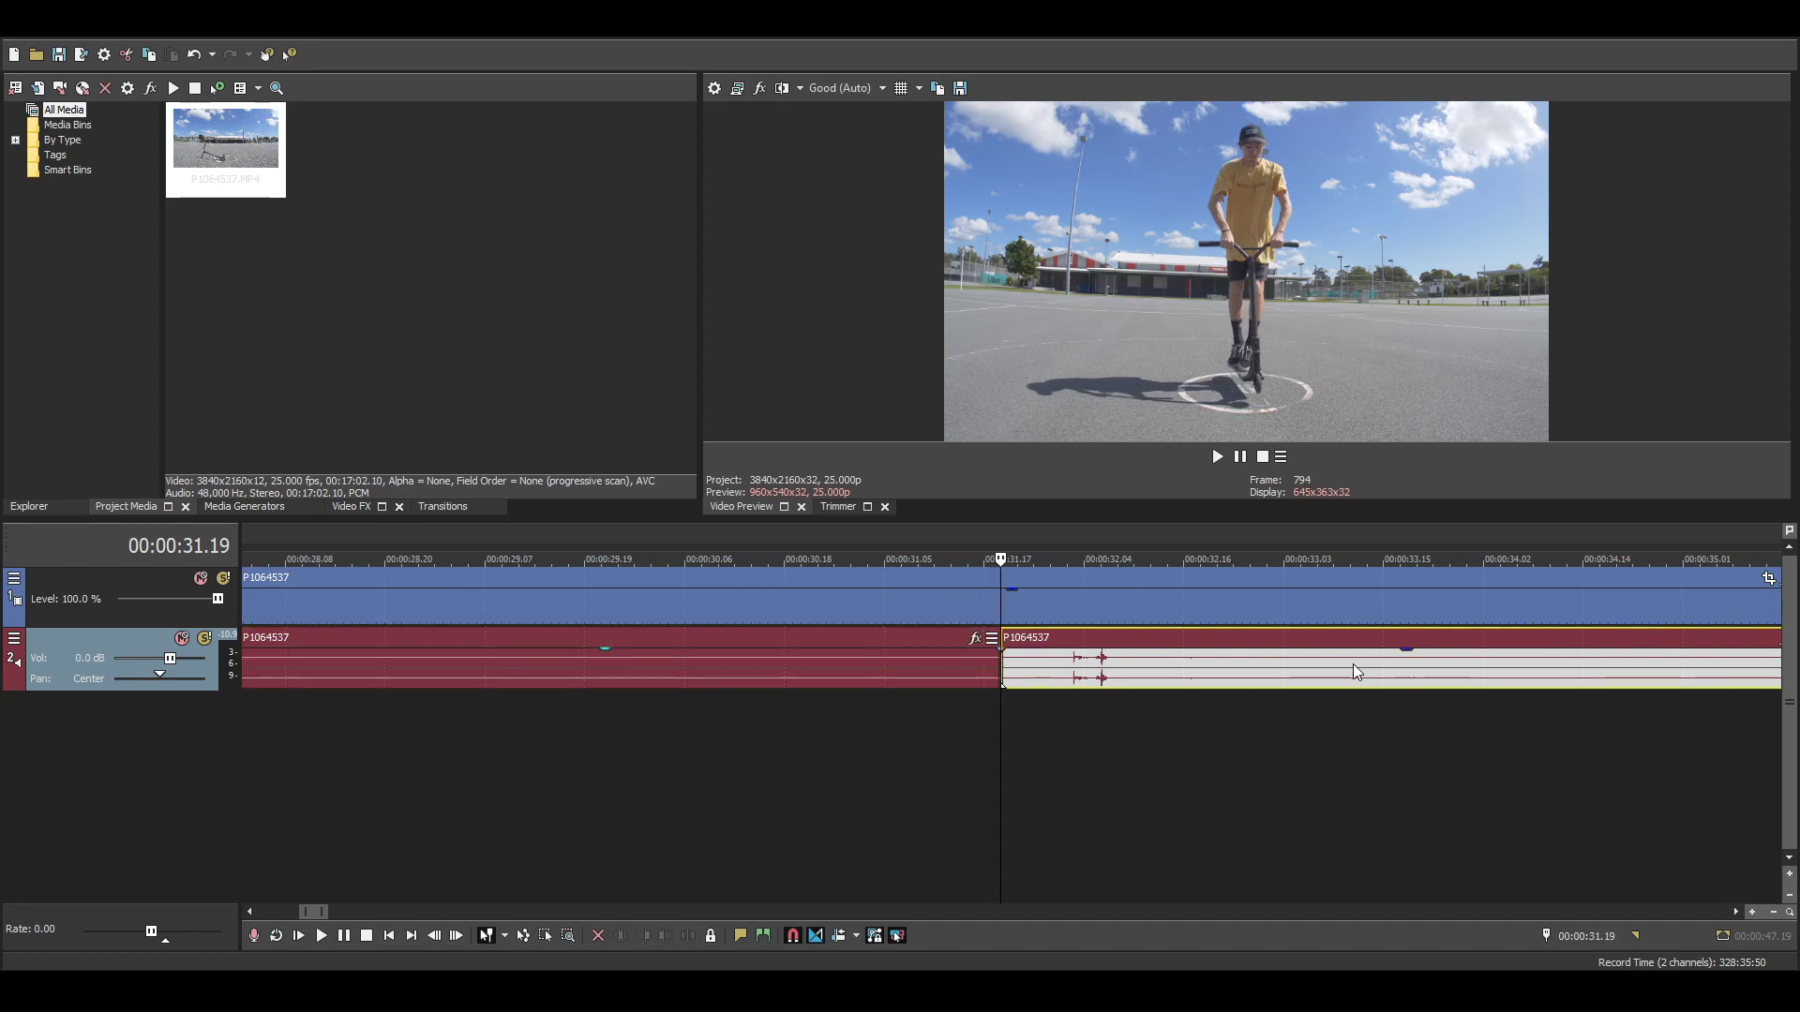
left_click(1022, 614)
key("s")
- Delete the video and audio footage that ends at the 00:00:31.19 split
left_click(979, 604)
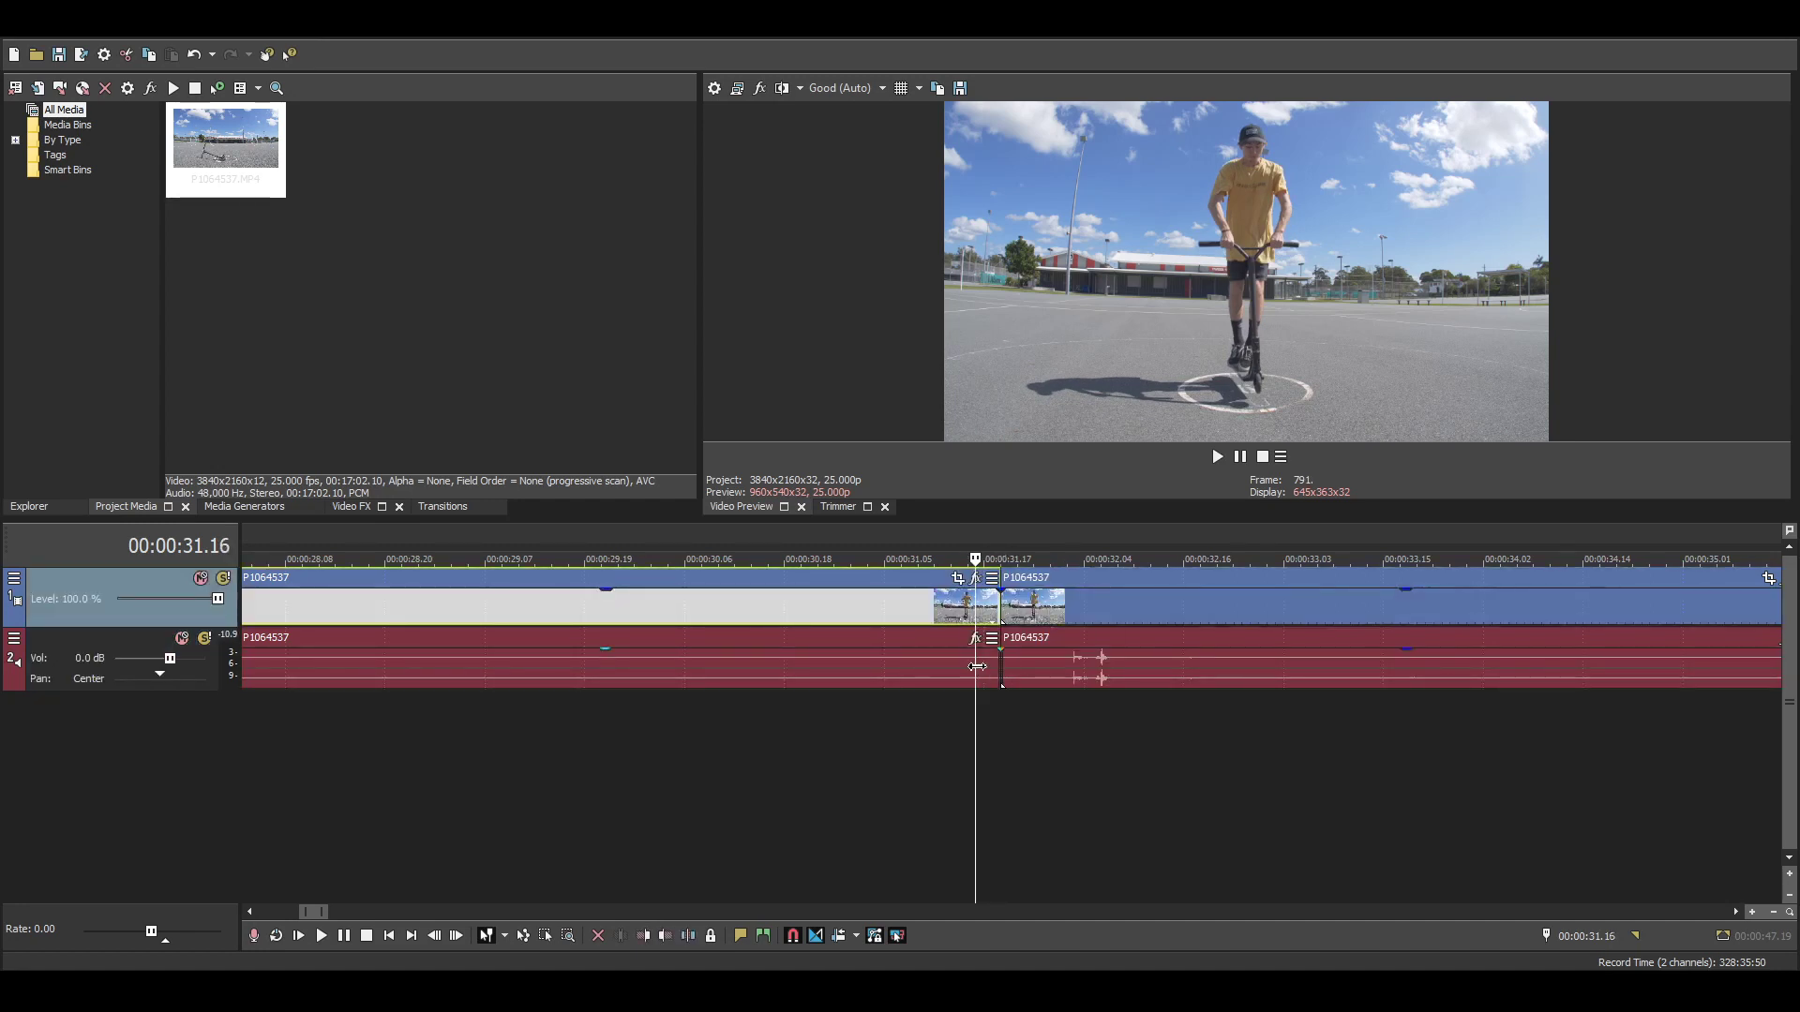
left_click(986, 679)
left_click(898, 609, "ctrl")
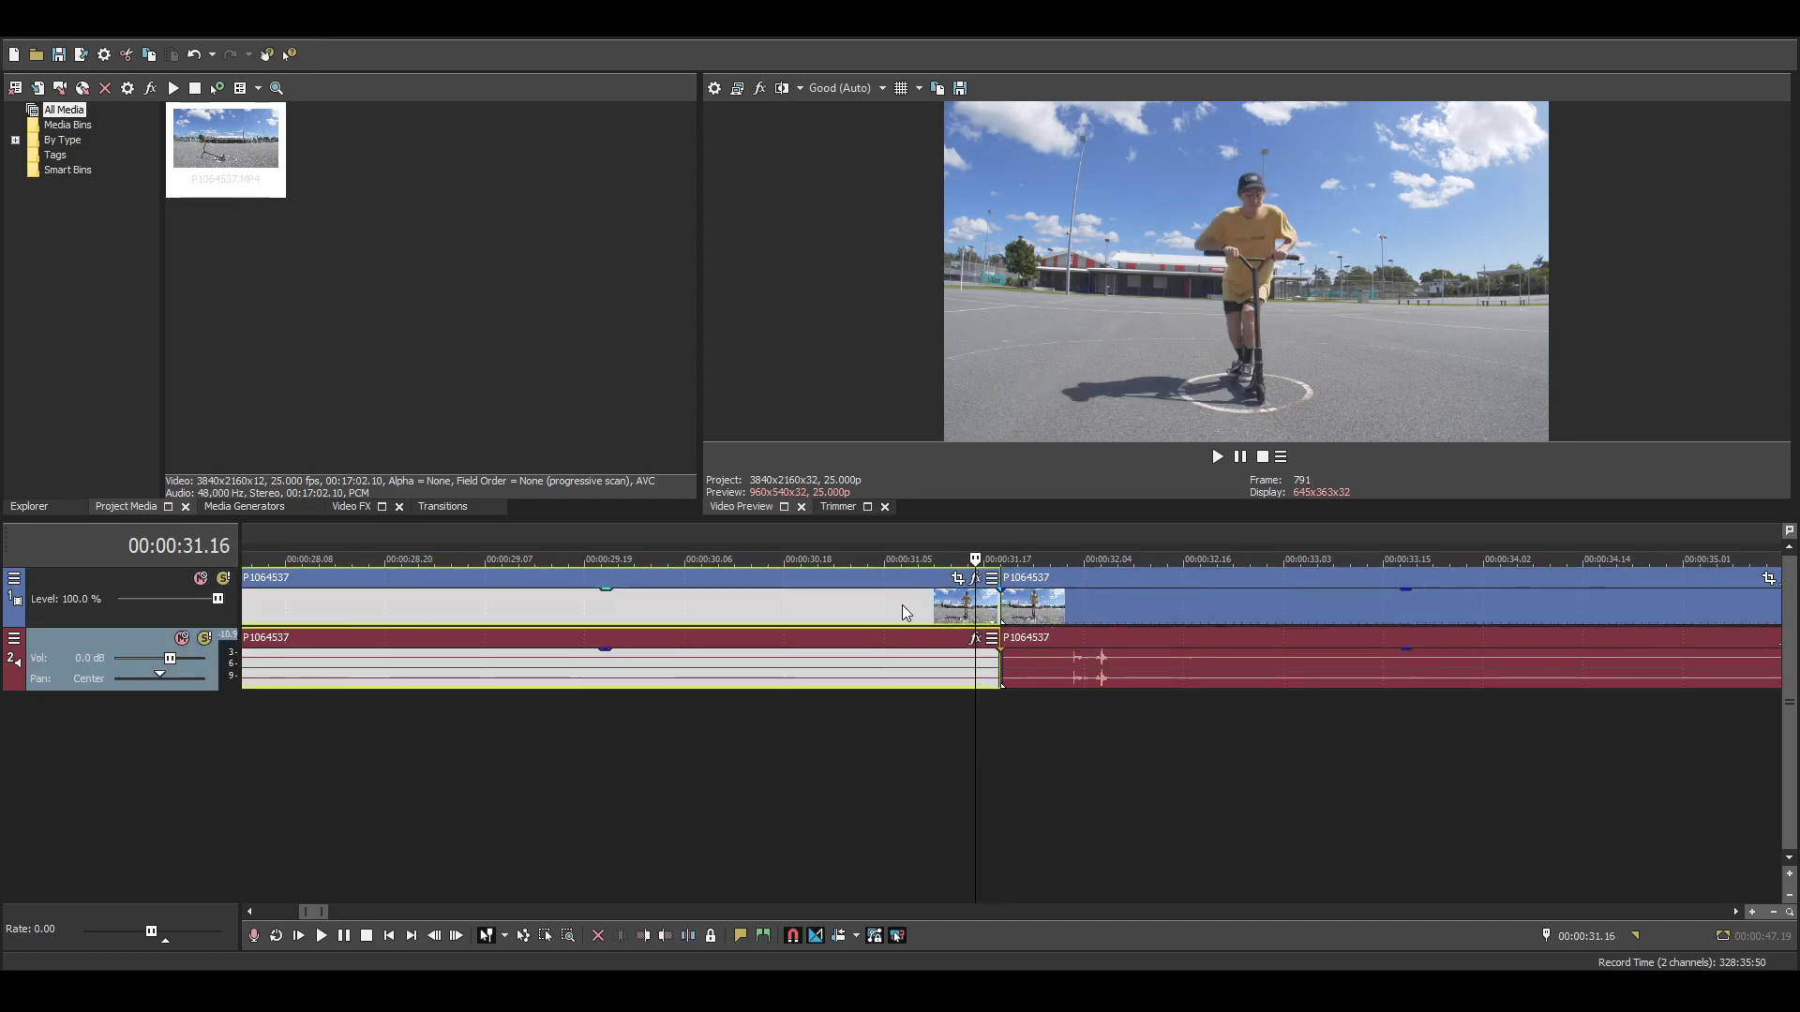
key("Delete")
scroll(952, 621, "down", 5)
- Move the remaining clip's video and audio back against the one-frame piece of the second jump to close the gap
left_click(1039, 605)
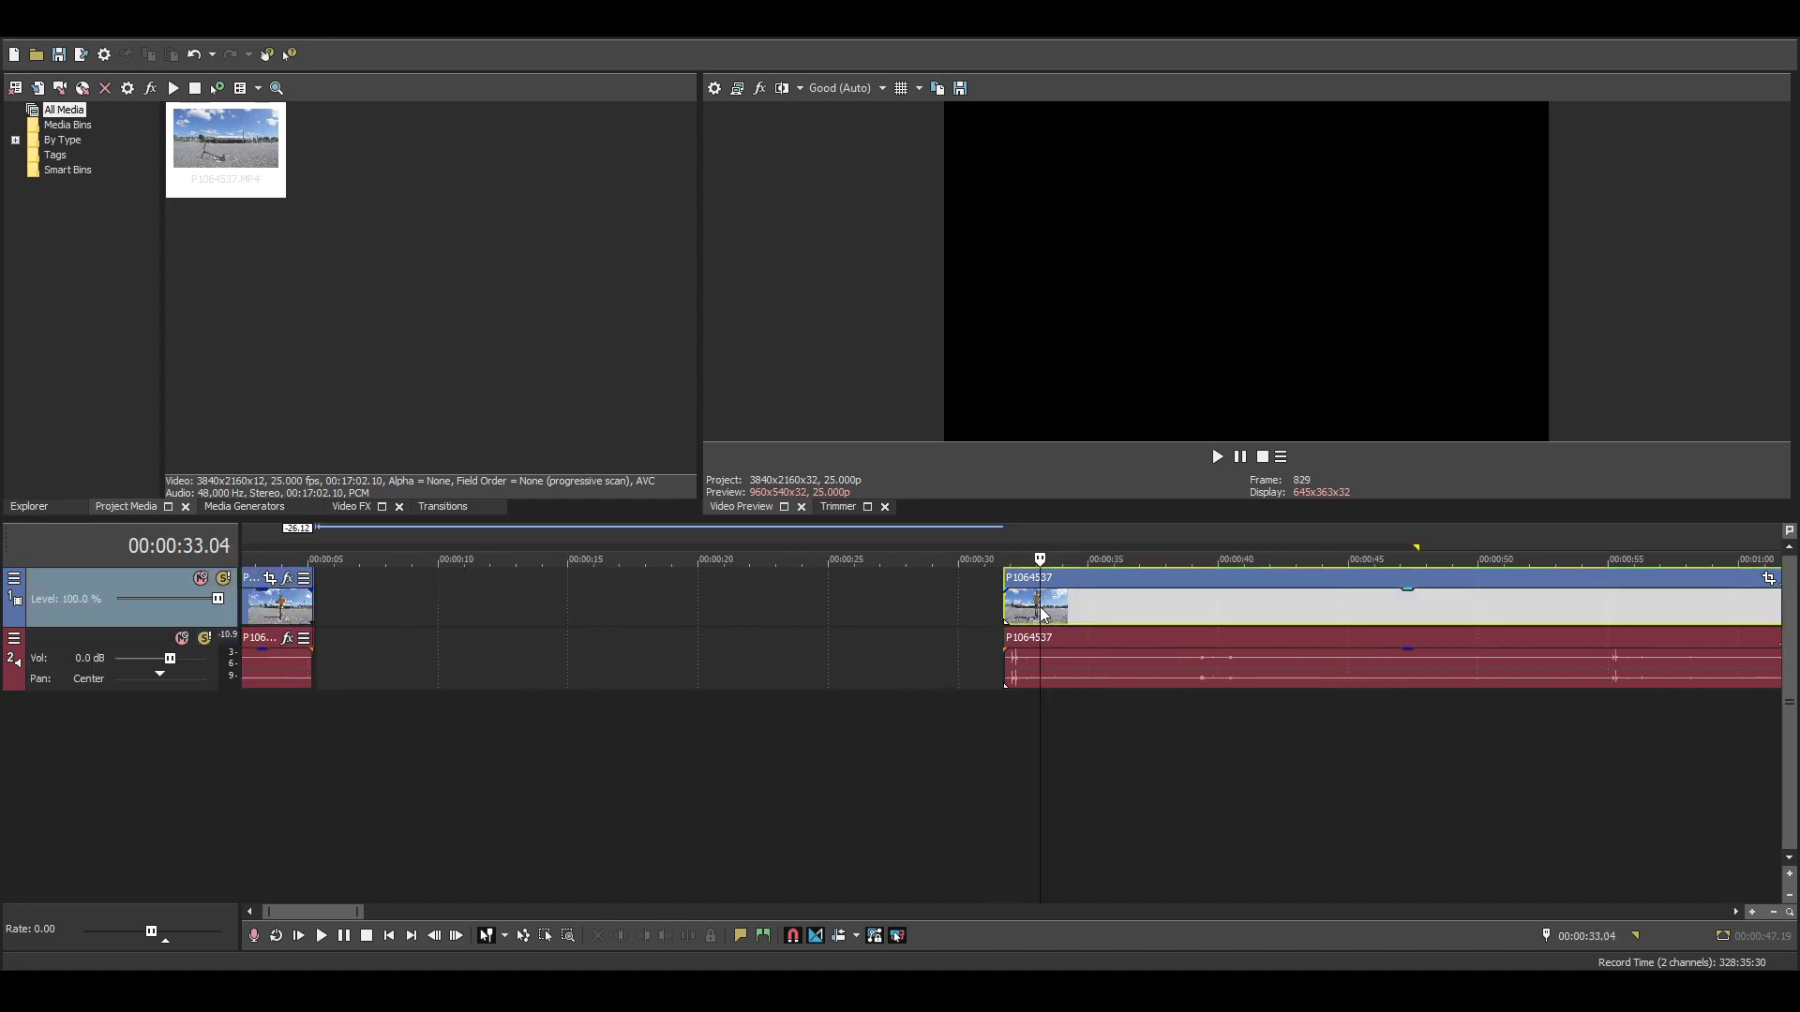
left_click(1046, 659, "ctrl")
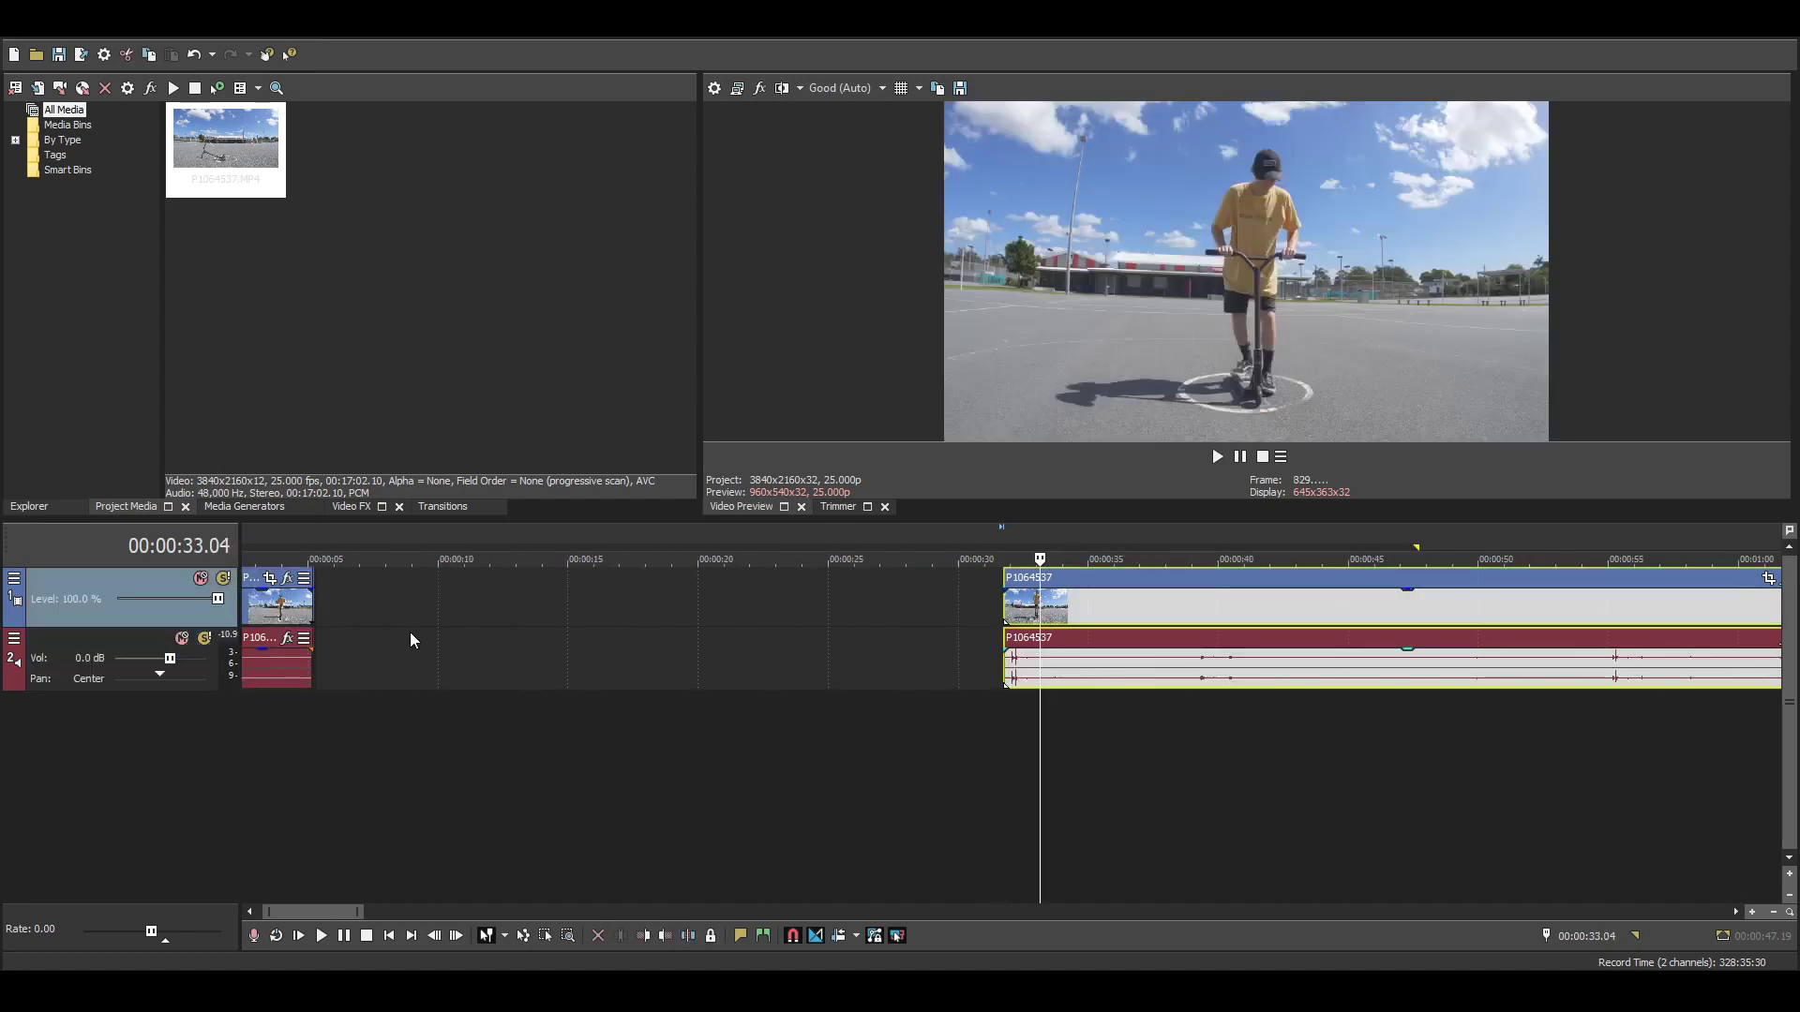
left_click_drag(1387, 661, 744, 684)
scroll(744, 679, "up", 5)
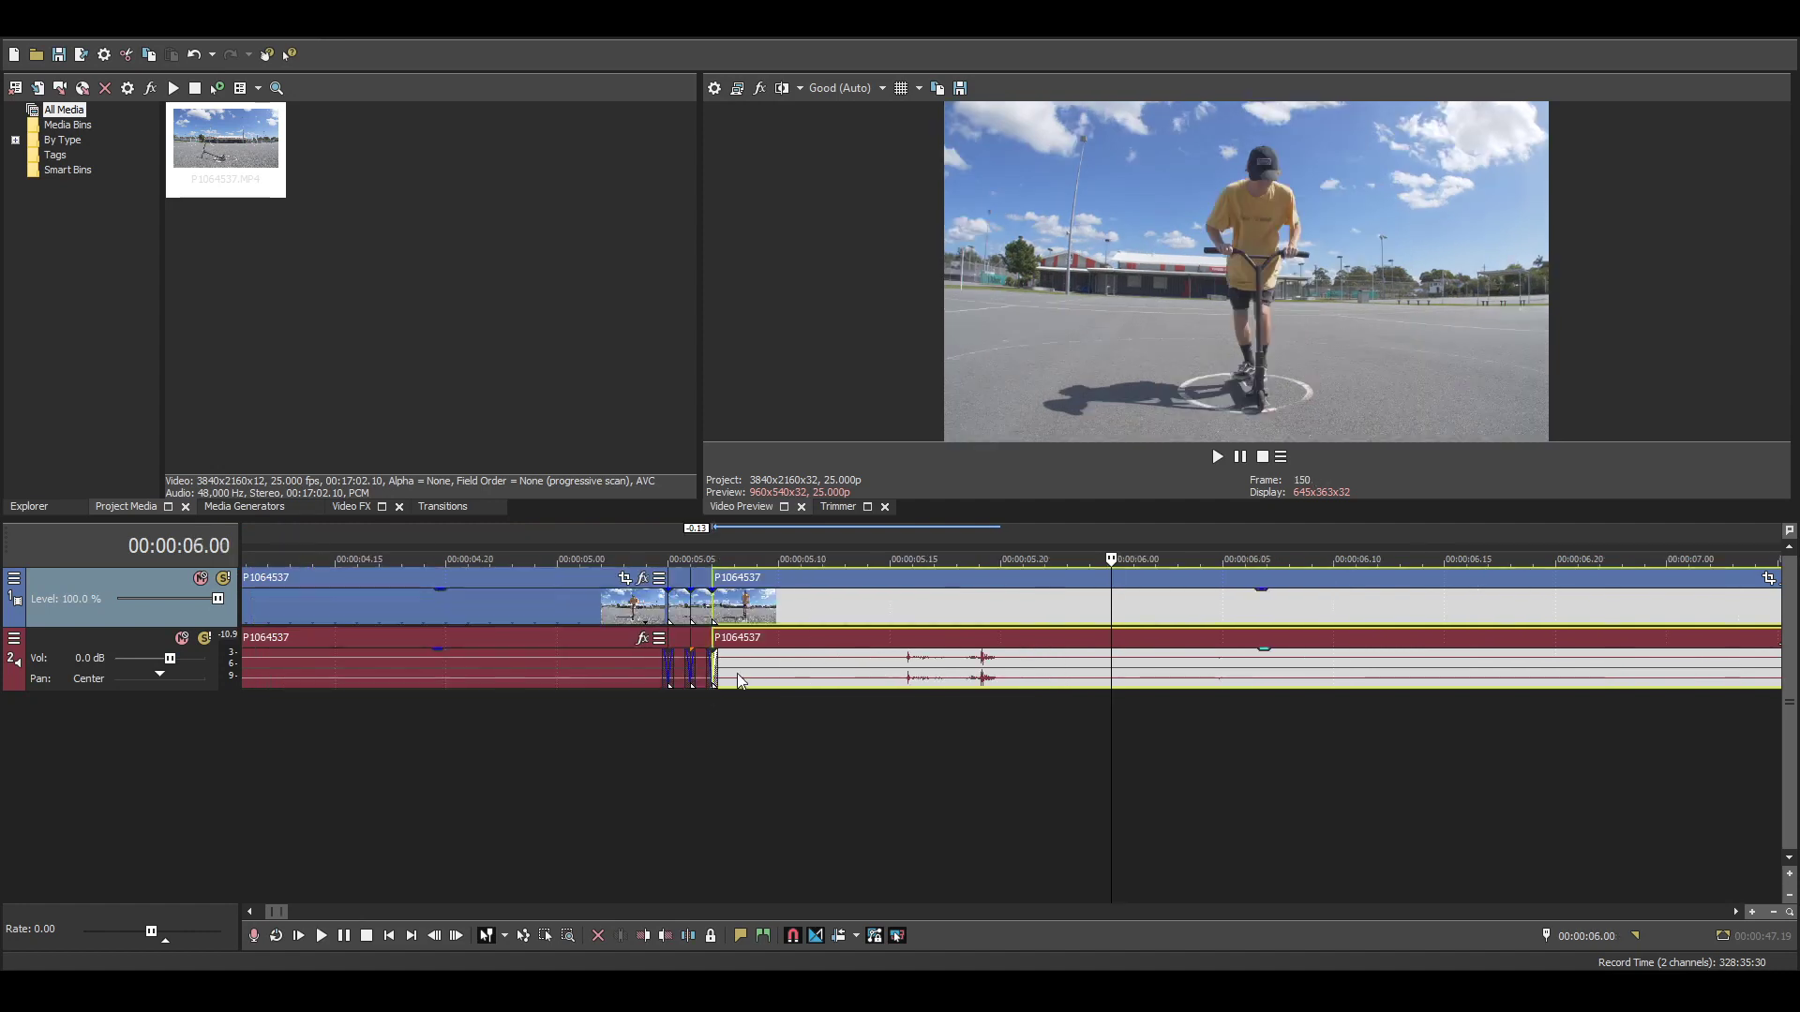
left_click(747, 674)
left_click(735, 667)
left_click_drag(714, 661, 735, 621)
left_click(757, 616)
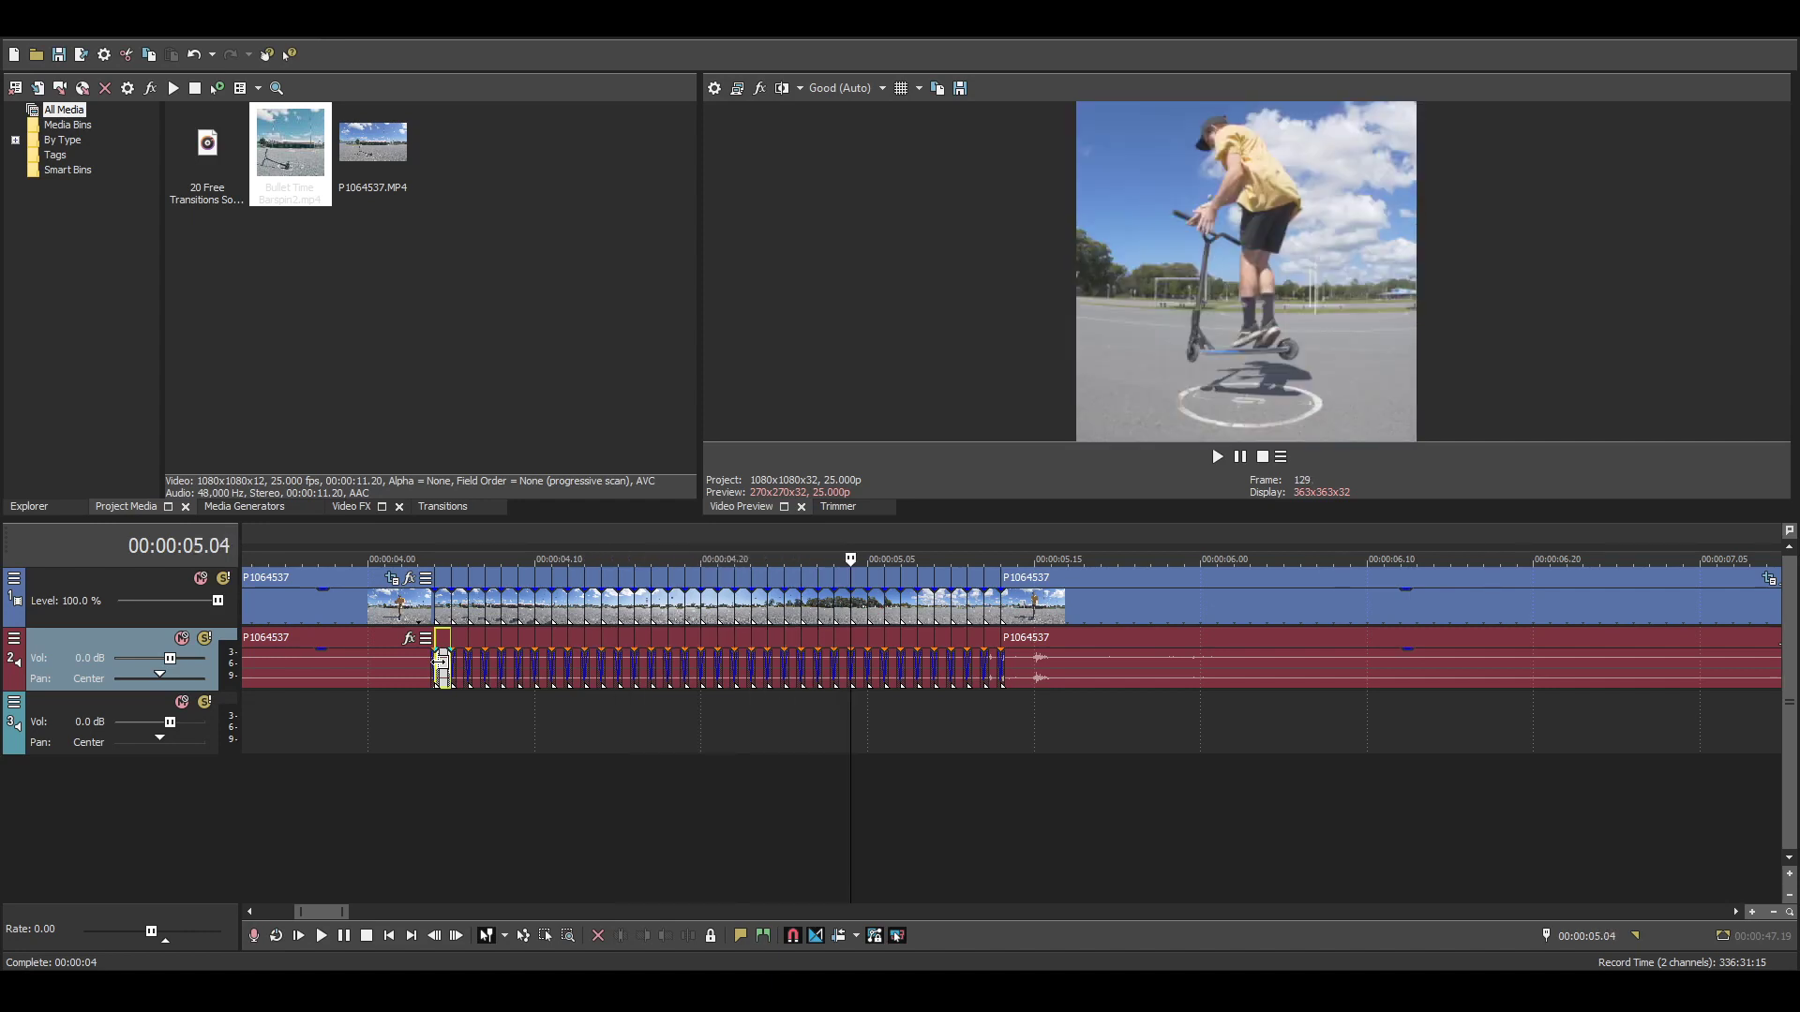
- Step frame by frame through the one-frame sequence from 00:00:05.03 to the start of the final clip
key("Left")
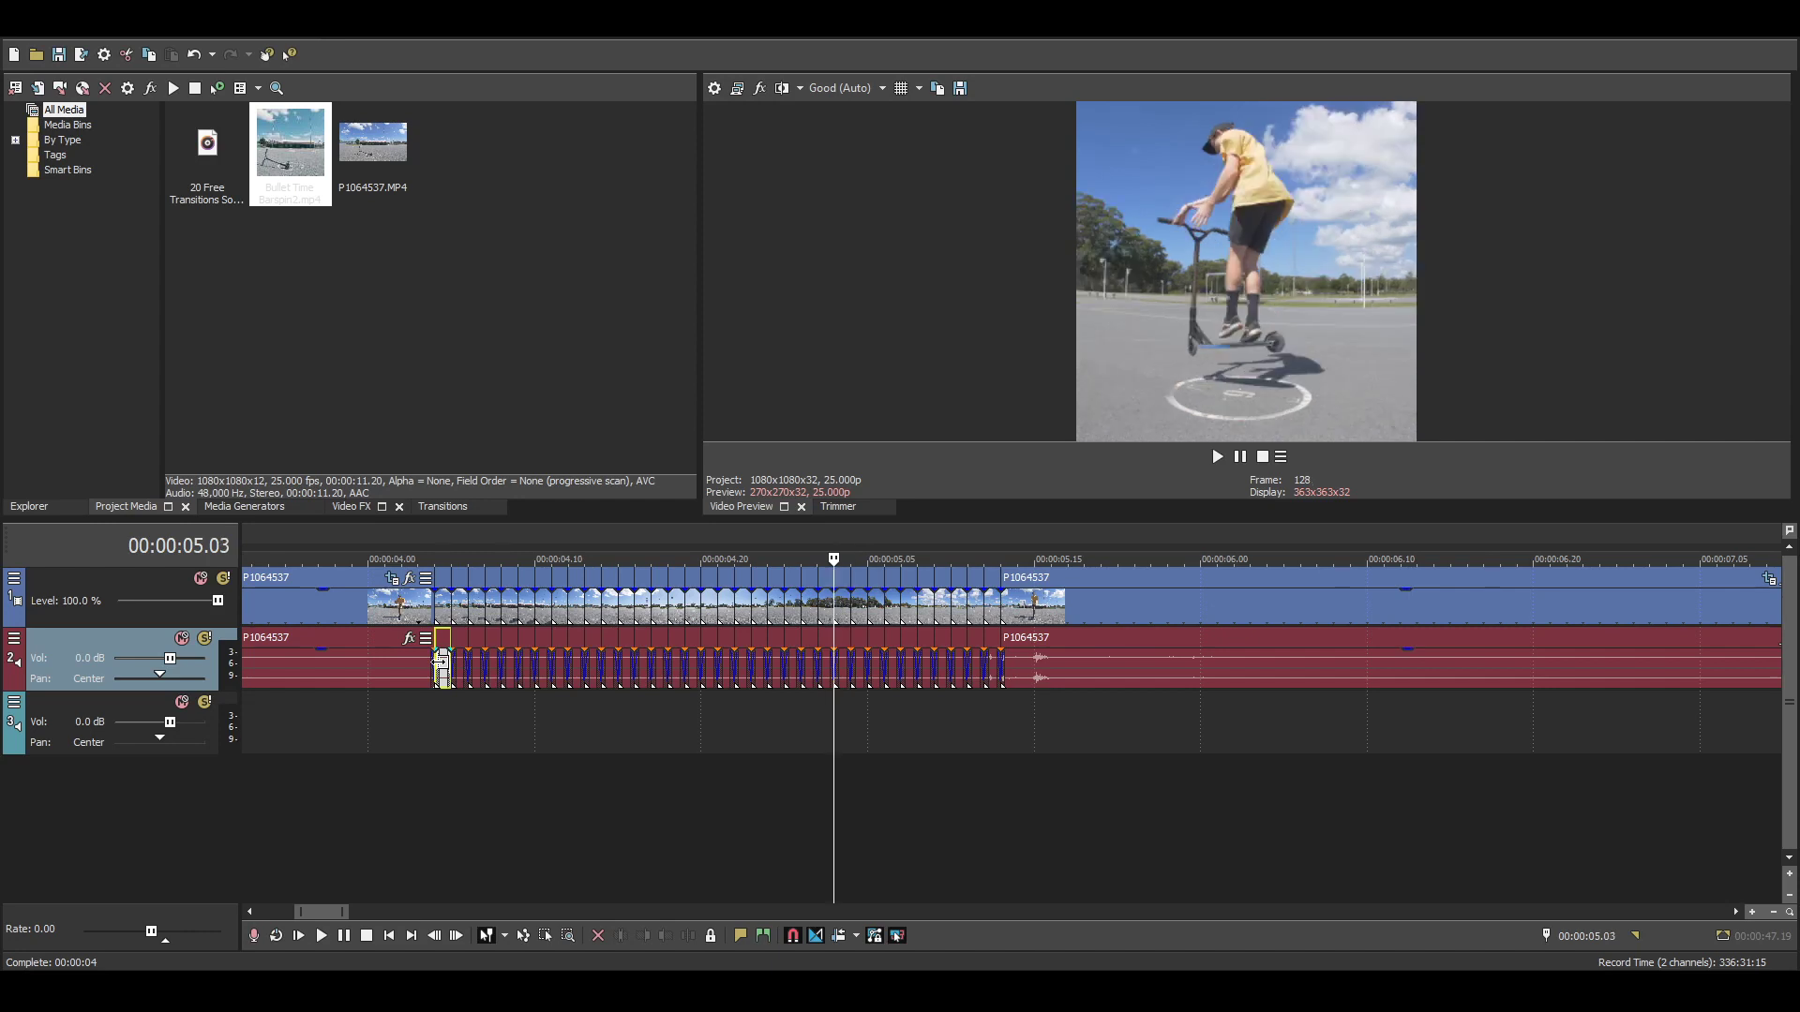
key("Right")
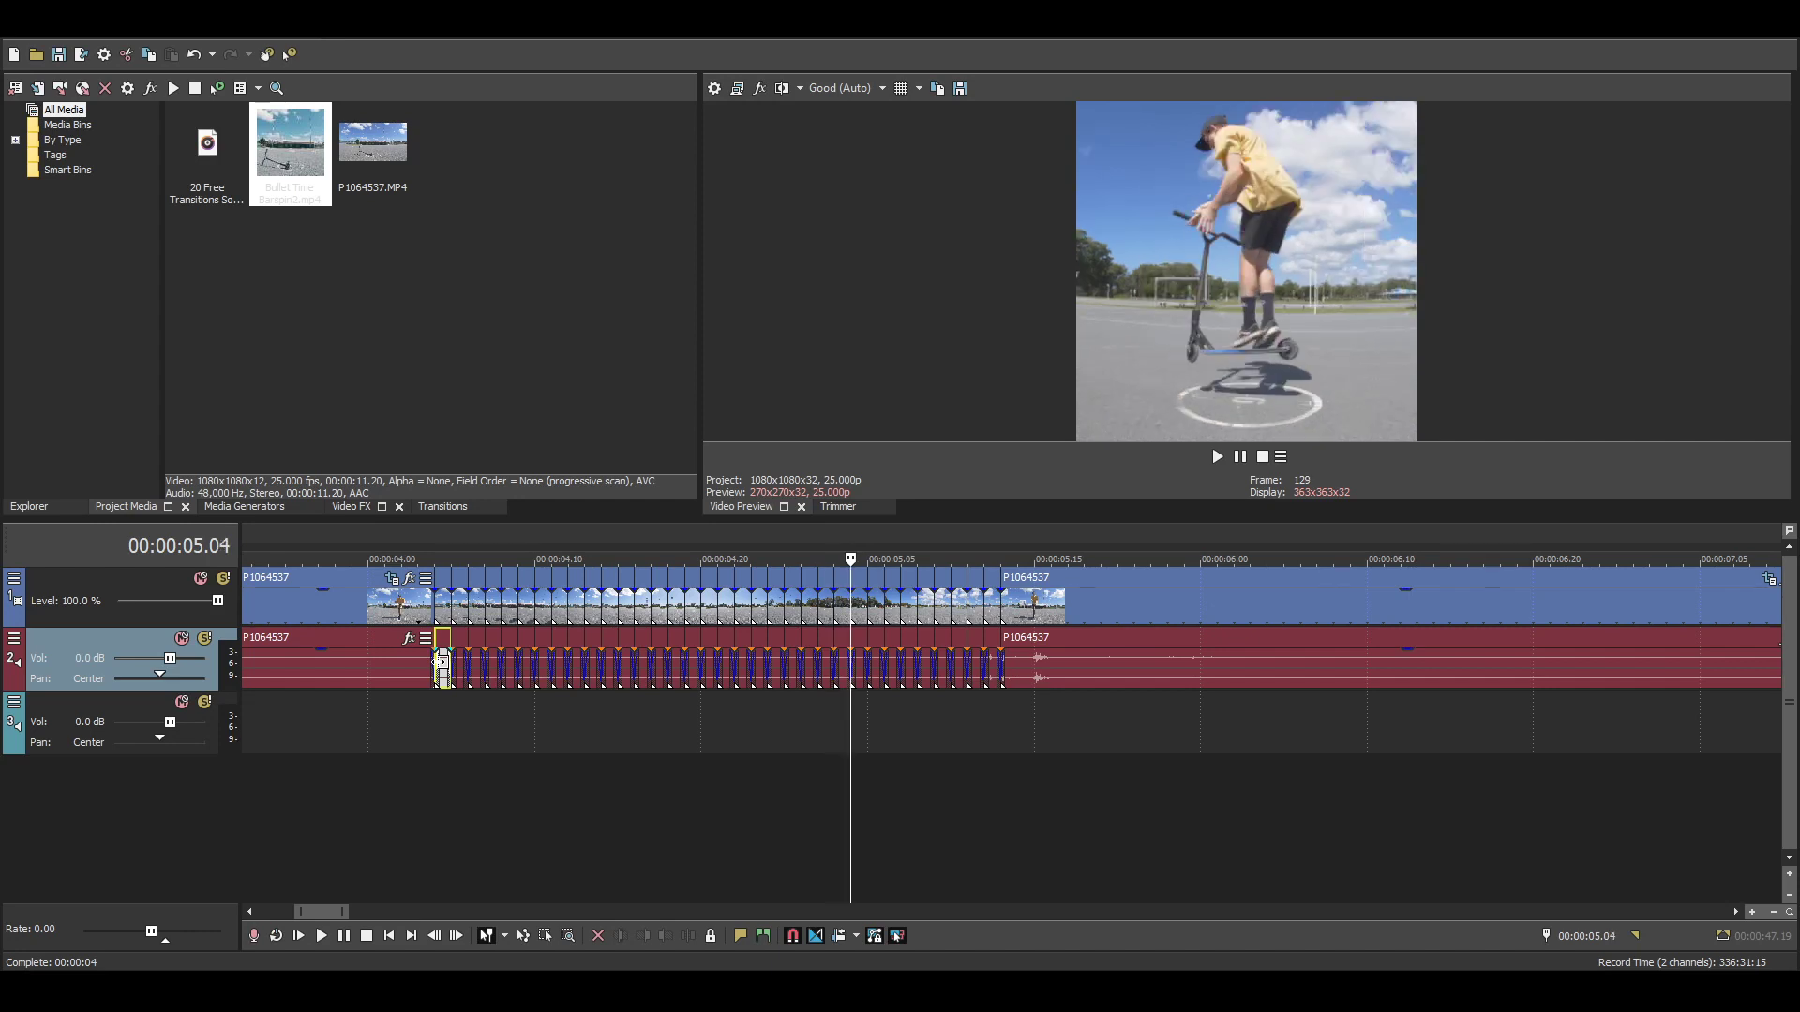
key("Right")
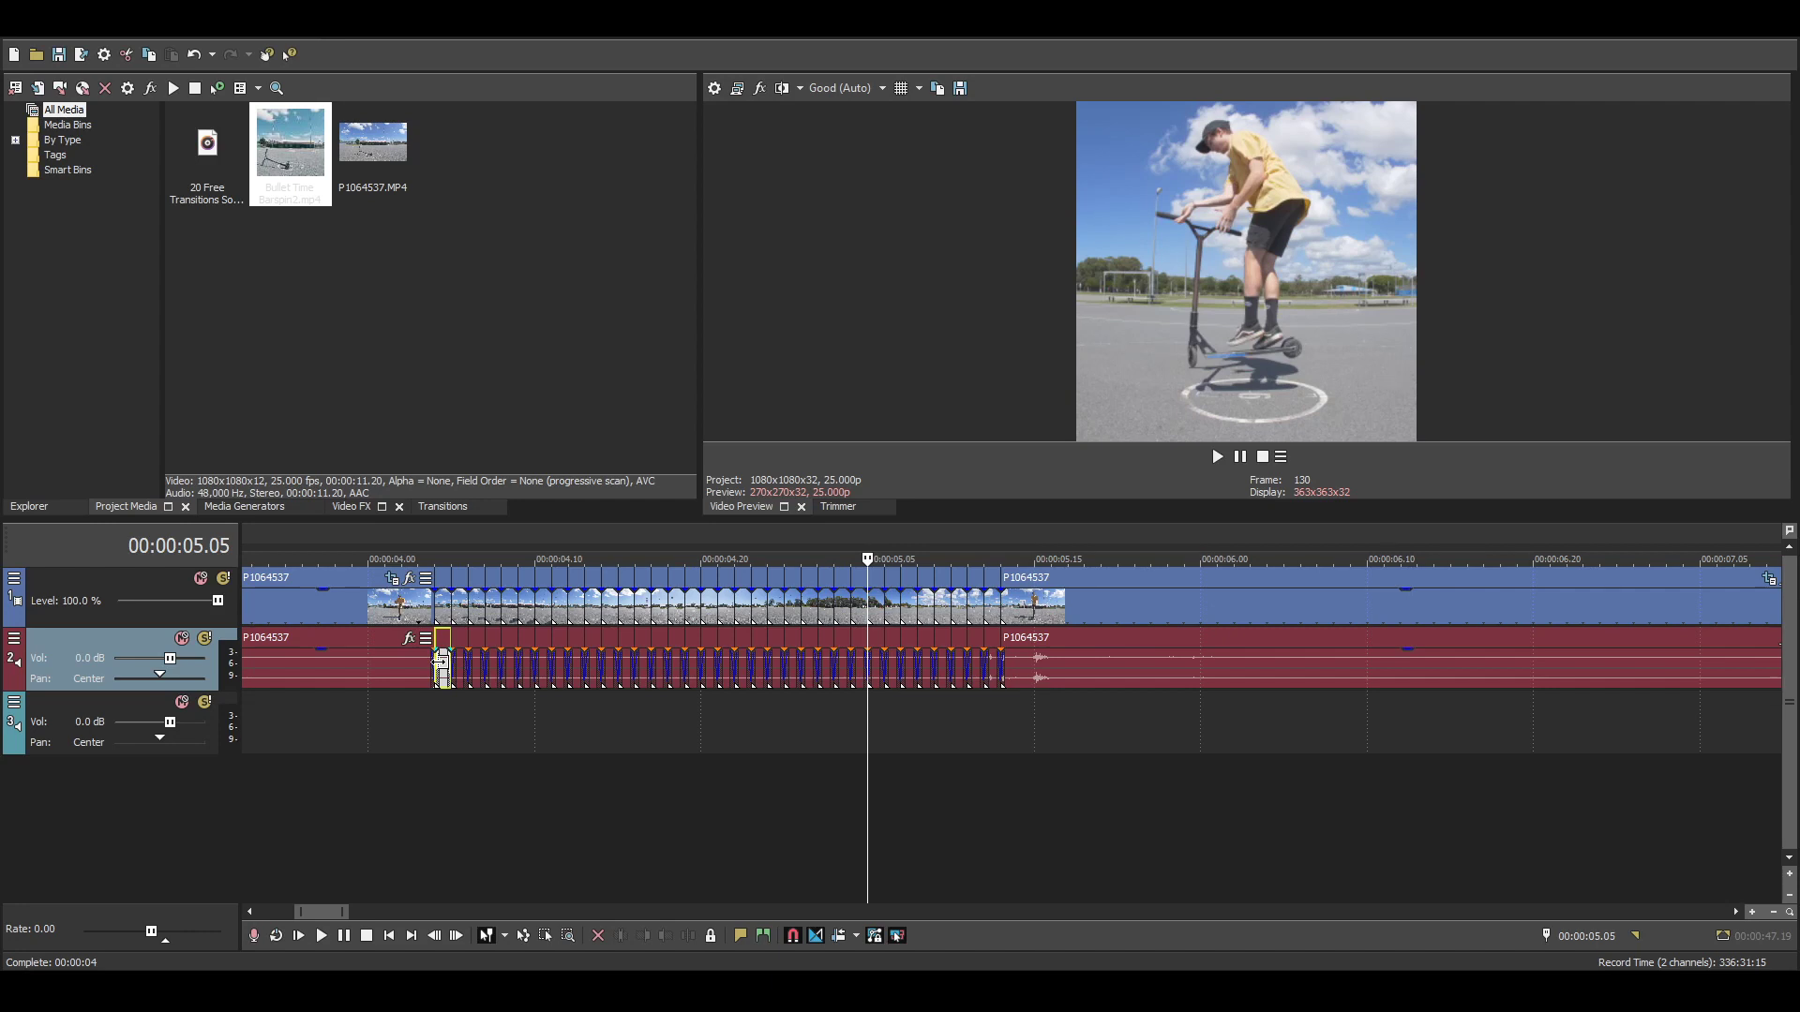
key("Right")
key("Right")
key("Right")
key("Right")
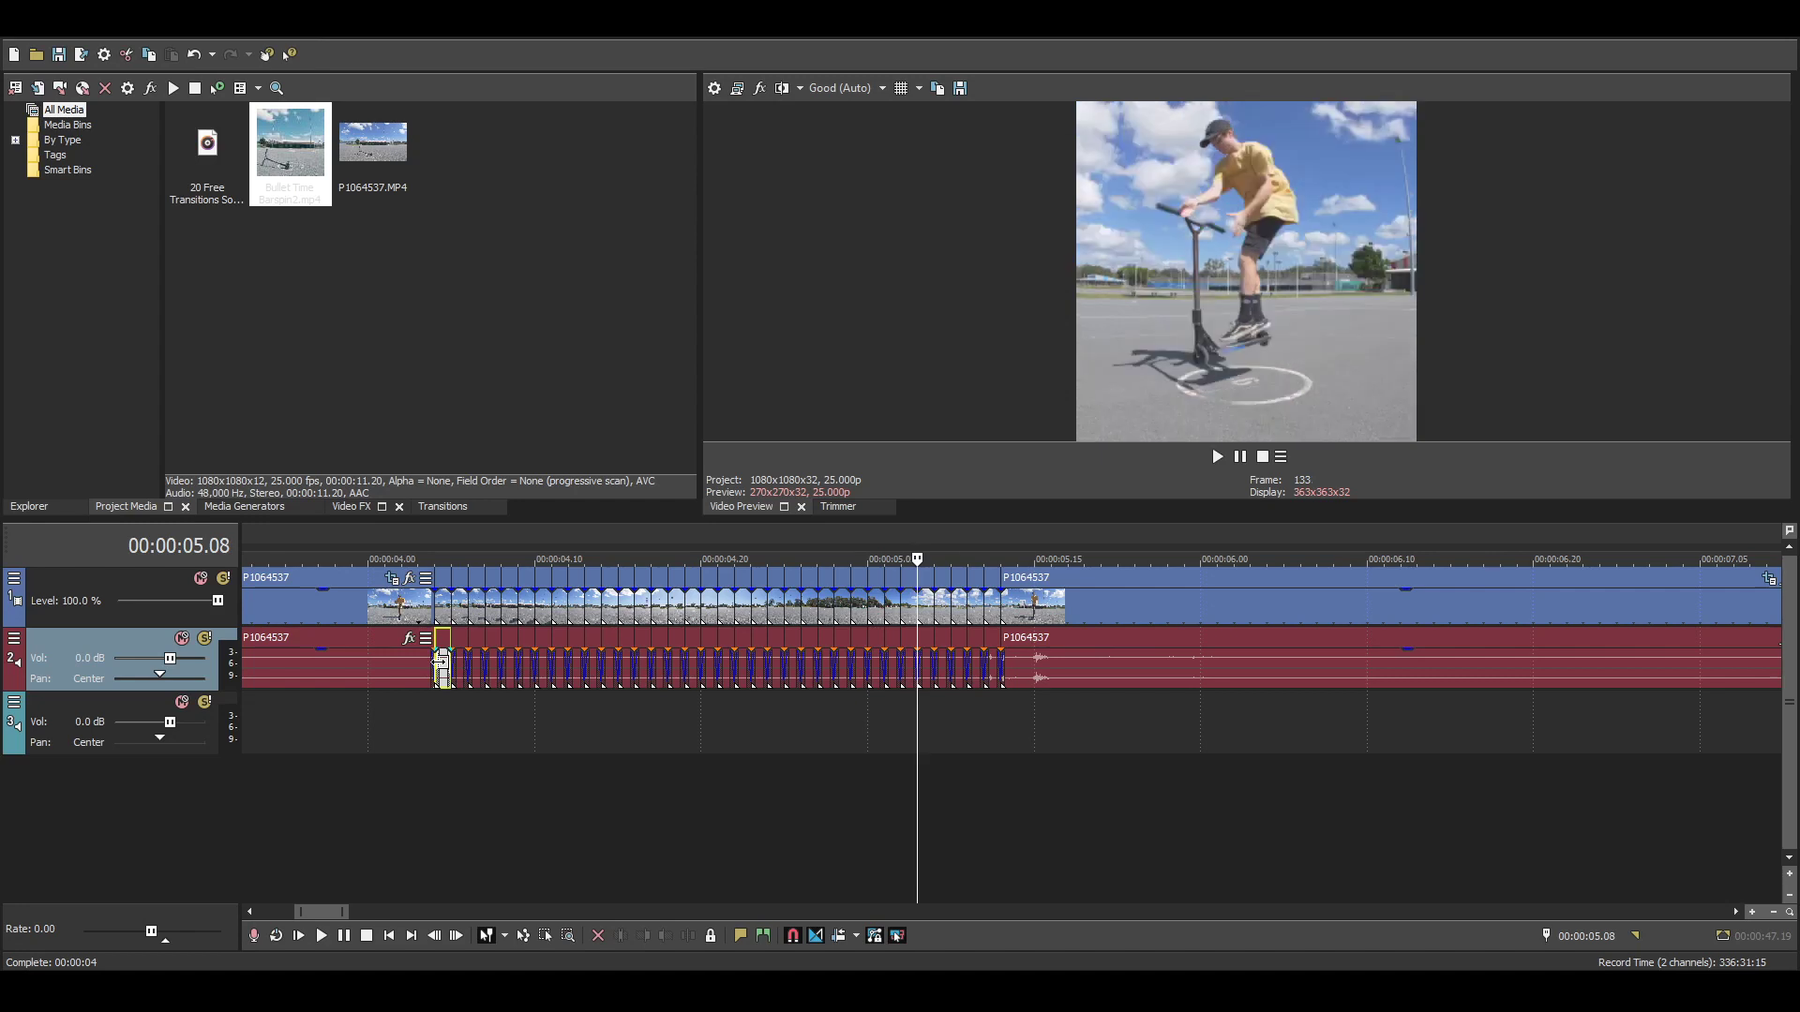
key("Right")
key("Right")
key("Right")
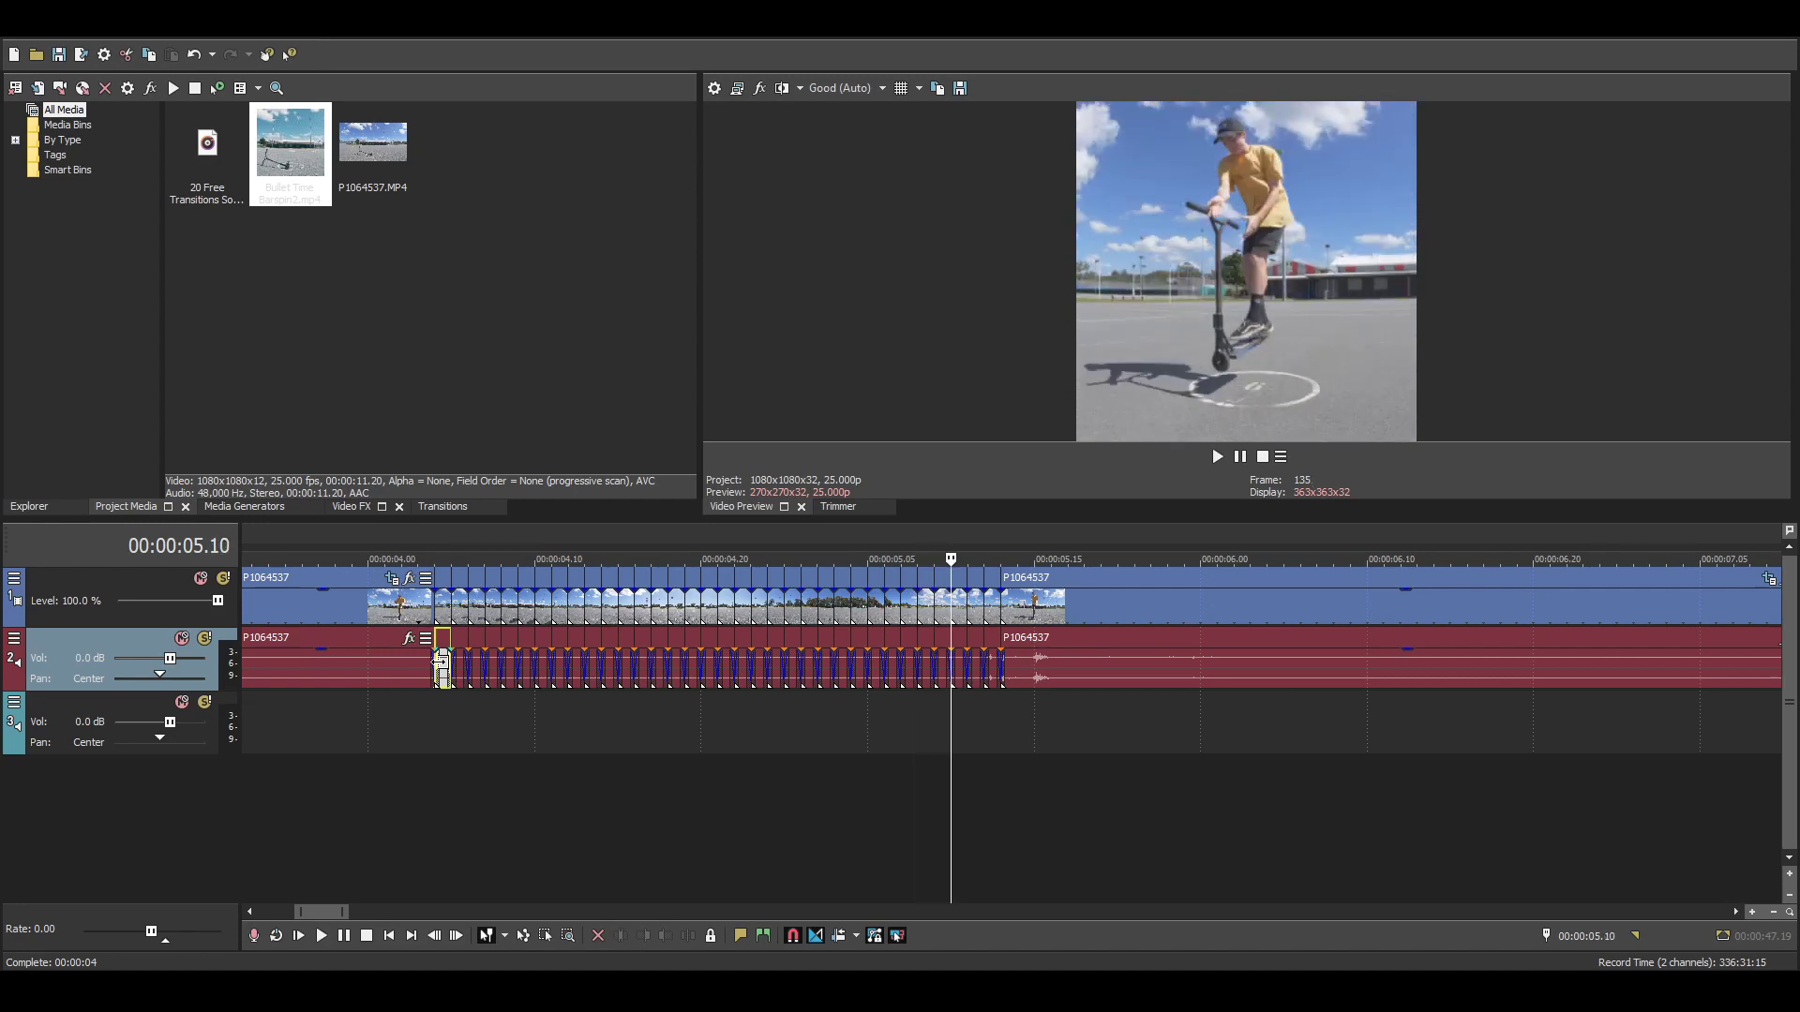
key("Right")
key("Right")
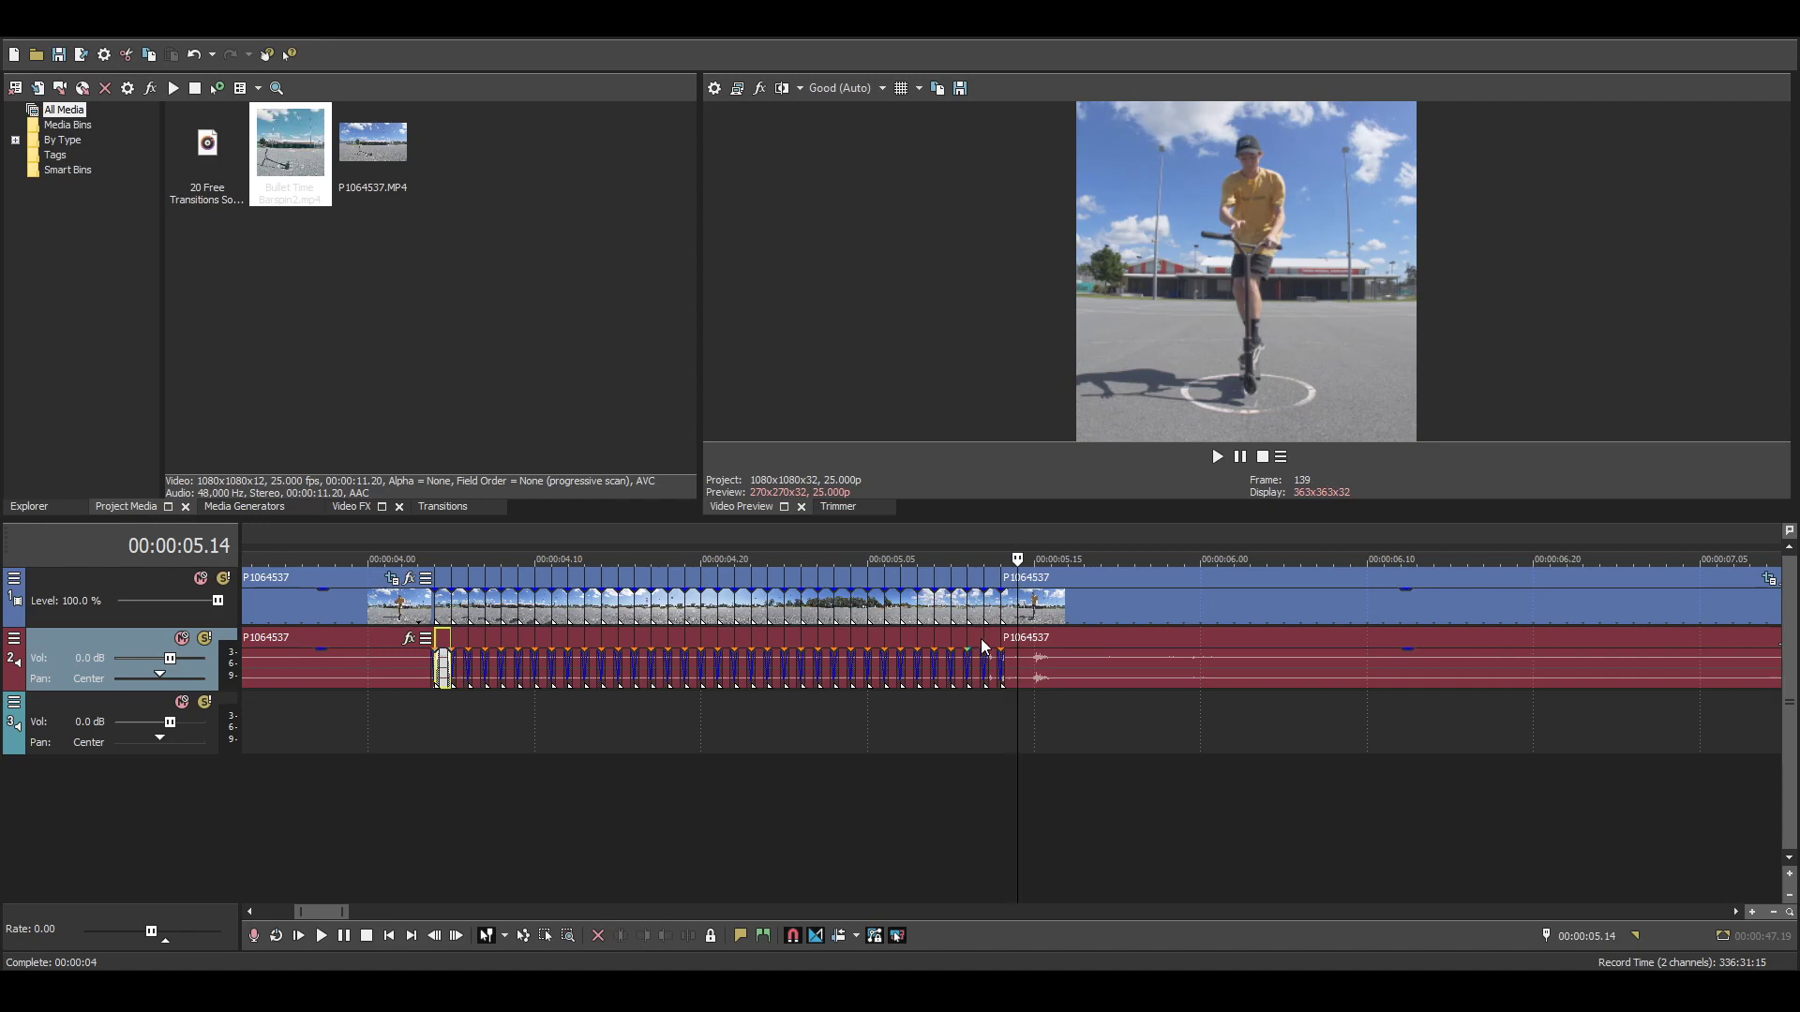
- Play back the final clip from the end of the one-frame sequence at 00:00:05.13
left_click(1003, 613)
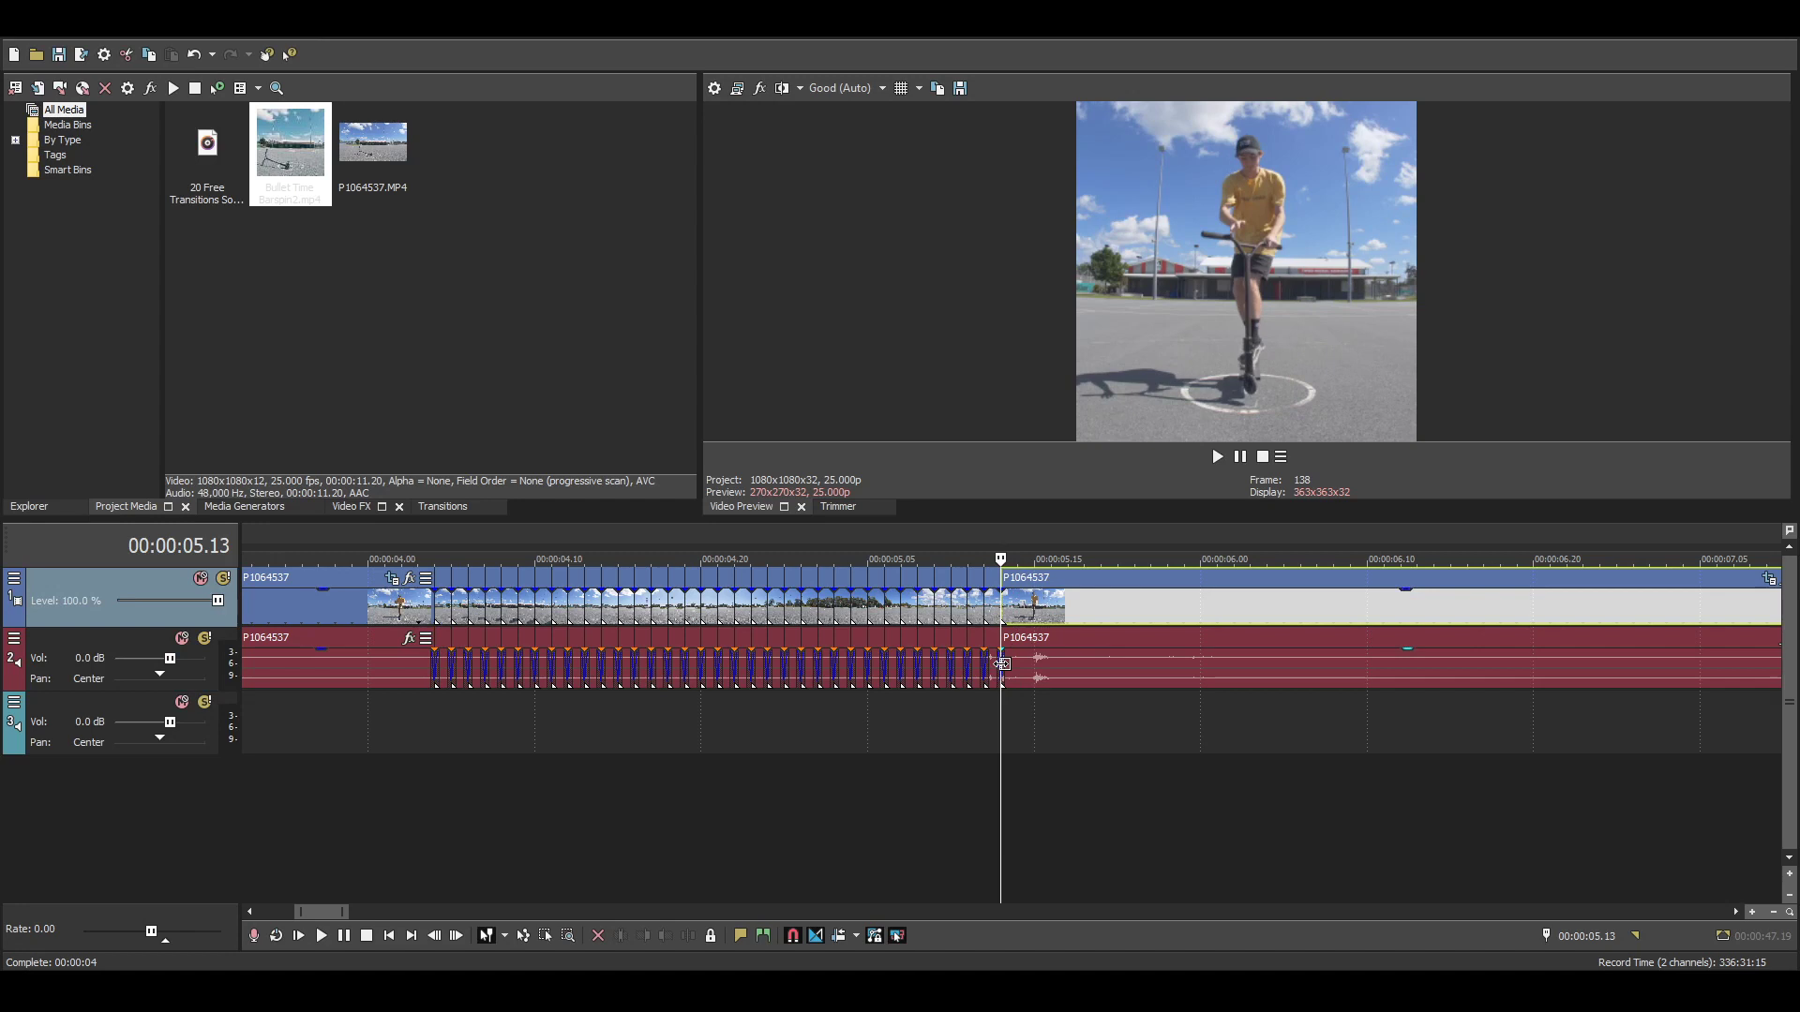
left_click(1001, 664)
key("space")
key("space")
key("space")
key("space")
key("space")
key("space")
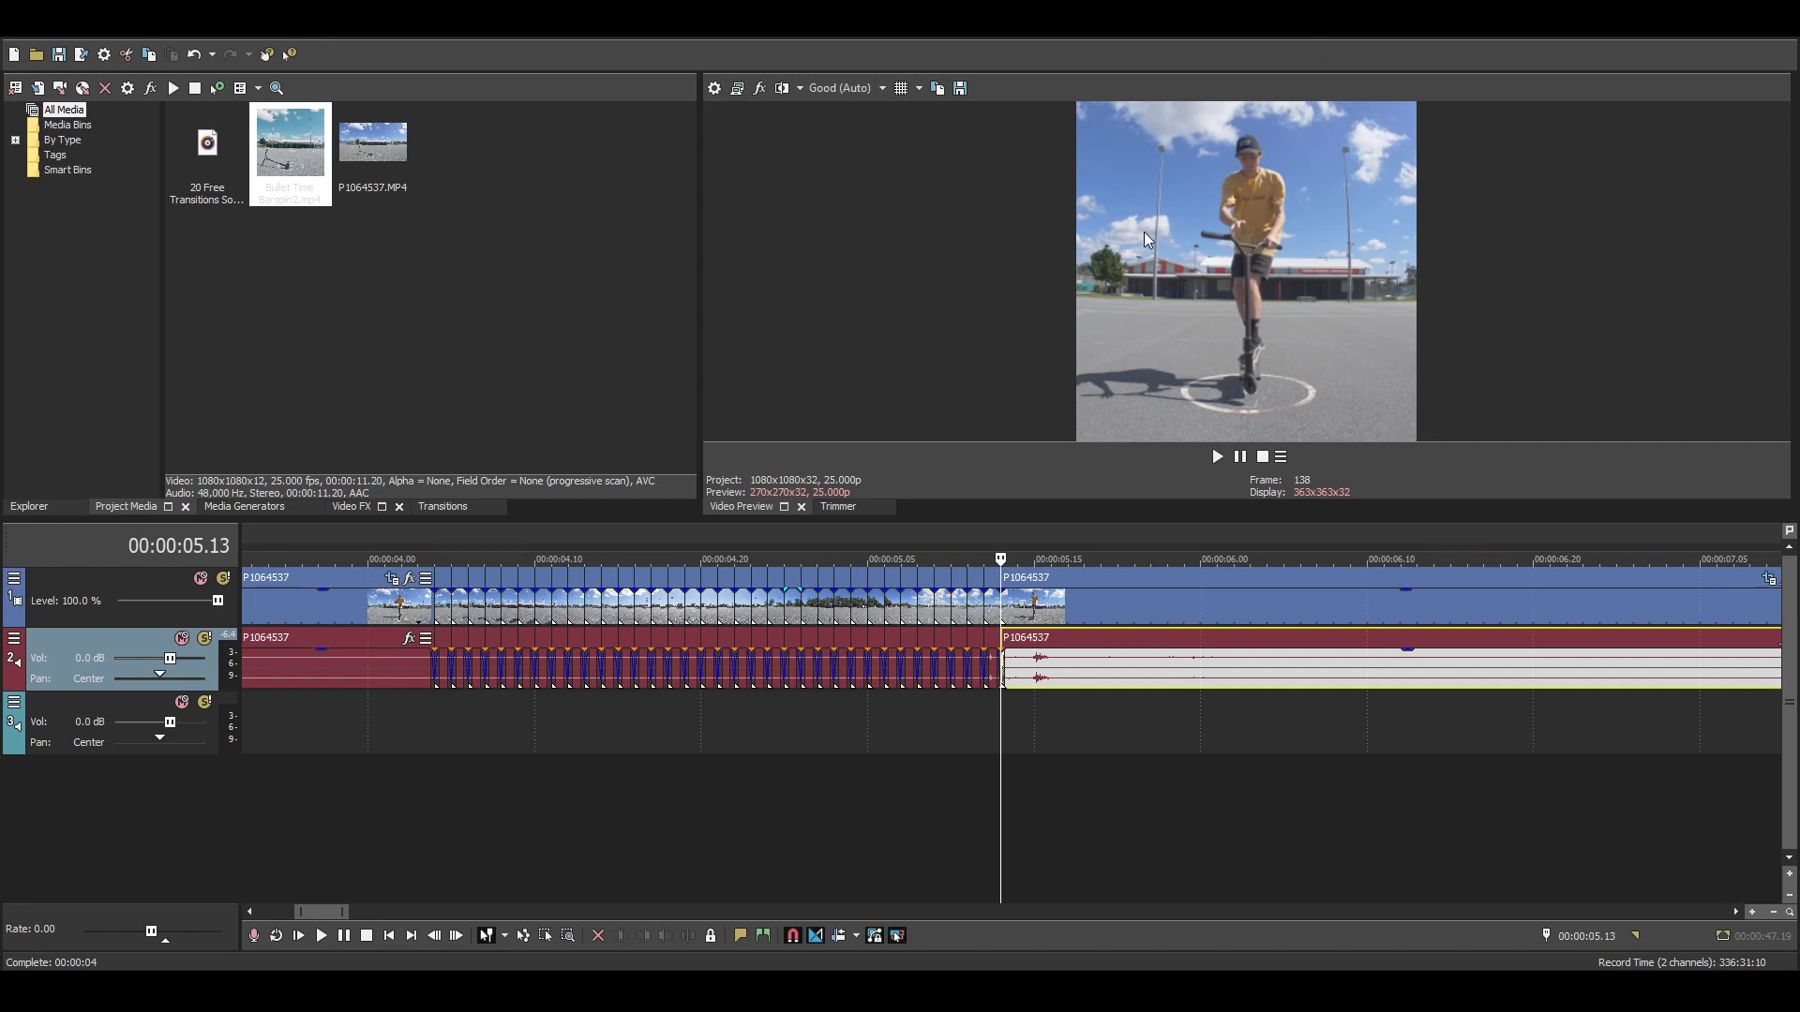
- Set the playback range to the whole edit, 00:00:00.00 to 00:00:11.15, and play it back
left_click(925, 761)
scroll(925, 761, "down", 3)
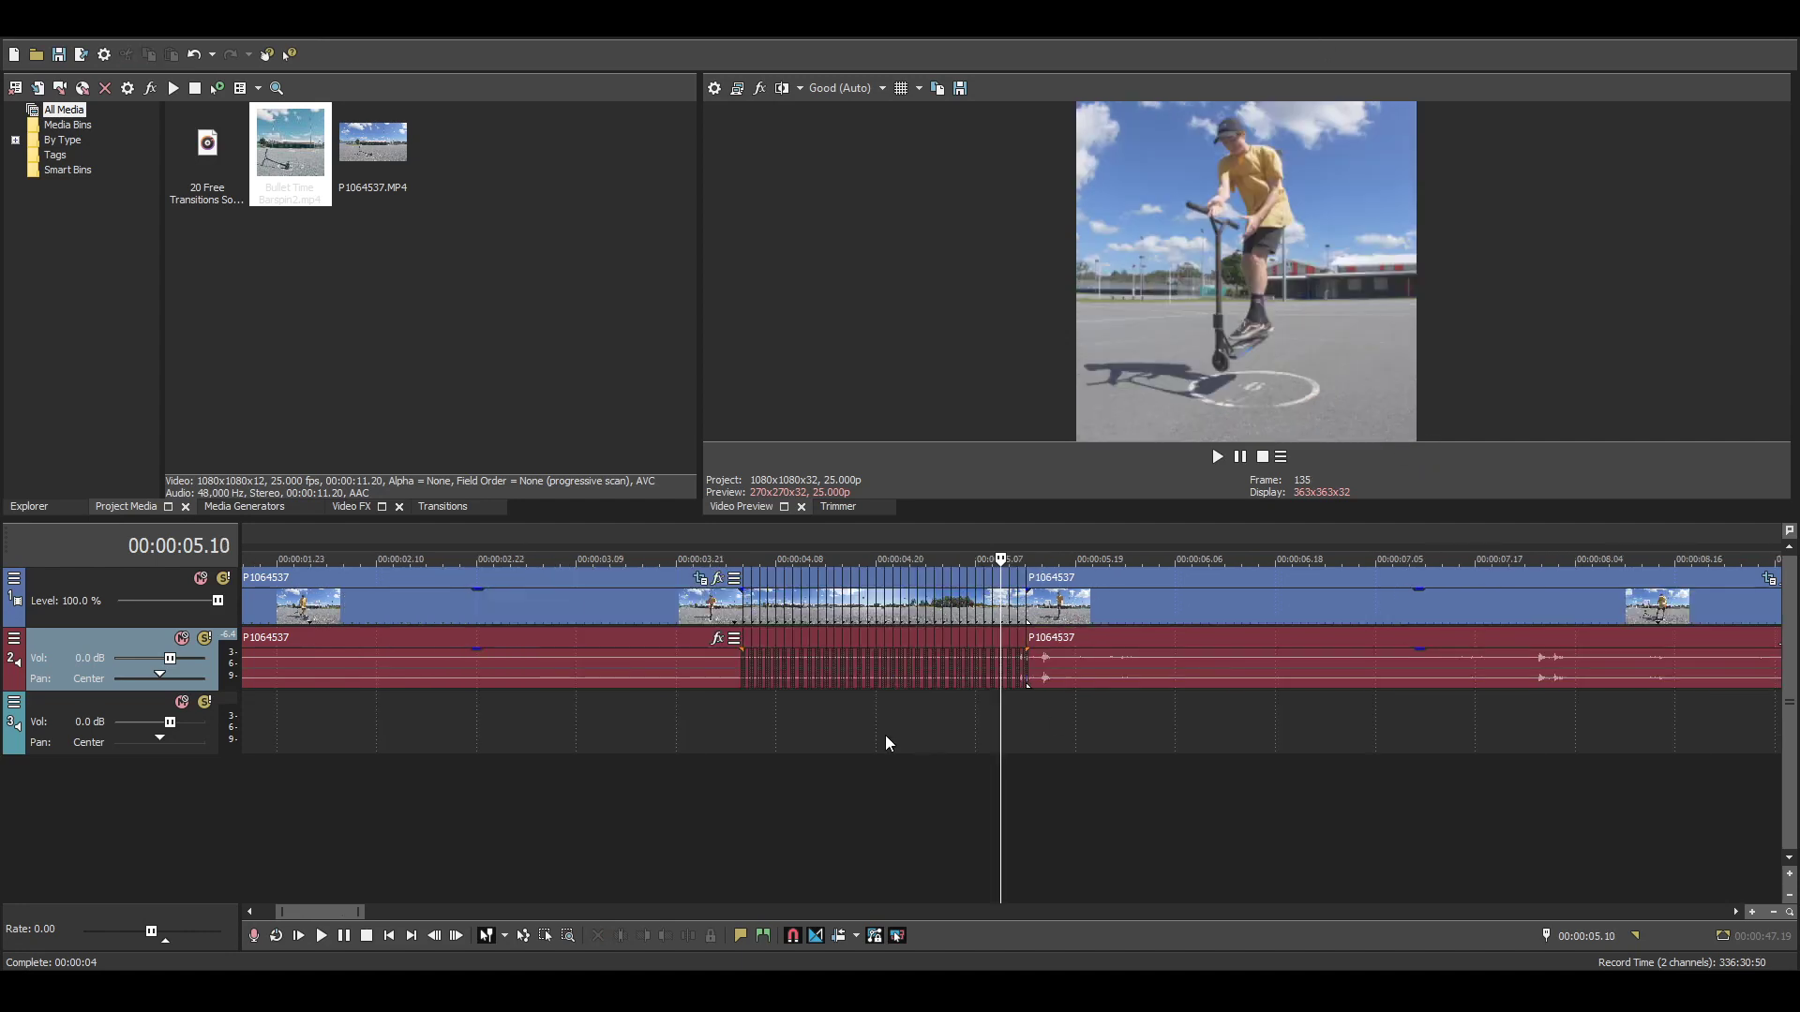
scroll(885, 735, "down", 5)
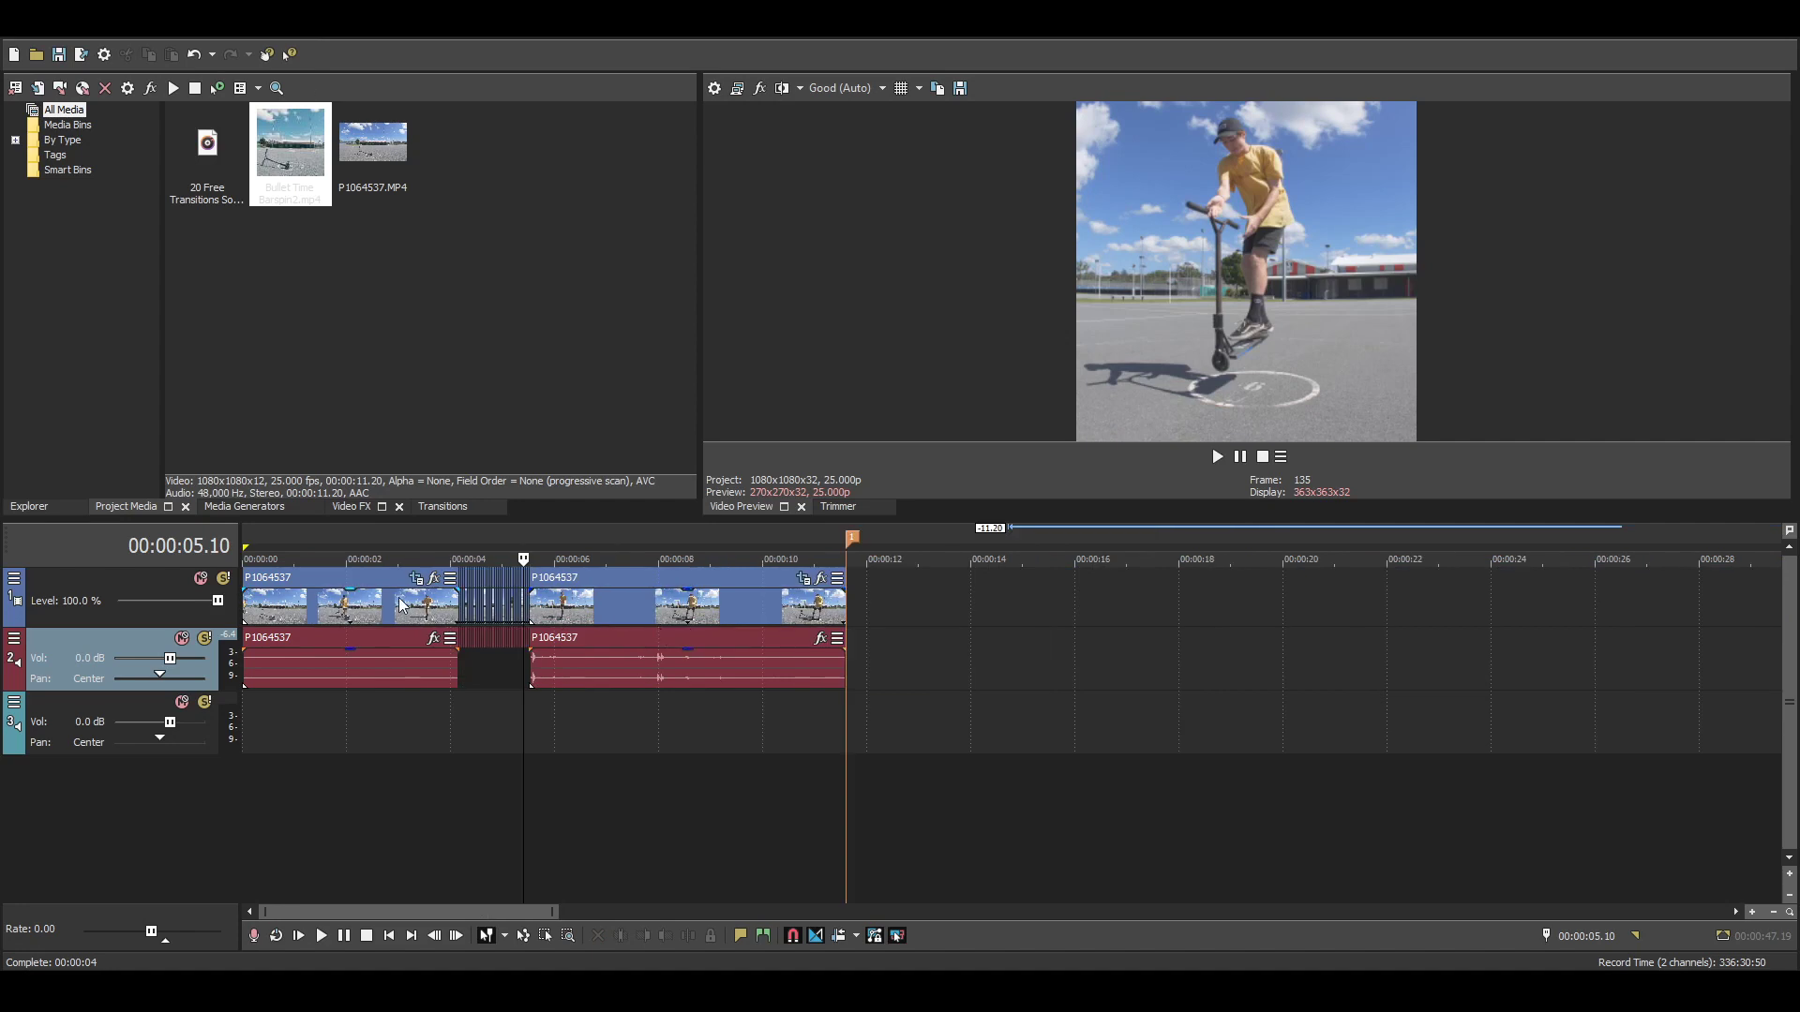
double_click(401, 603)
left_click_drag(454, 548, 840, 557)
key("space")
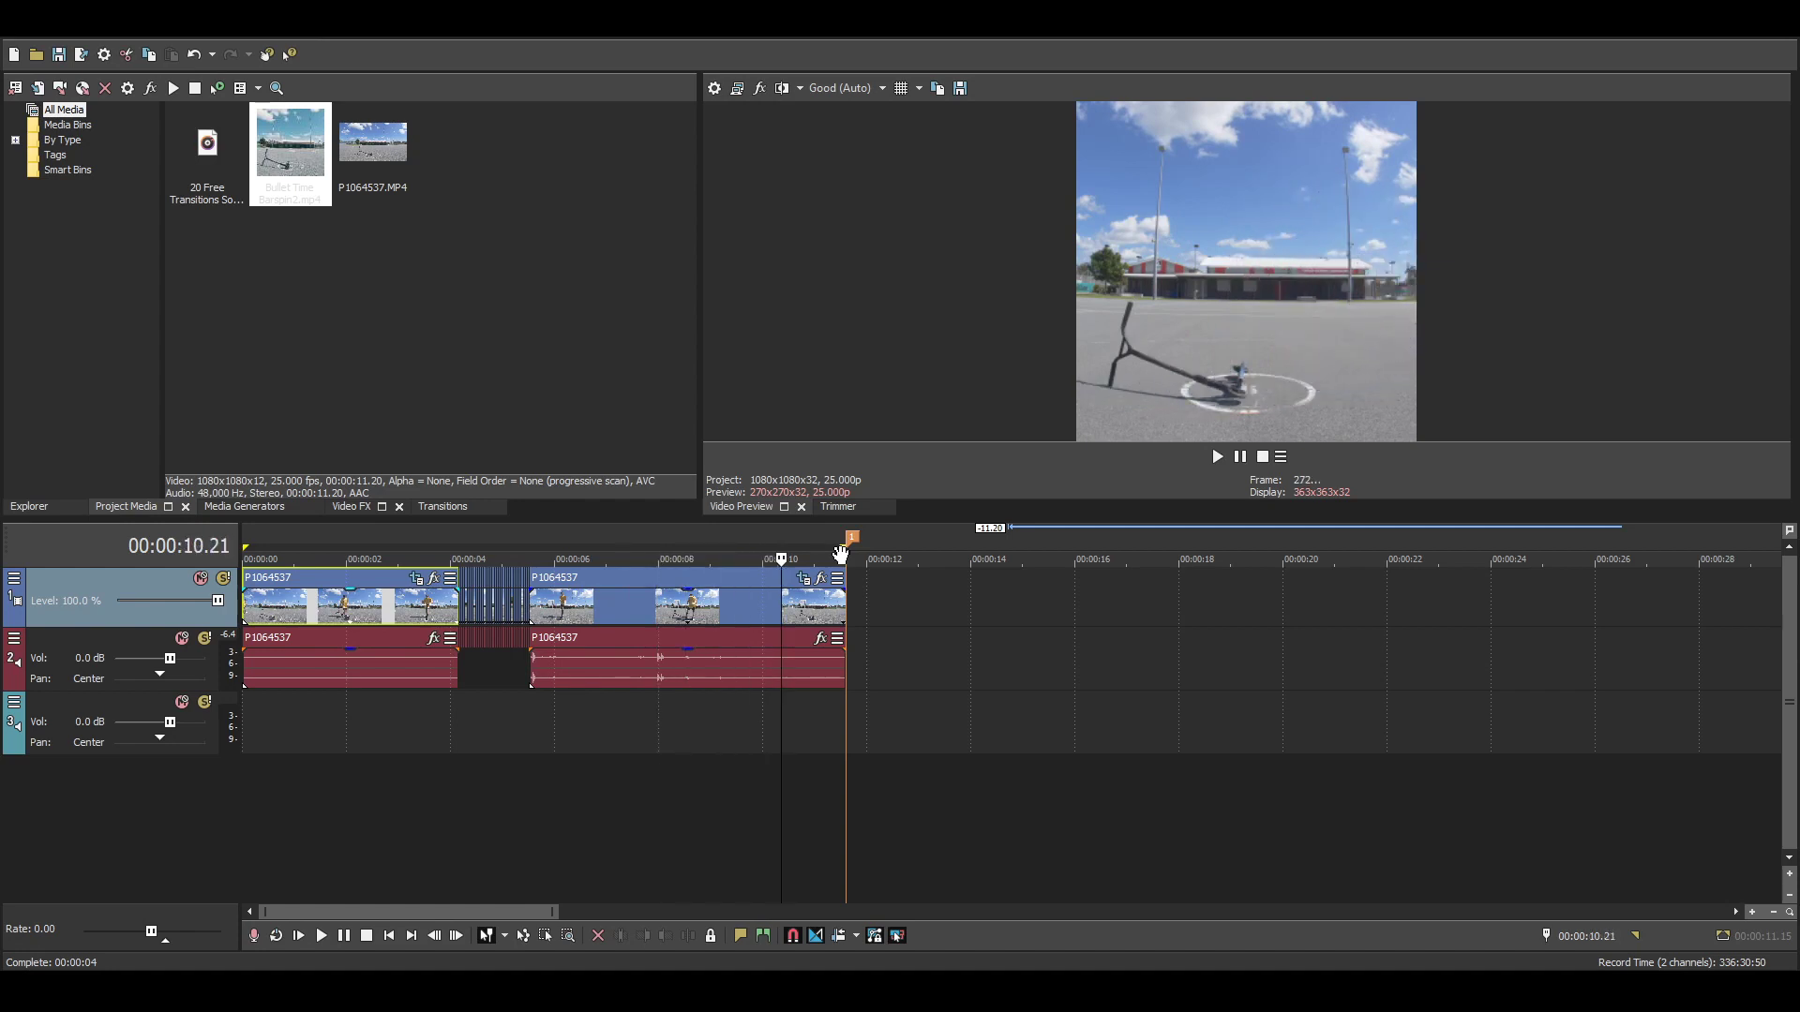
double_click(841, 554)
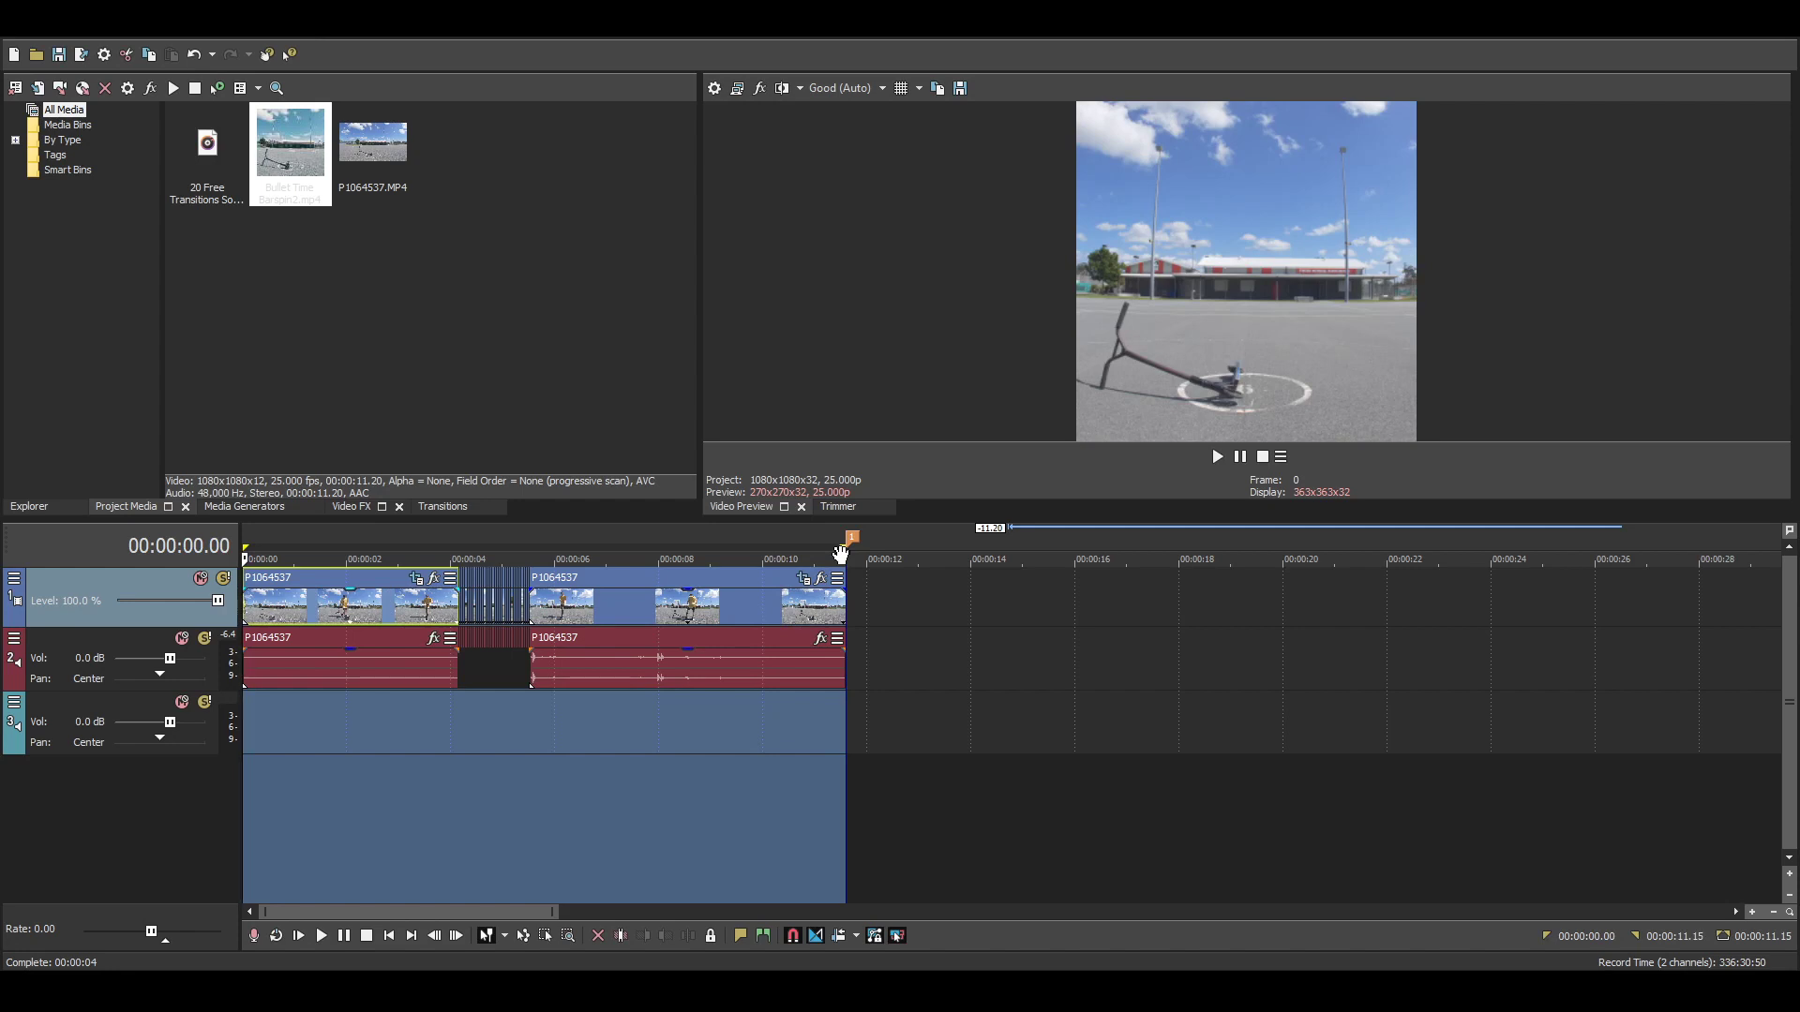
key("space")
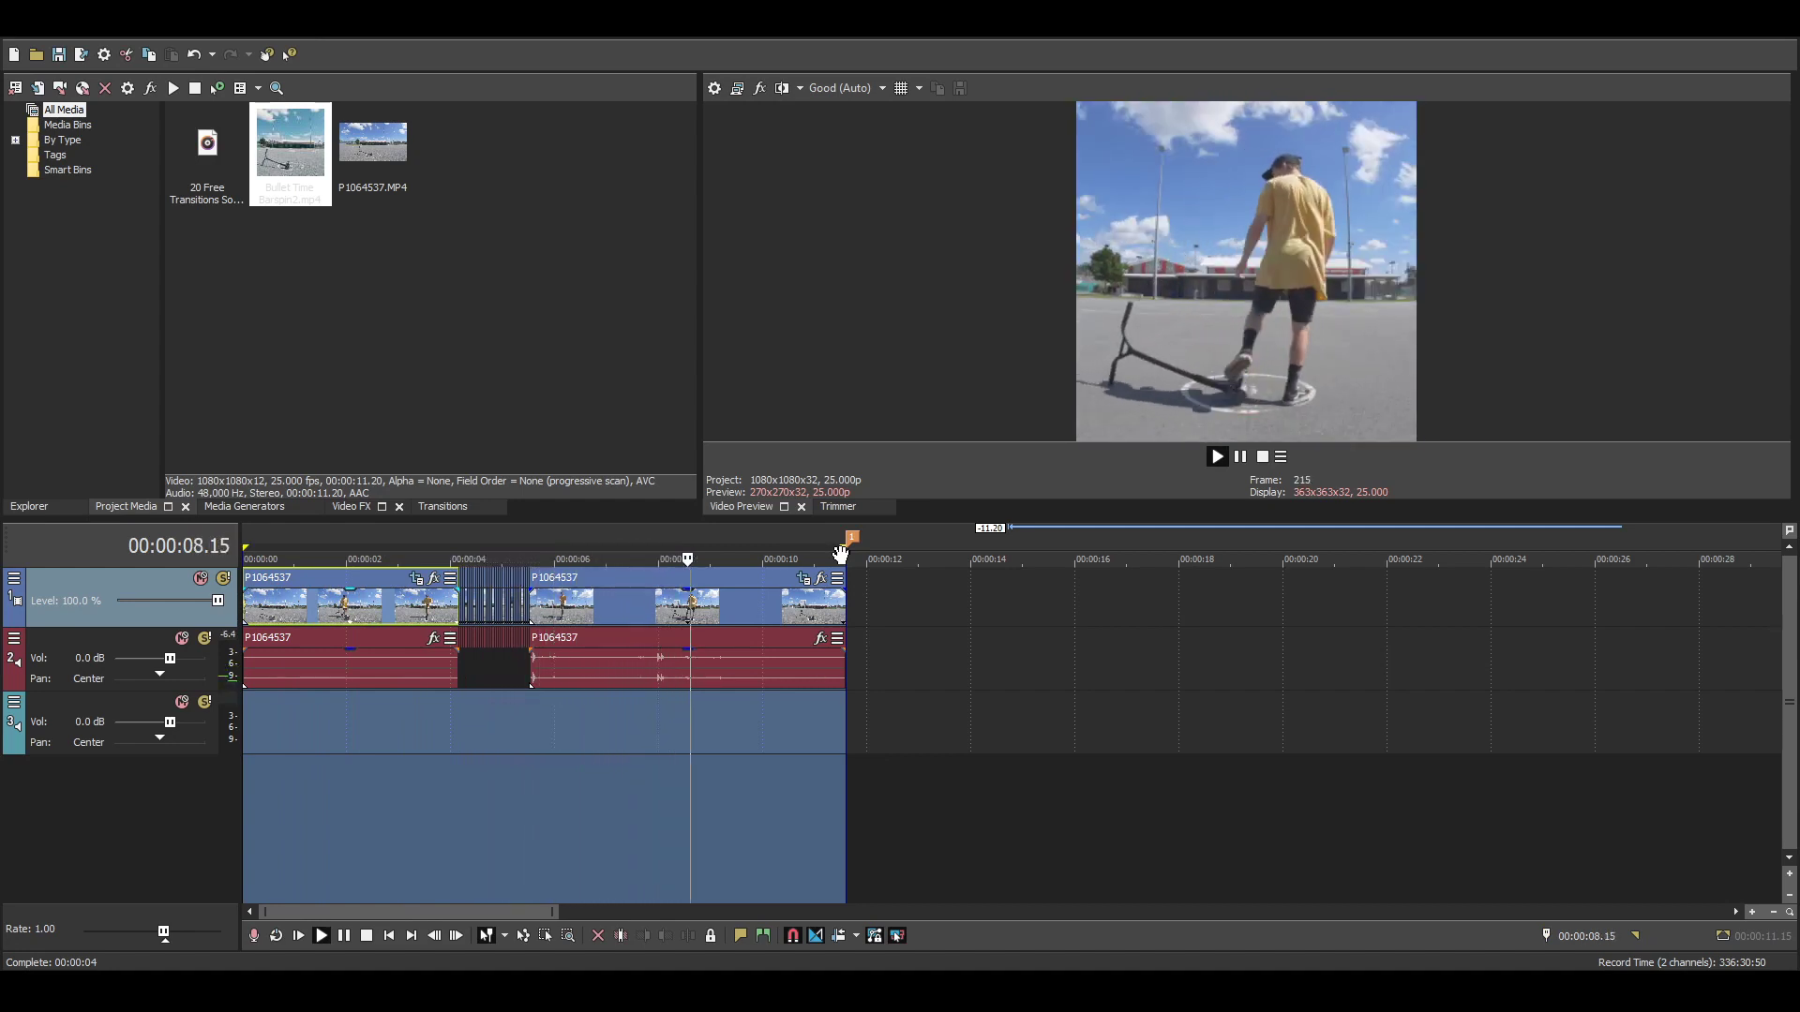
left_click(594, 656)
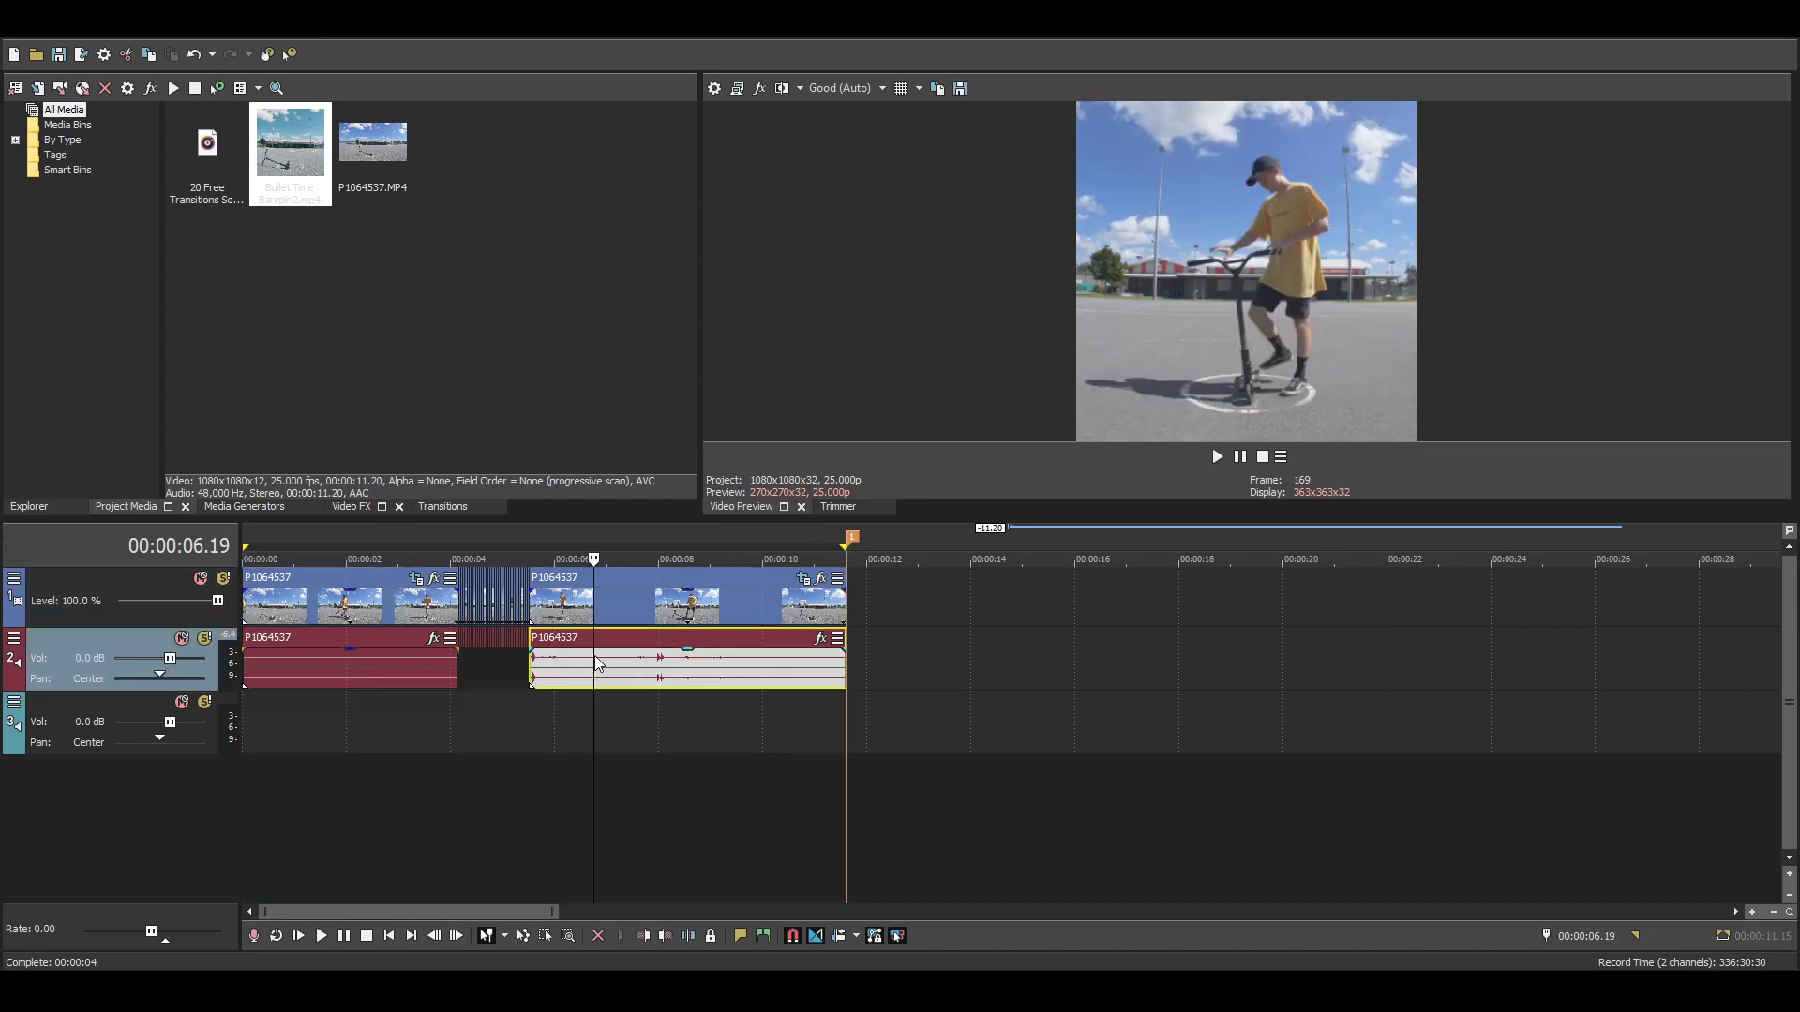
- Add the 20 Free Transitions sound effect file to the footage's audio track, after the end of the edit
left_click_drag(201, 147, 1188, 672)
left_click(1173, 673)
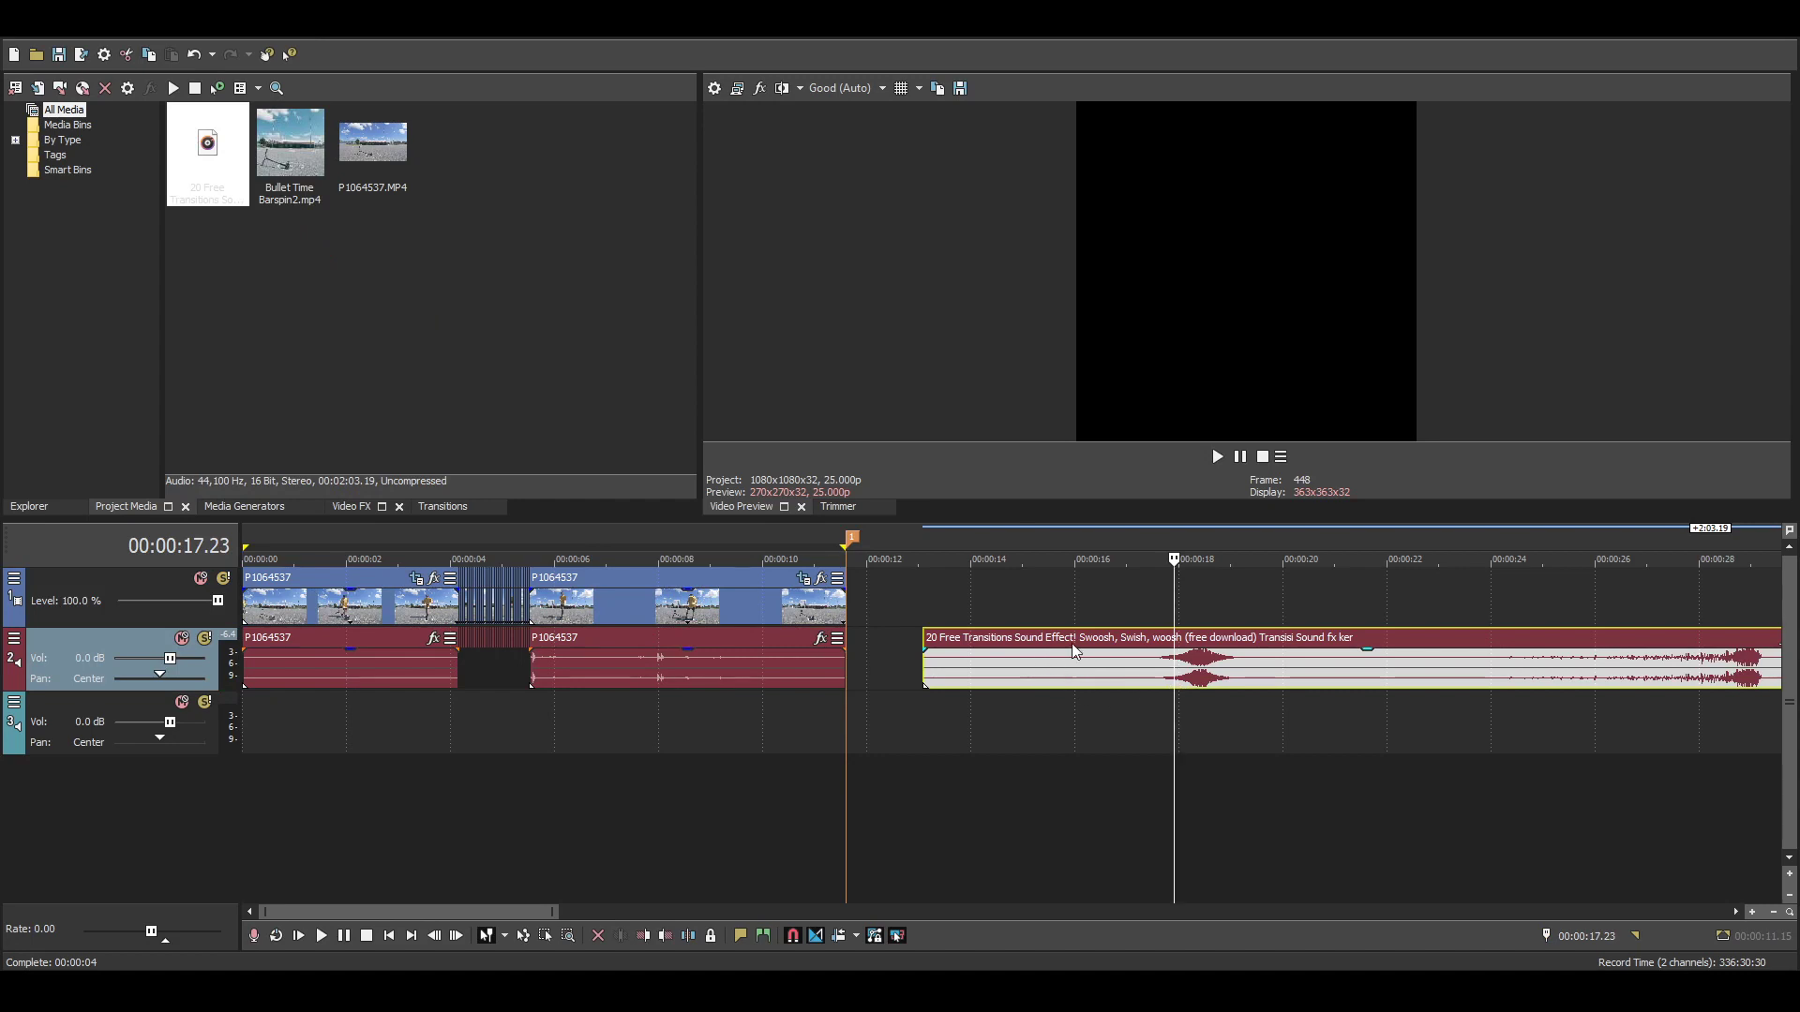
left_click(1241, 678)
scroll(1229, 689, "down", 3)
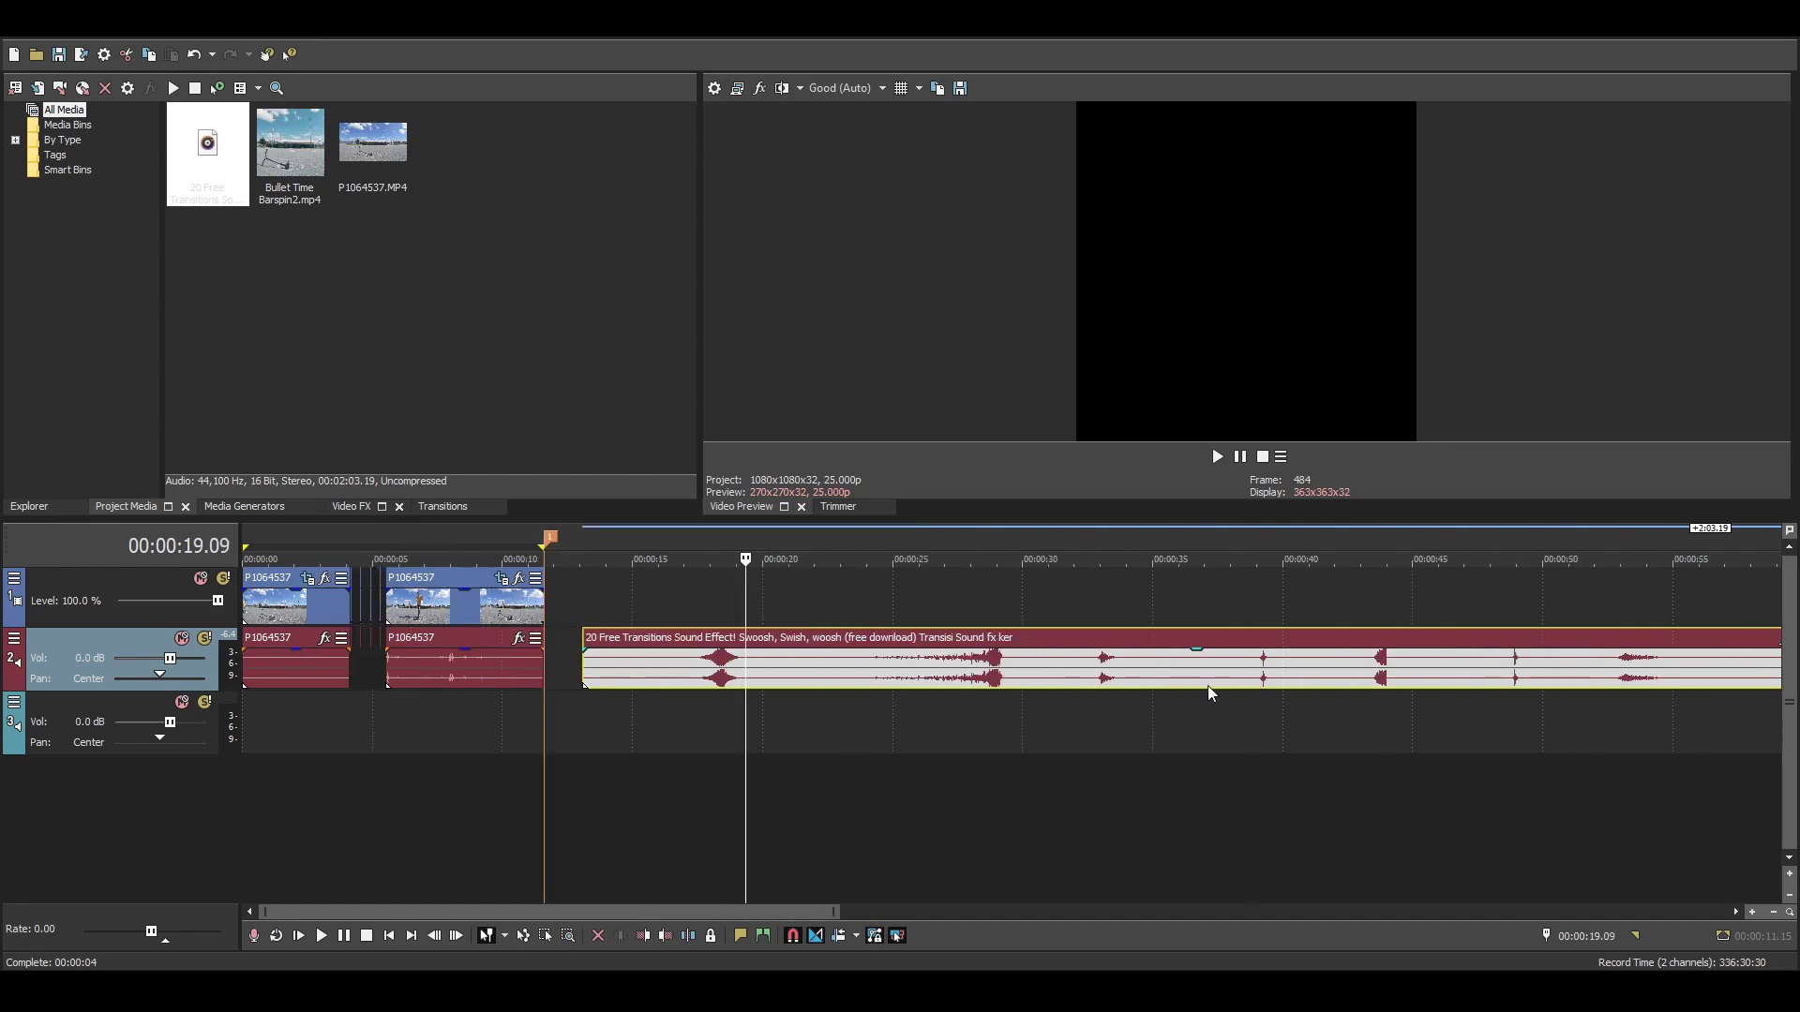
- Split the sound effect clip at 00:00:29.15 and about 00:00:24, and delete everything outside that swoosh
left_click(870, 680)
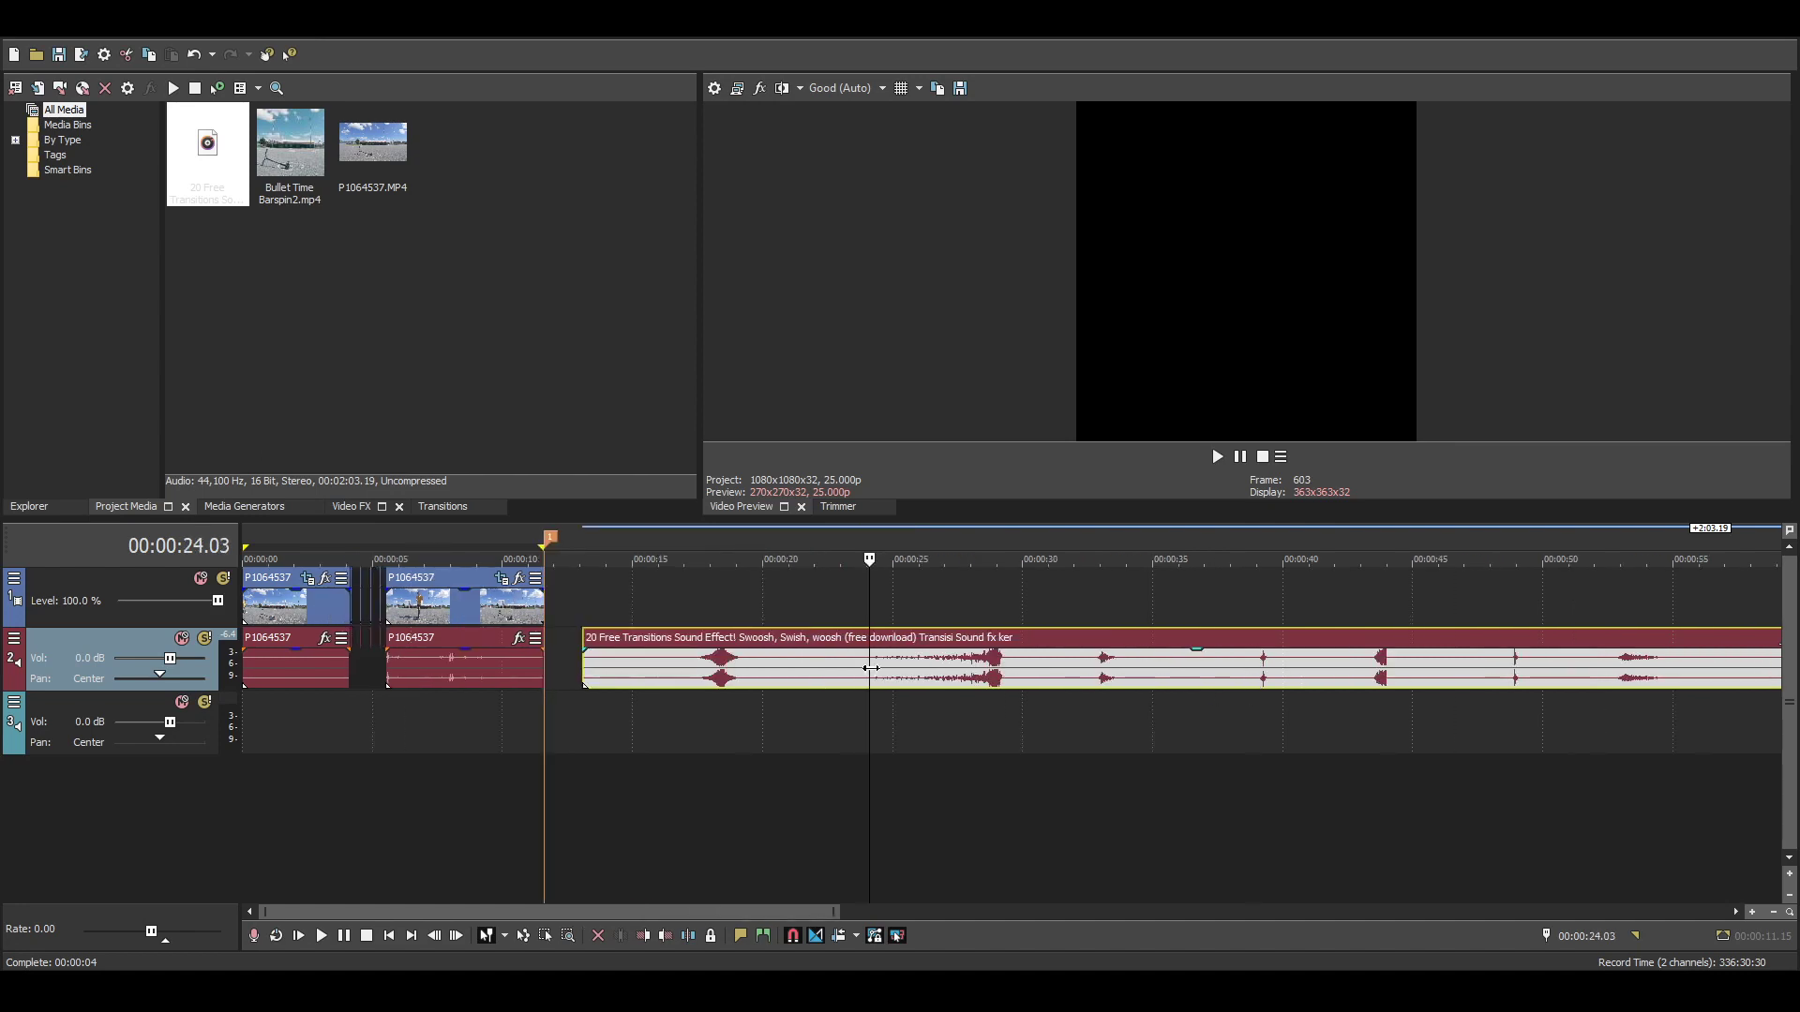
left_click(1011, 668)
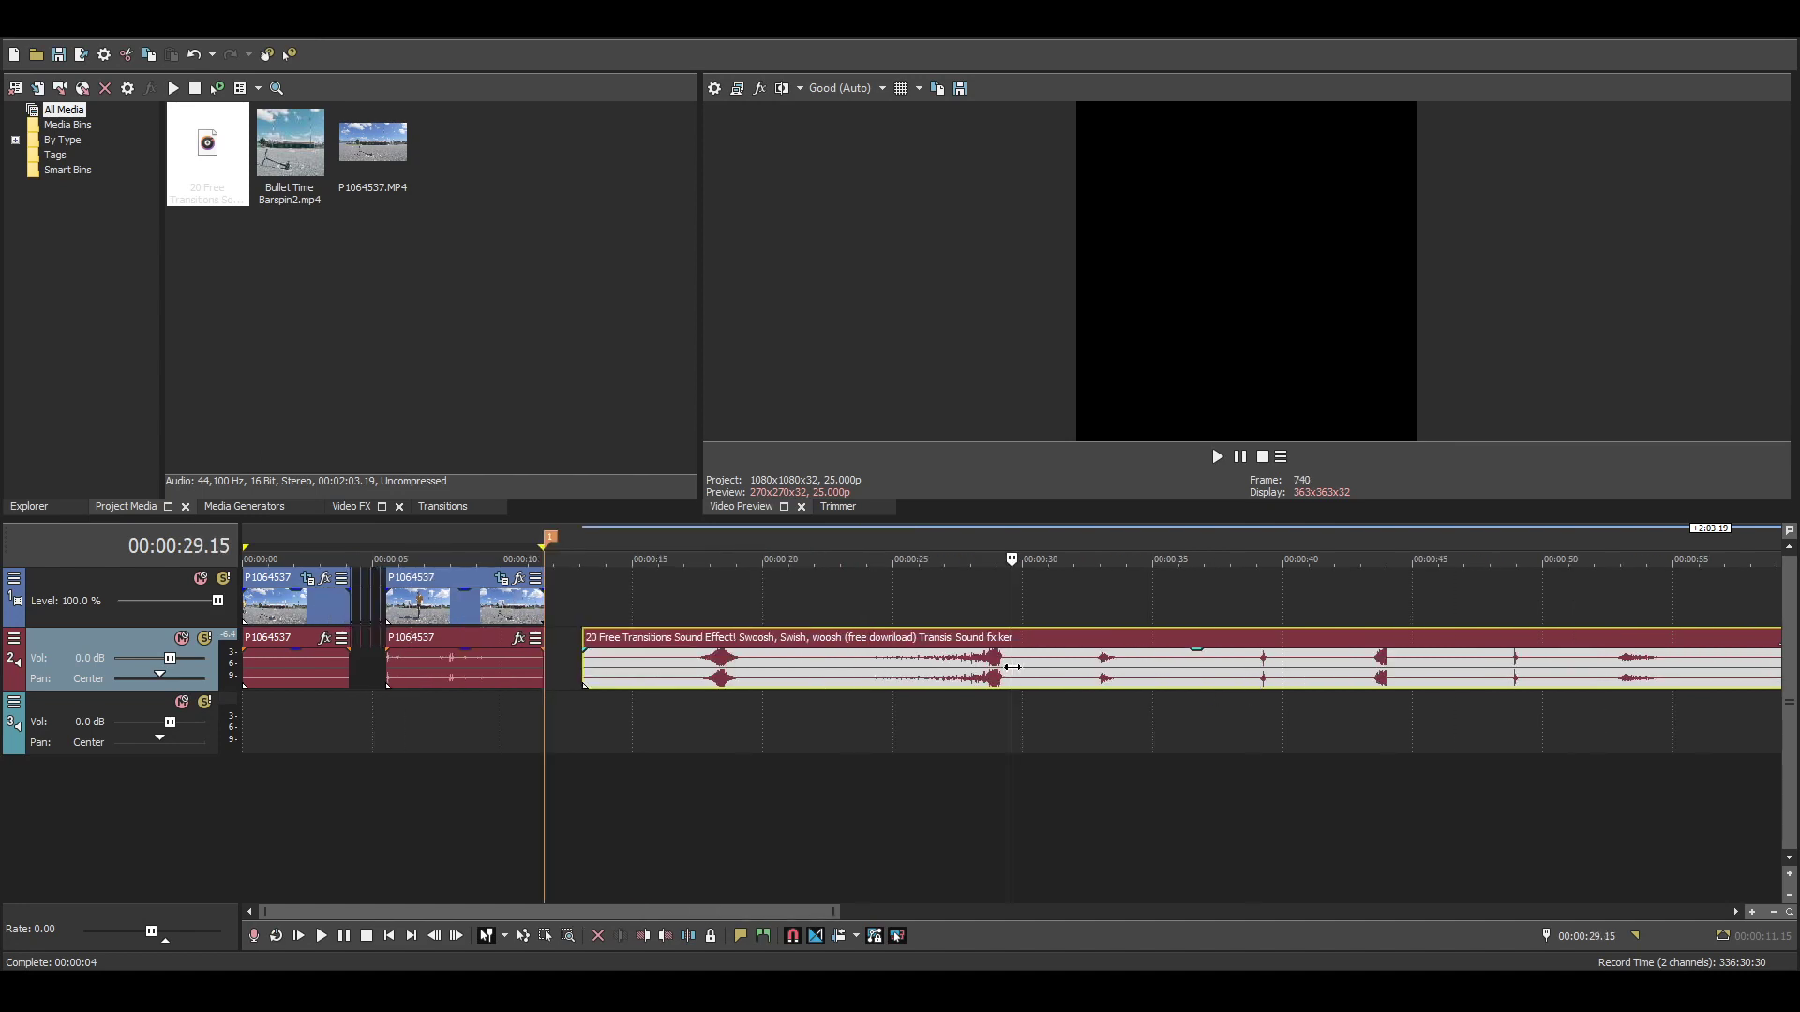
key("s")
left_click(863, 667)
key("s")
left_click(795, 667)
key("Delete")
left_click(1102, 666)
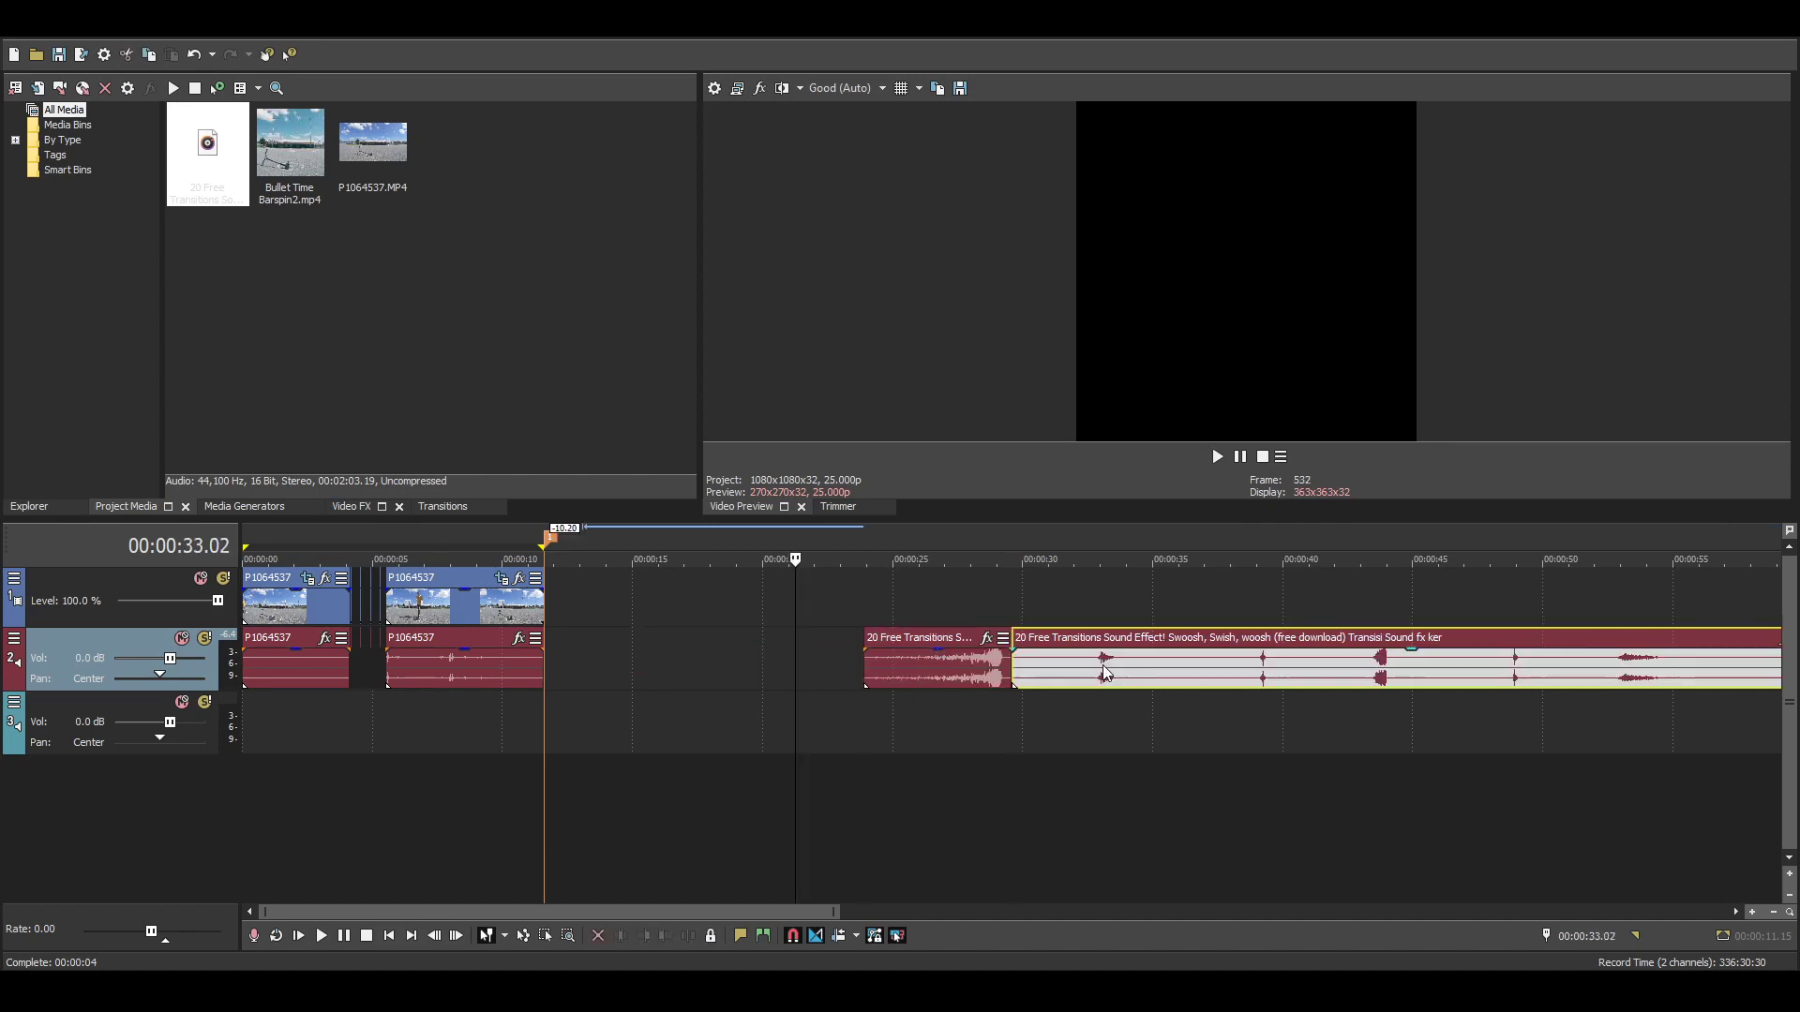
key("Delete")
- Move the swoosh to the start of the empty third track and cut off its part before the one-frame sequence
left_click(954, 672)
left_click_drag(692, 693, 244, 710)
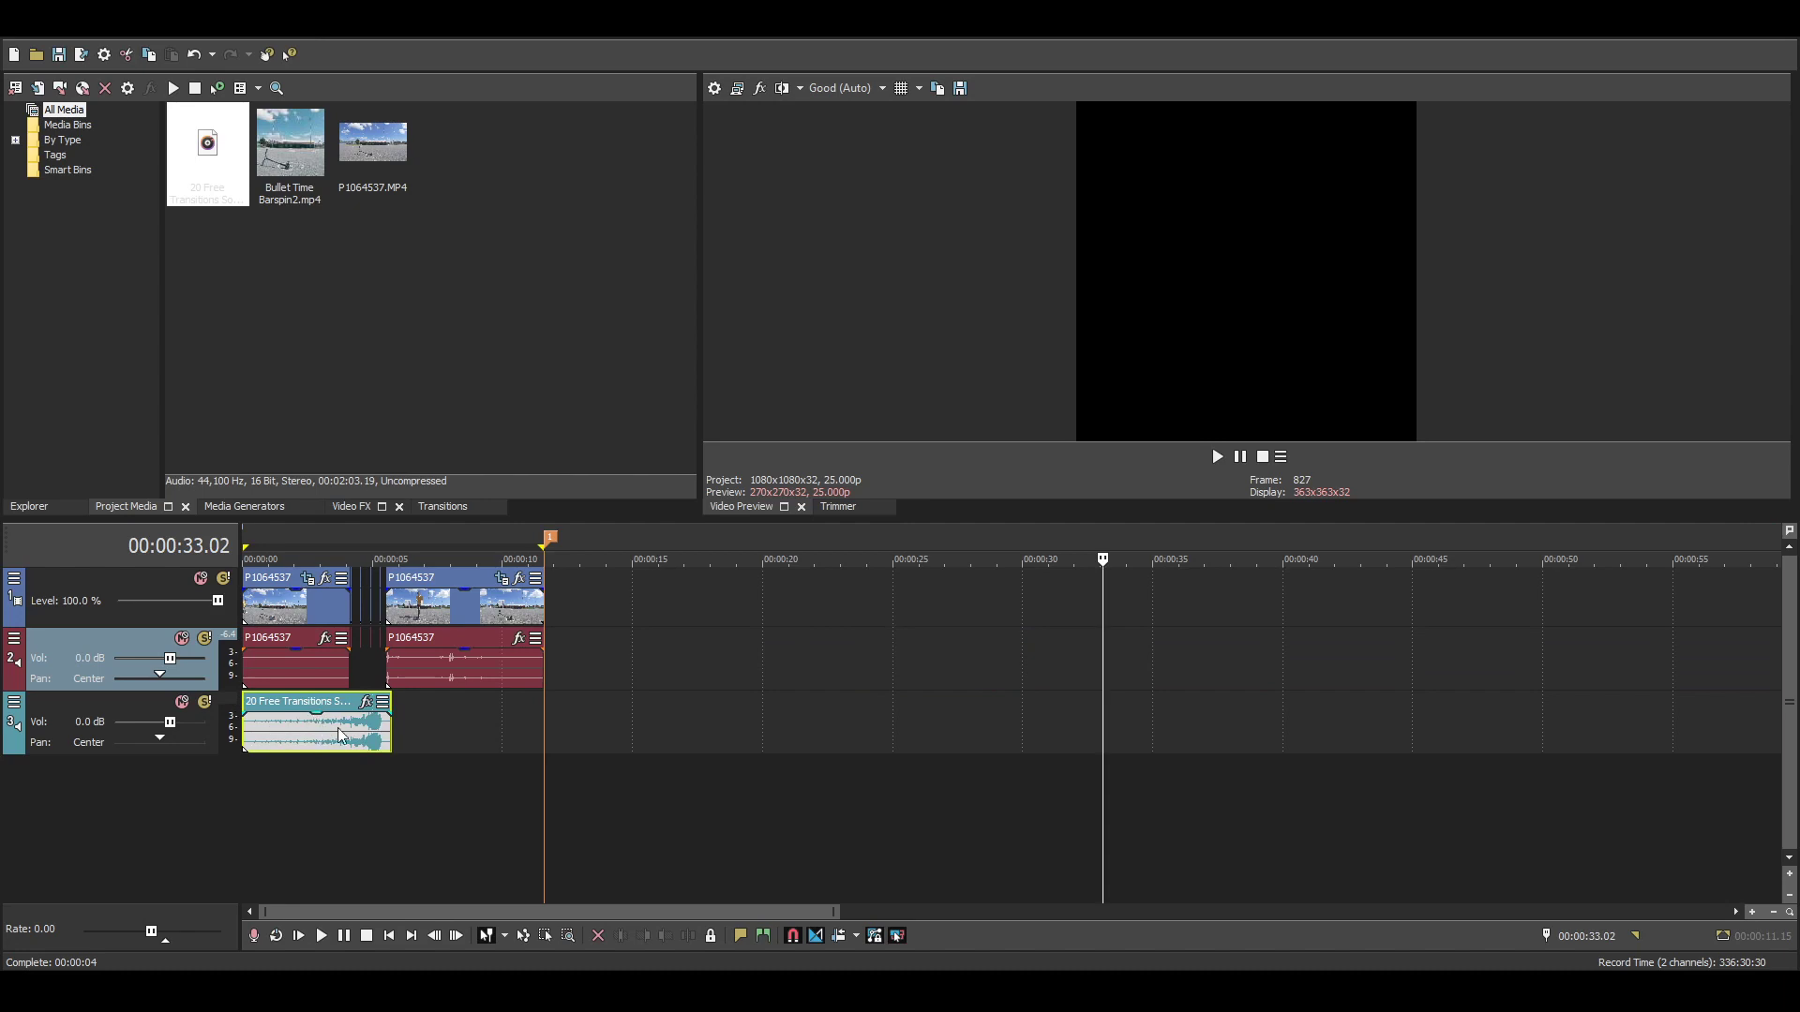
left_click(346, 728)
scroll(684, 720, "up", 4)
key("s")
left_click(684, 720)
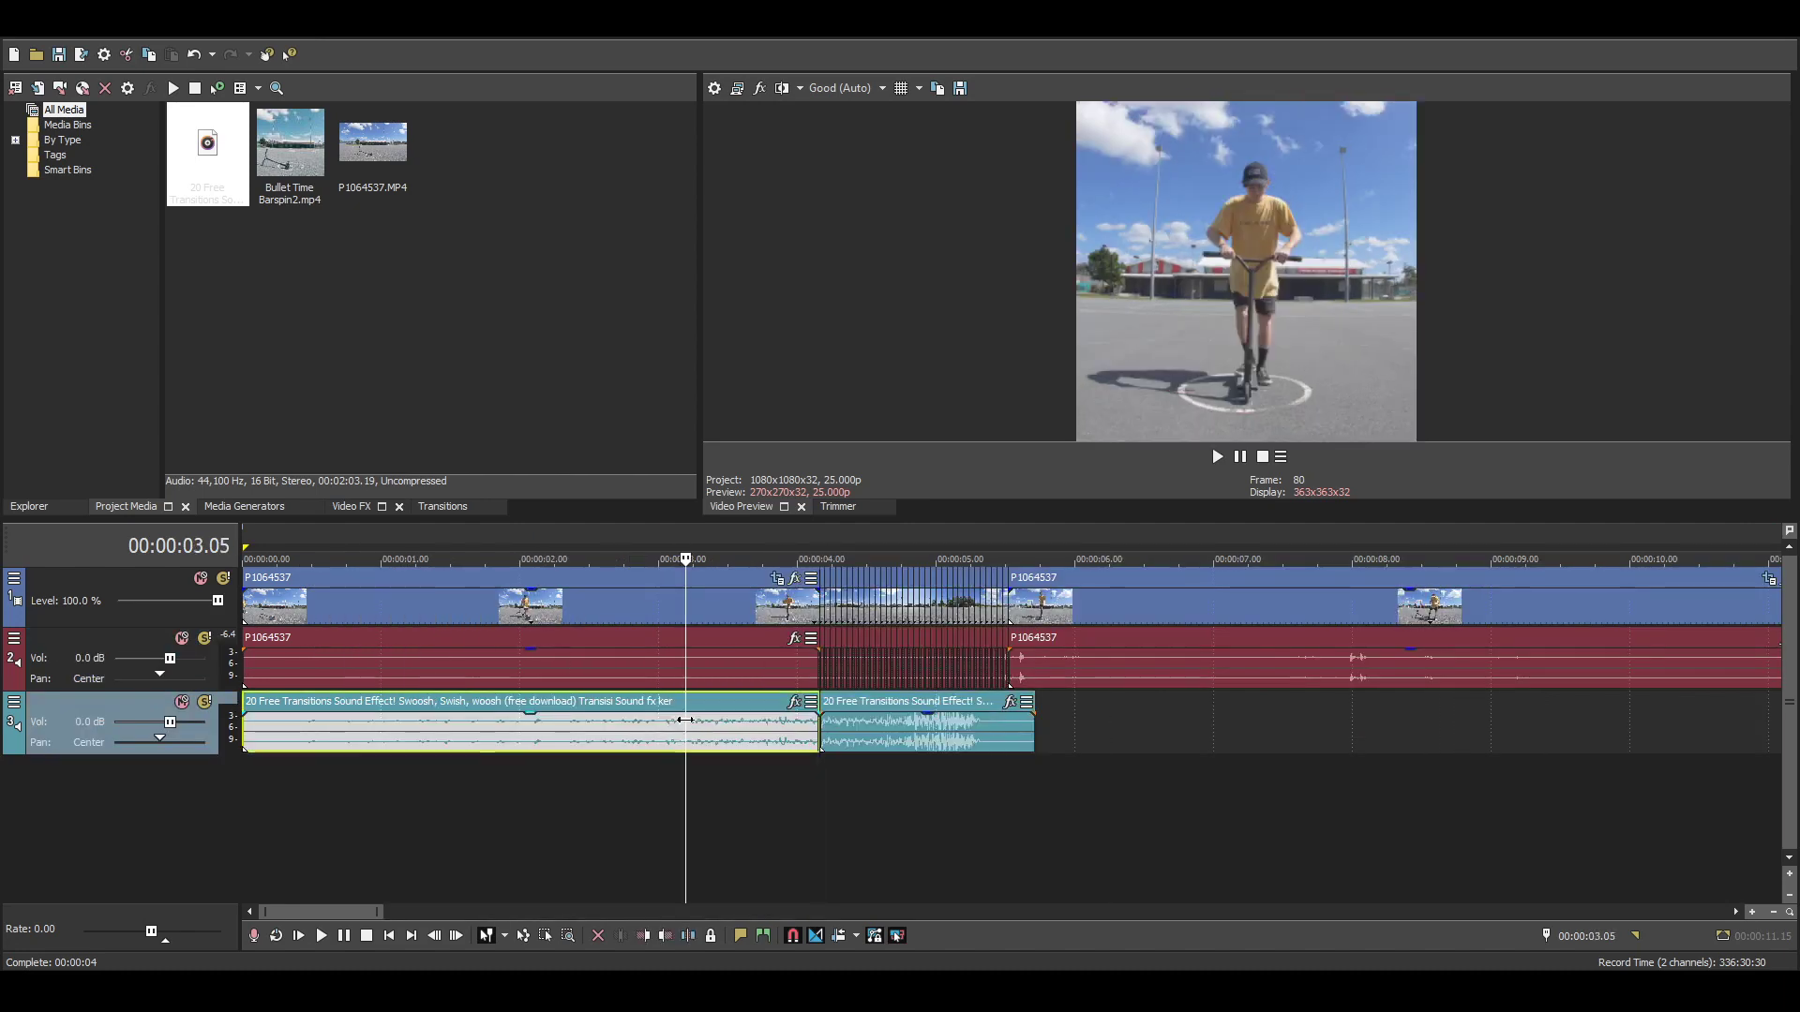
key("Delete")
- Shift the shortened swoosh earlier so it starts at about 00:00:03.02 and peaks near the one-frame sequence's start
left_click_drag(952, 741, 818, 730)
left_click(818, 729)
scroll(819, 729, "up", 4)
mouse_move(983, 733)
left_mouse_down()
mouse_move(960, 734)
mouse_move(981, 731)
left_mouse_up()
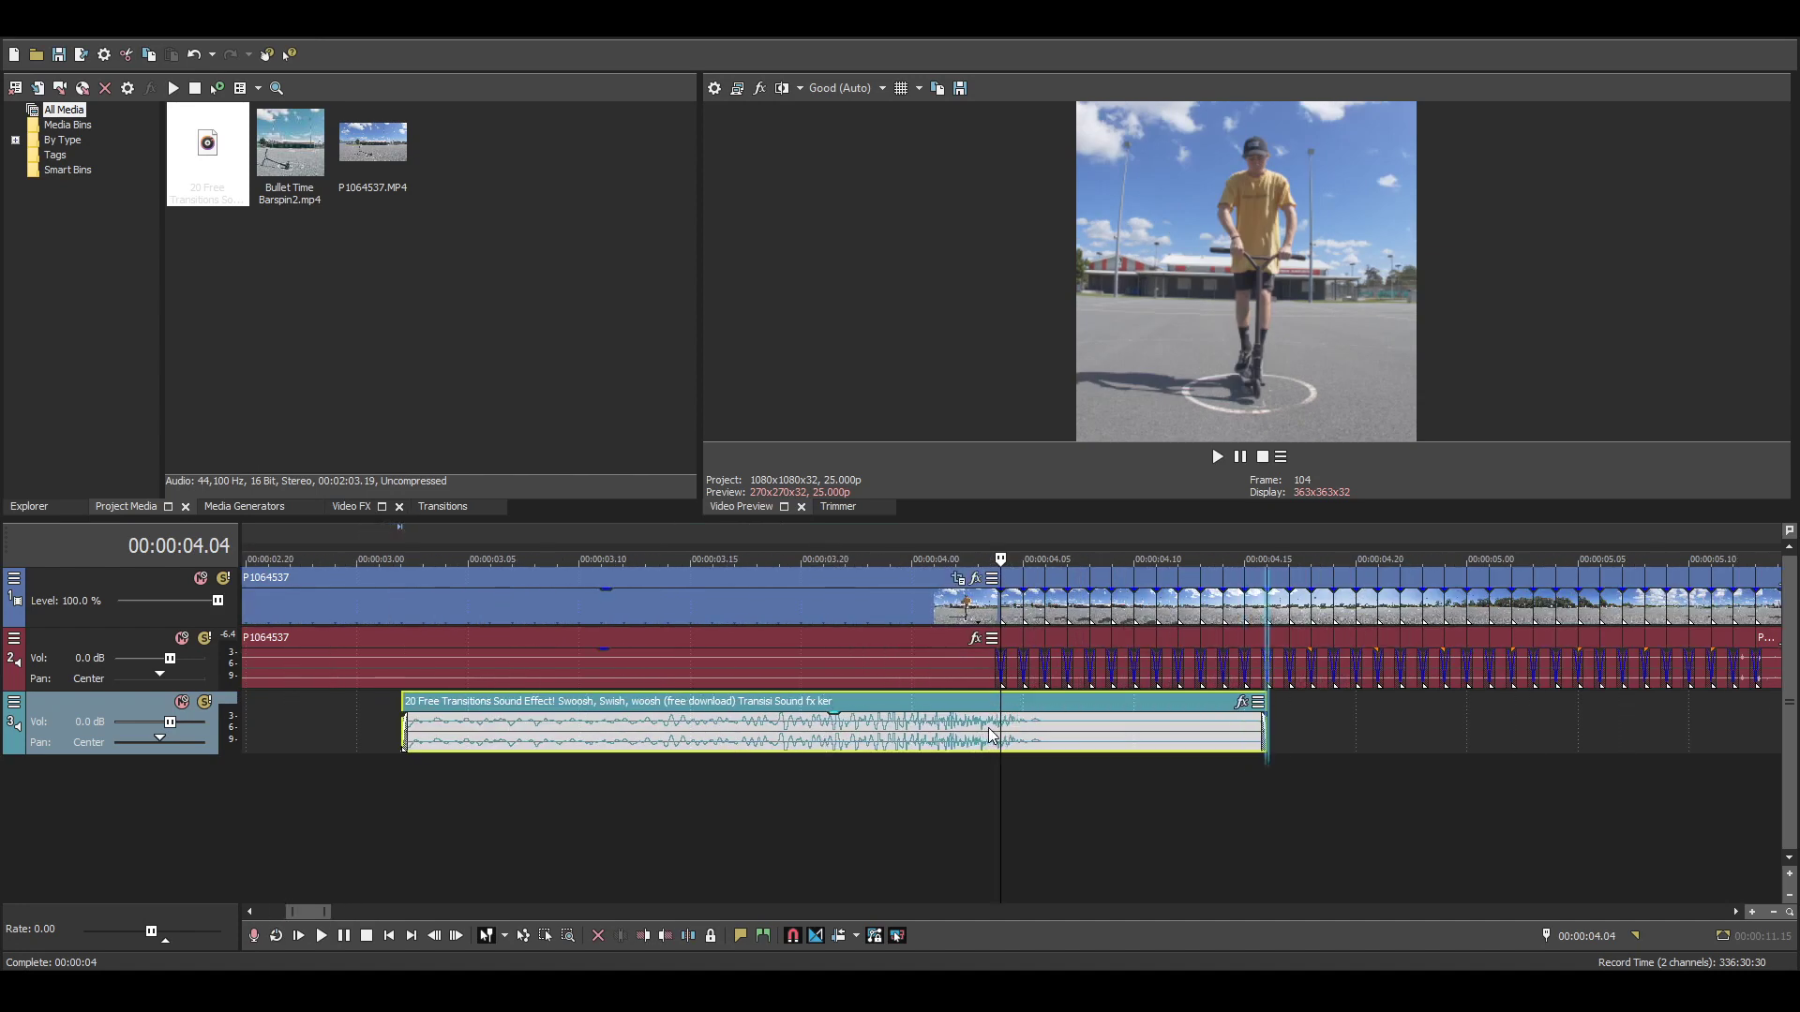
- Play the lead-in to the one-frame sequence and nudge the swoosh one frame later
left_click(885, 683)
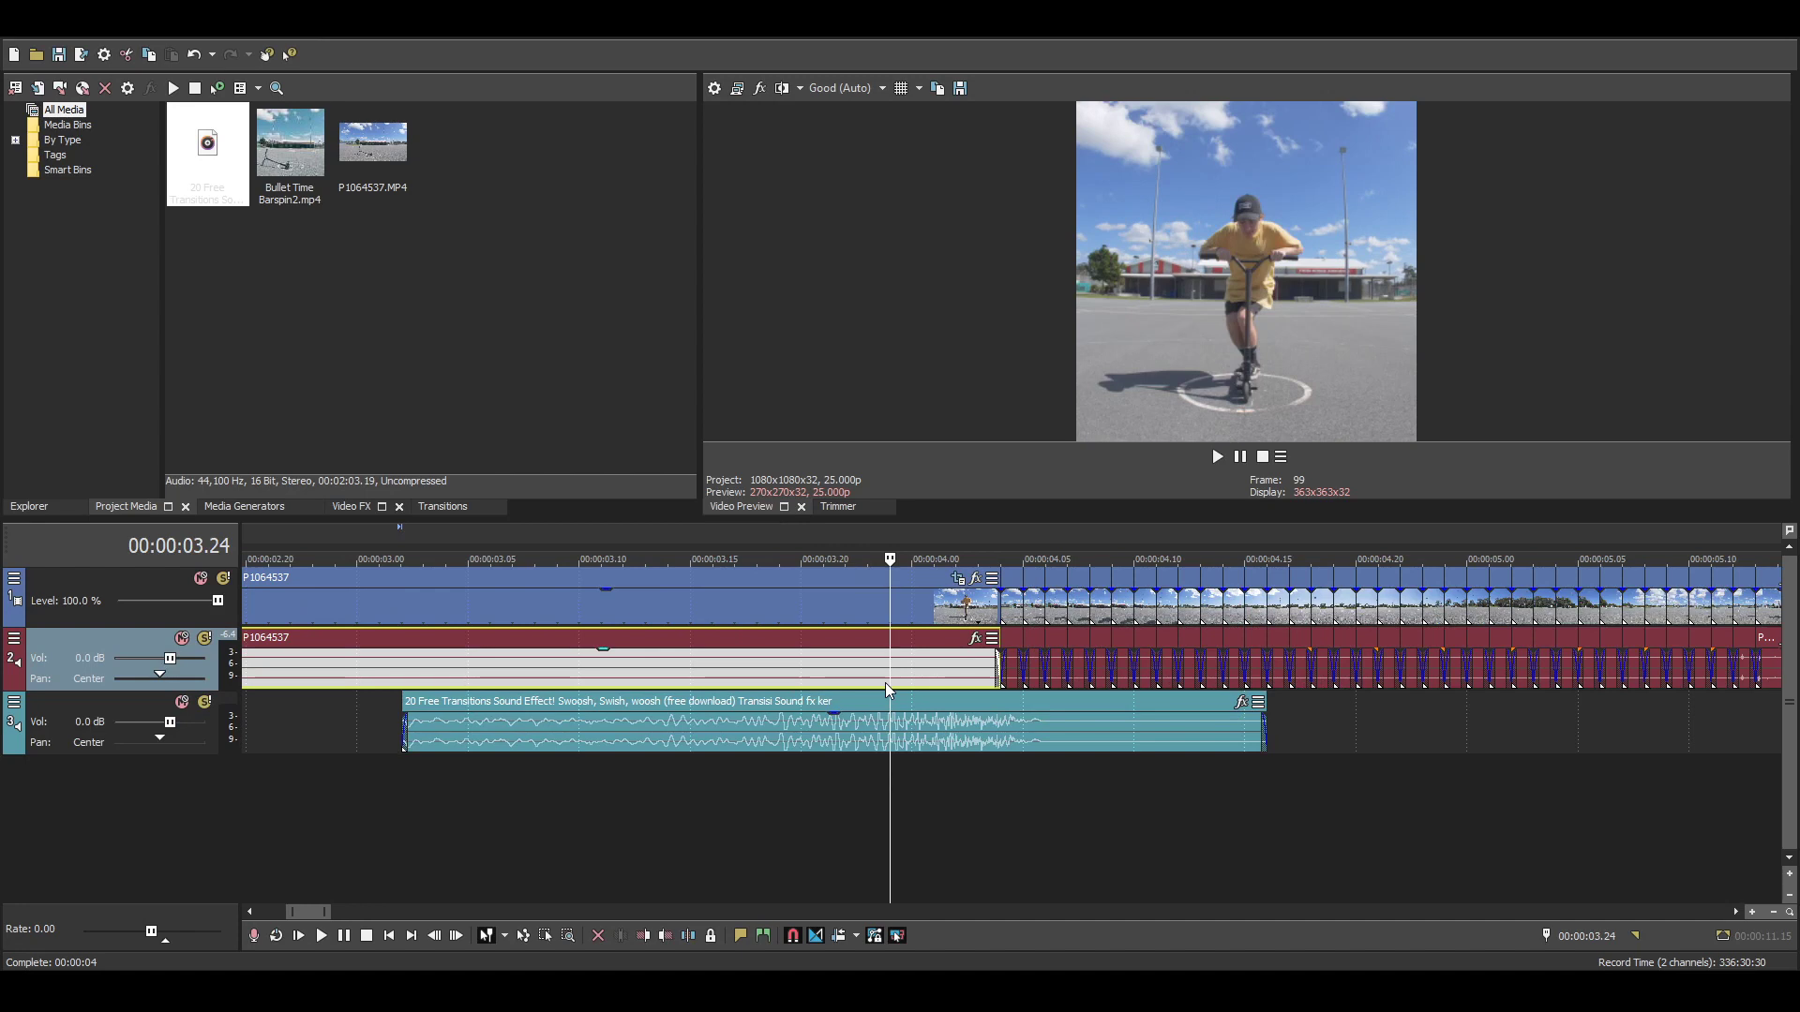
key("space")
key("space")
left_click_drag(931, 732, 947, 727)
key("space")
key("space")
scroll(610, 769, "down", 3)
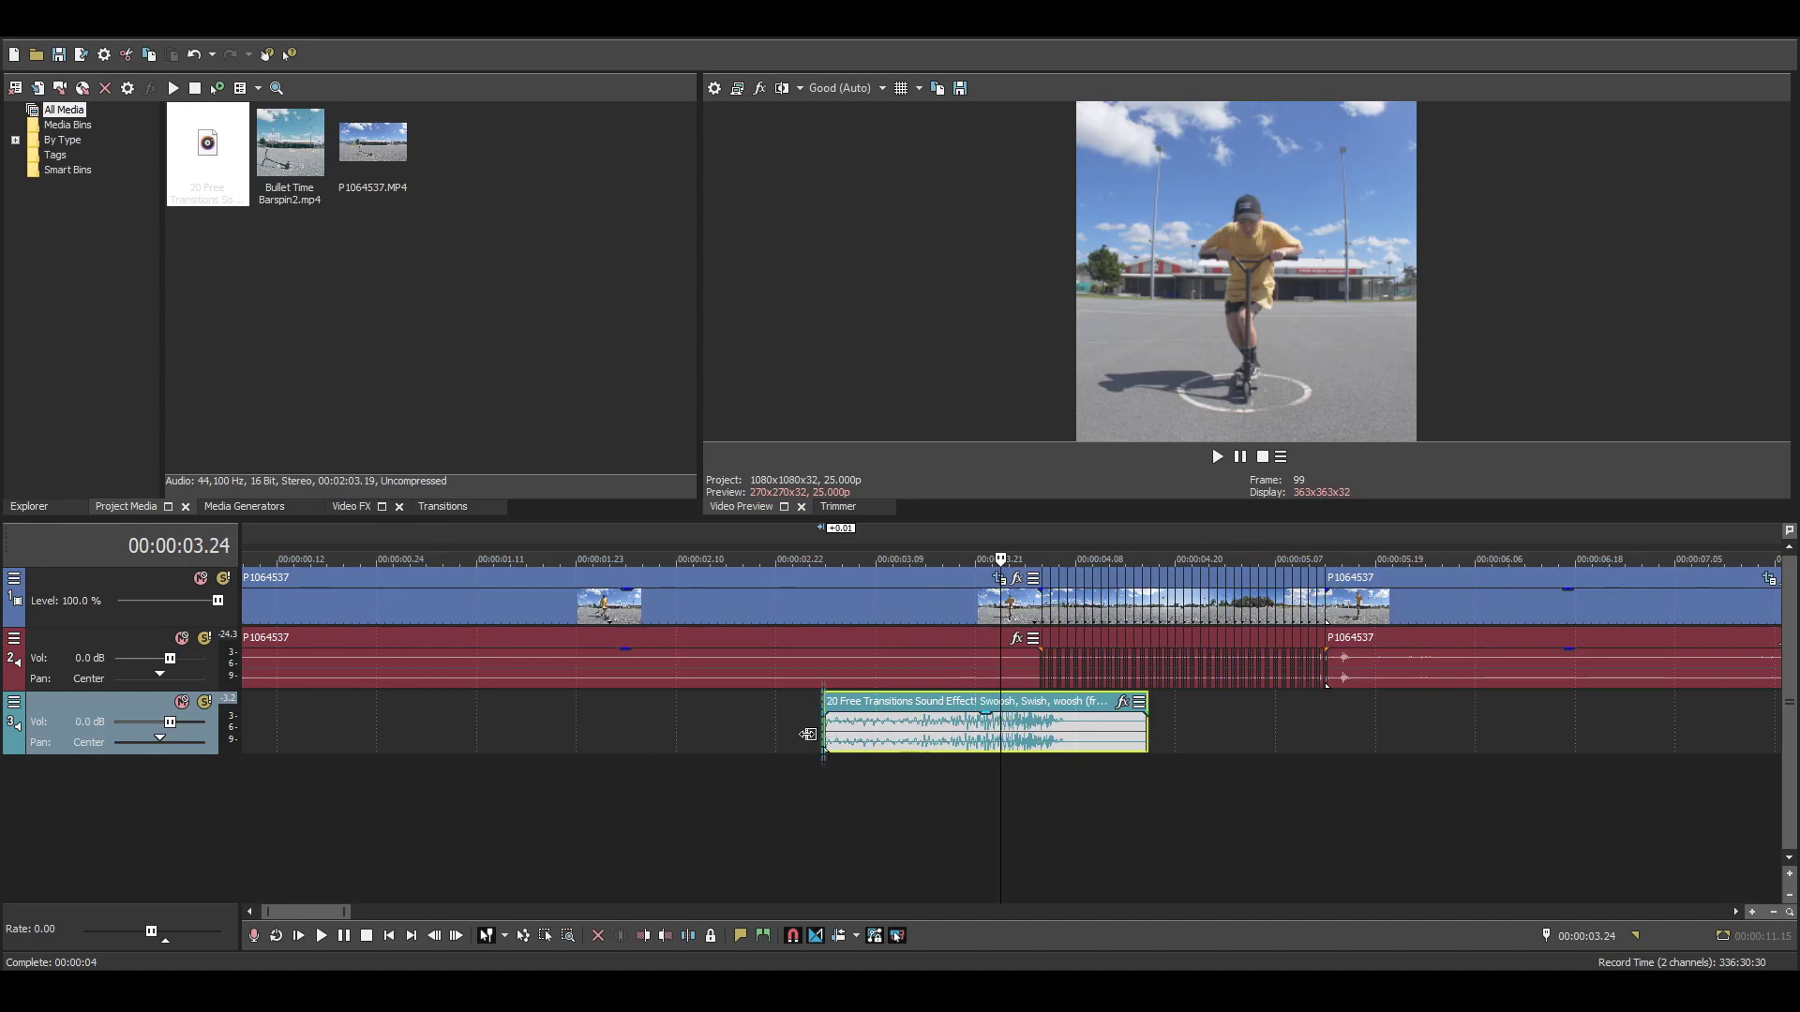
- Extend the swoosh's start back to 00:00:00.00 and give it a fade-in of 3.03 with a slowly rising curve
left_click_drag(823, 730, 7, 702)
scroll(319, 755, "down", 2)
left_click_drag(249, 714, 568, 715)
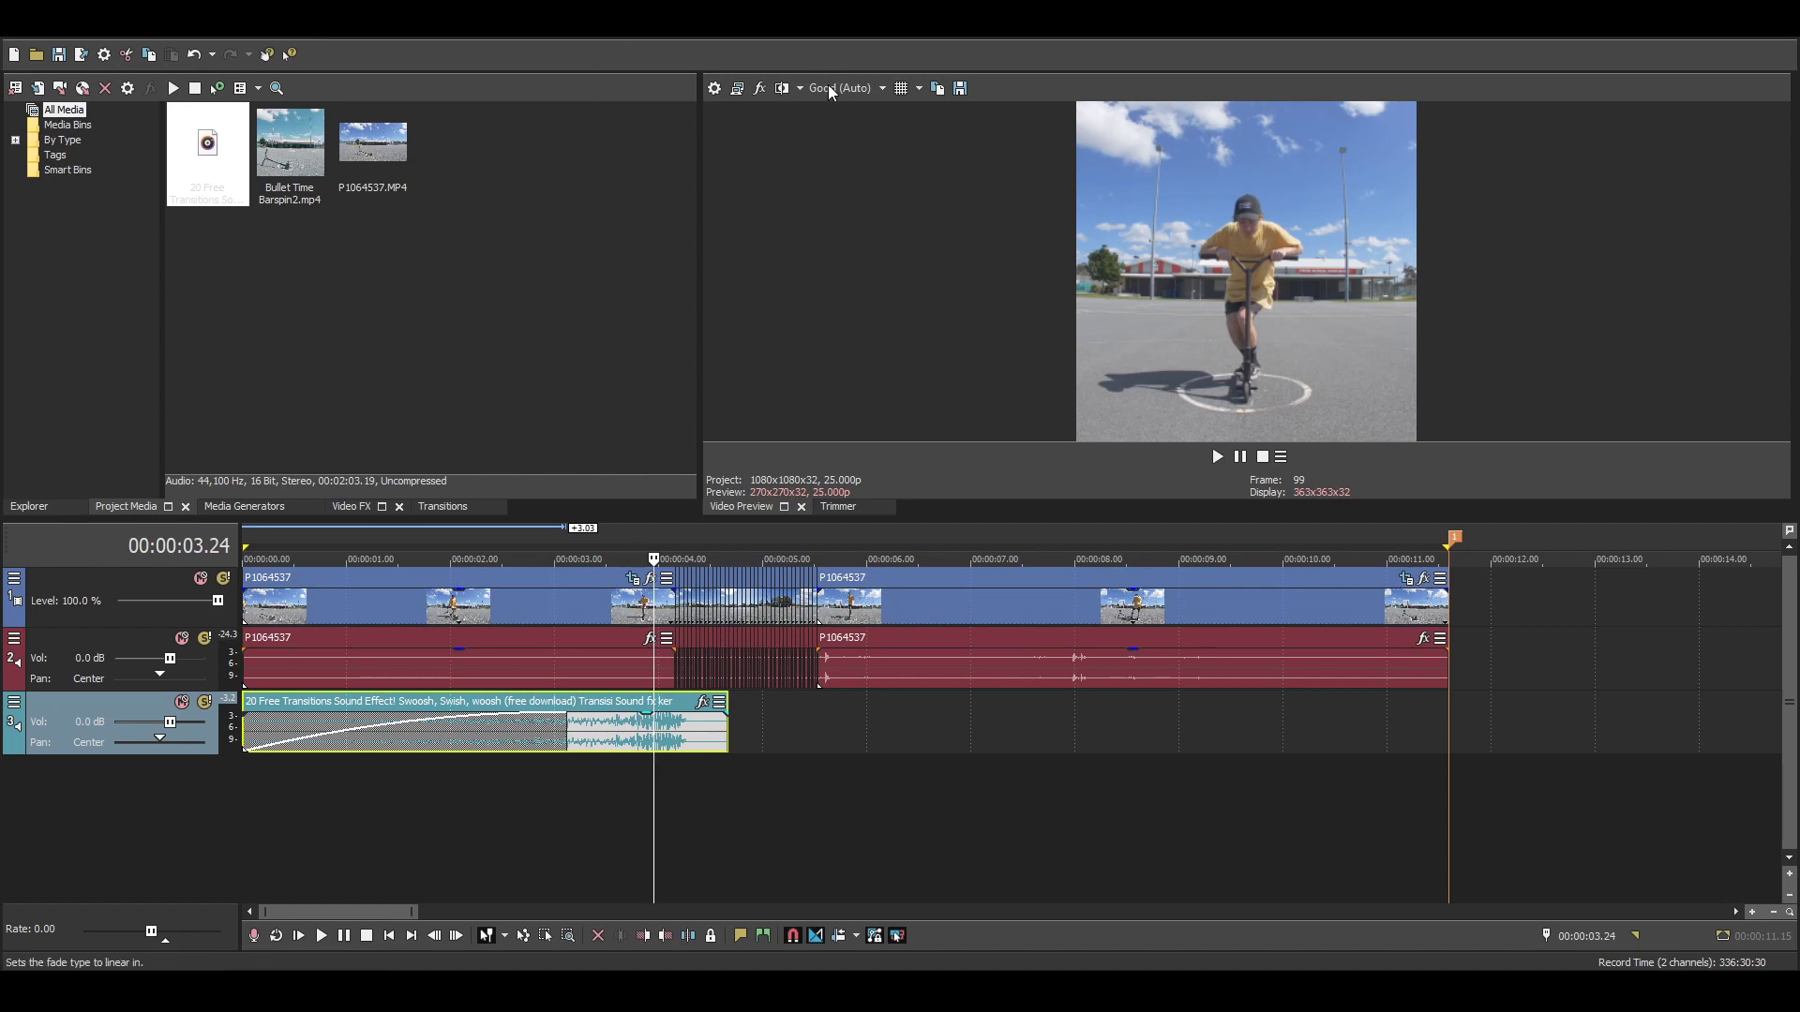
left_click(818, 113)
- Play the edit from the beginning to check the faded-in swoosh through the one-frame sequence
left_click(251, 726)
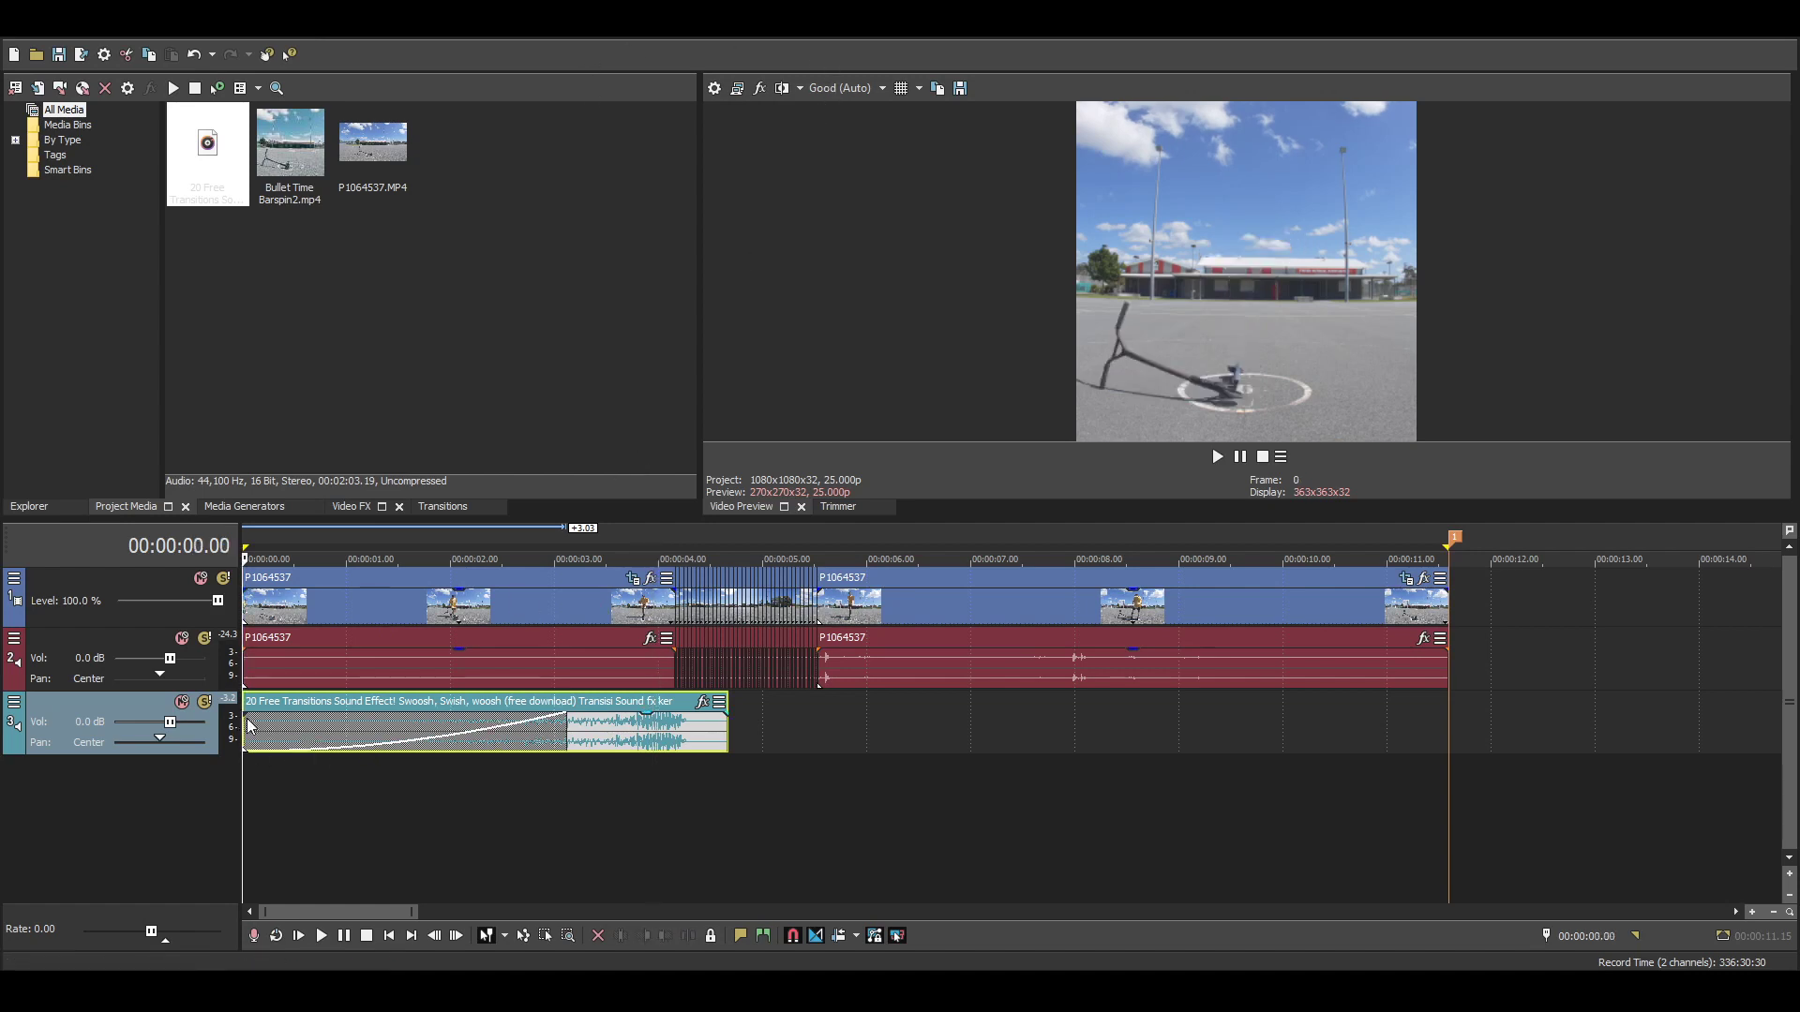
key("space")
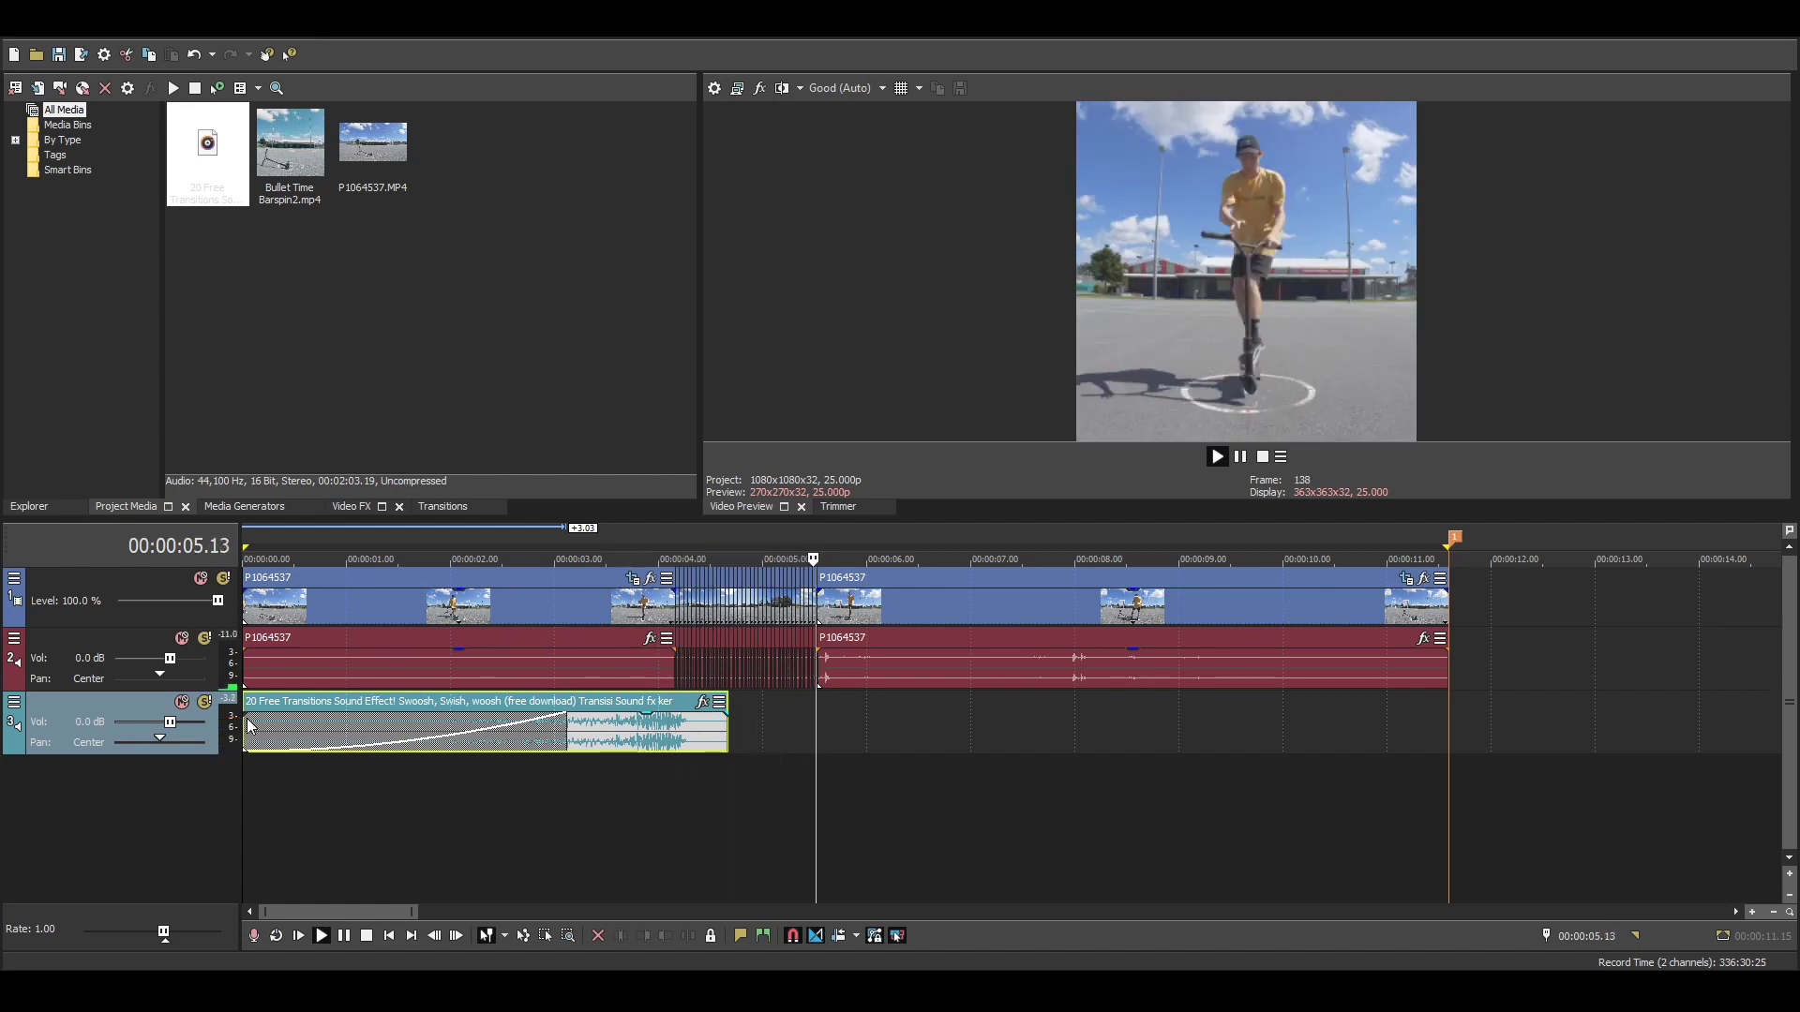
key("space")
- Add another copy of the 20 Free Transitions sound effect file after the edit, starting at about 00:00:15
left_click(793, 727)
scroll(1551, 792, "down", 10)
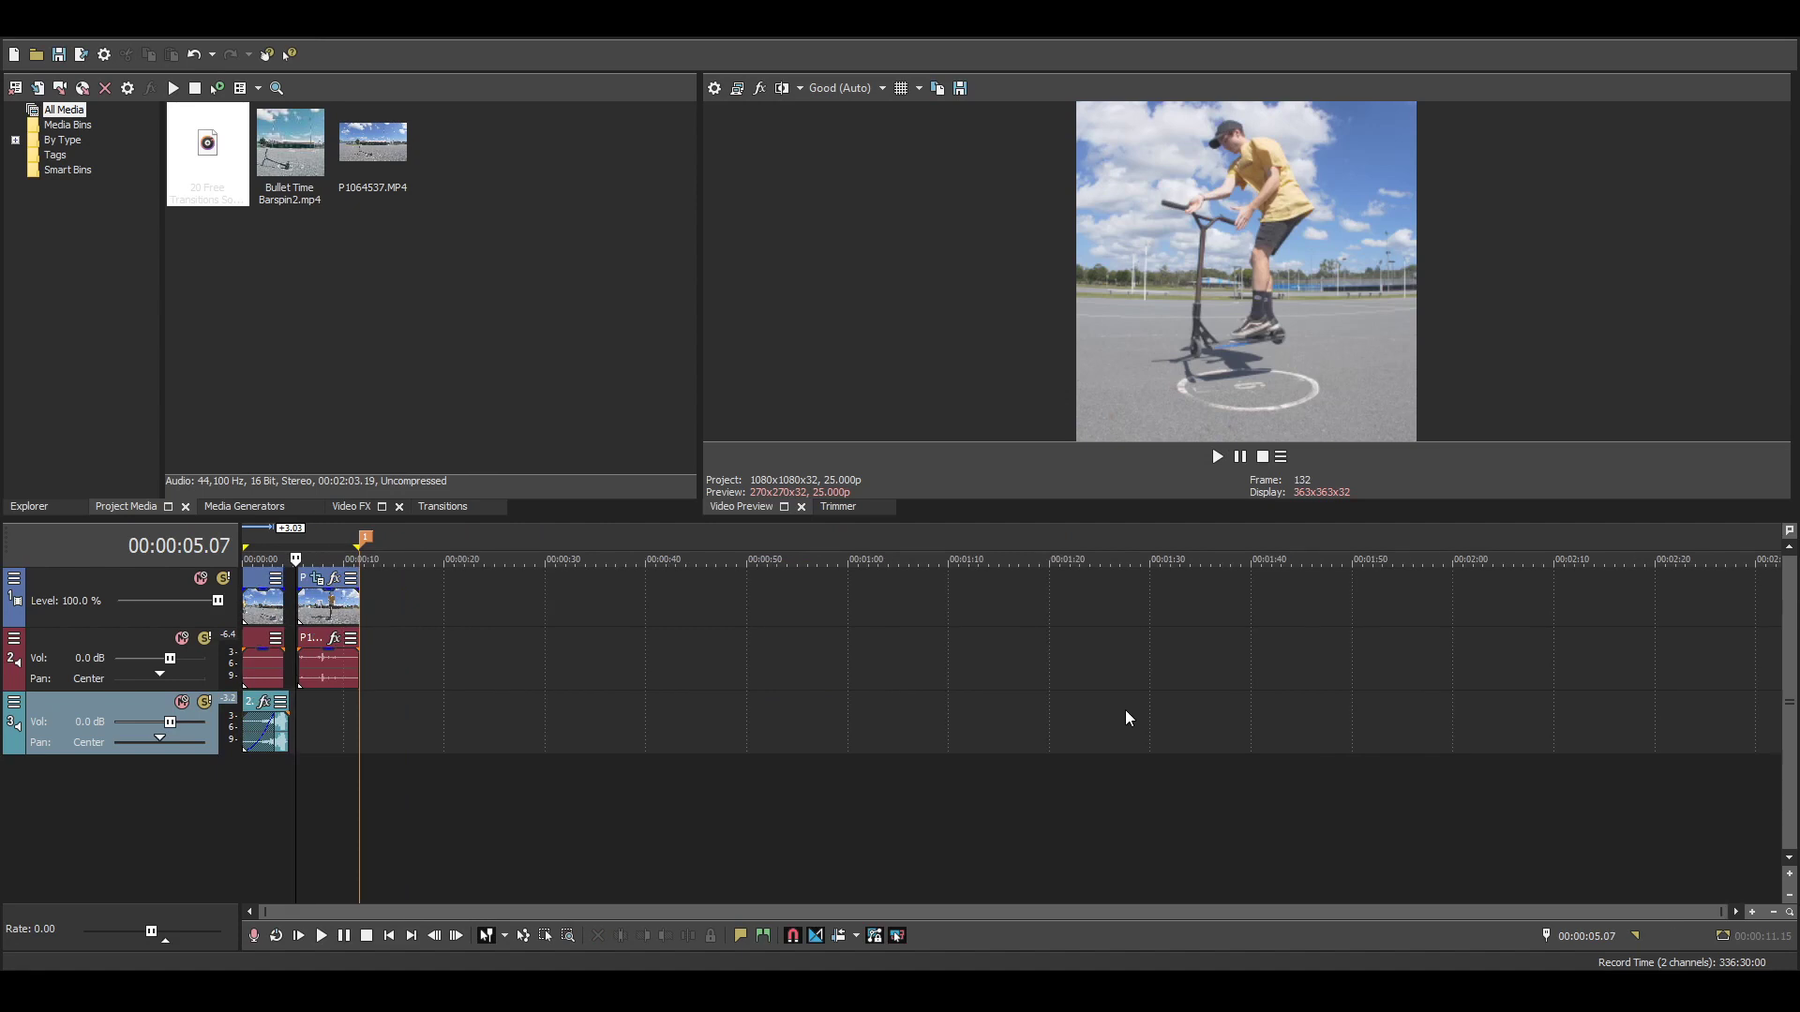
scroll(1124, 711, "up", 8)
left_click_drag(222, 171, 1145, 684)
left_click(1346, 671)
scroll(1346, 671, "down", 3)
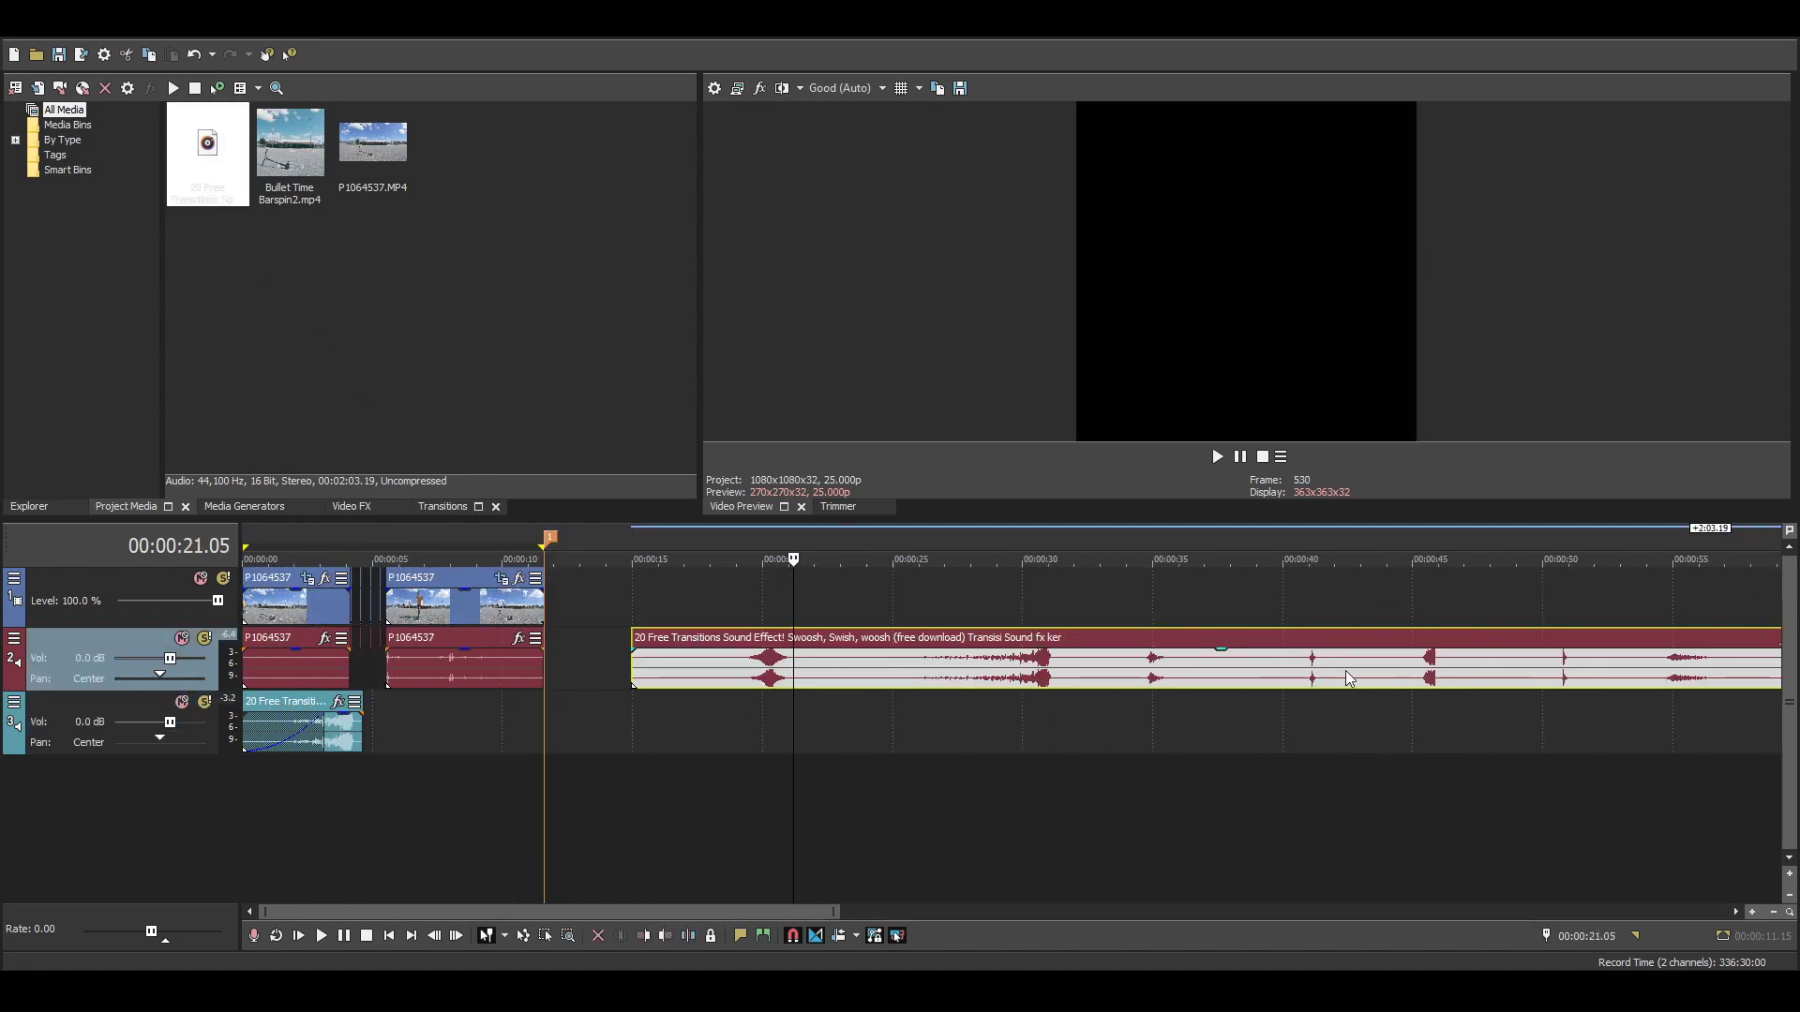
- Audition the sounds in the long sound effect clip and cut out the swoosh at about 00:00:45
left_click(1144, 682)
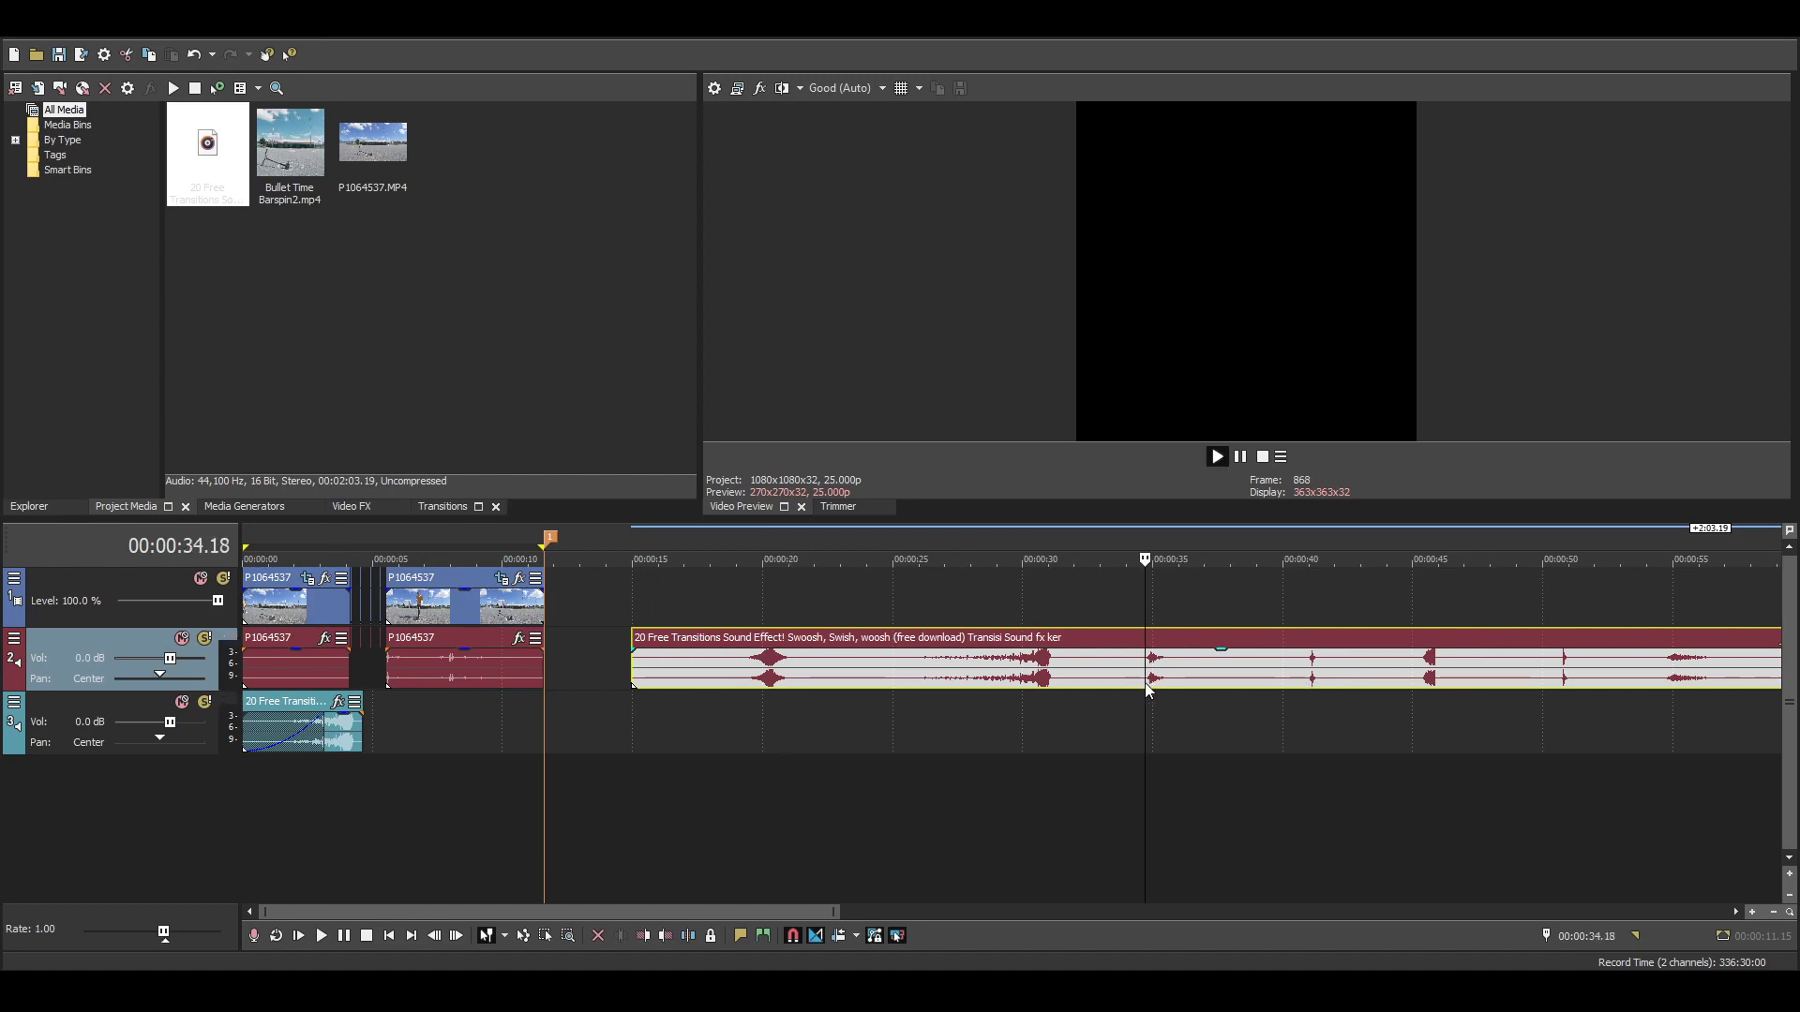
left_click(1310, 683)
key("space")
key("space")
left_click(1416, 681)
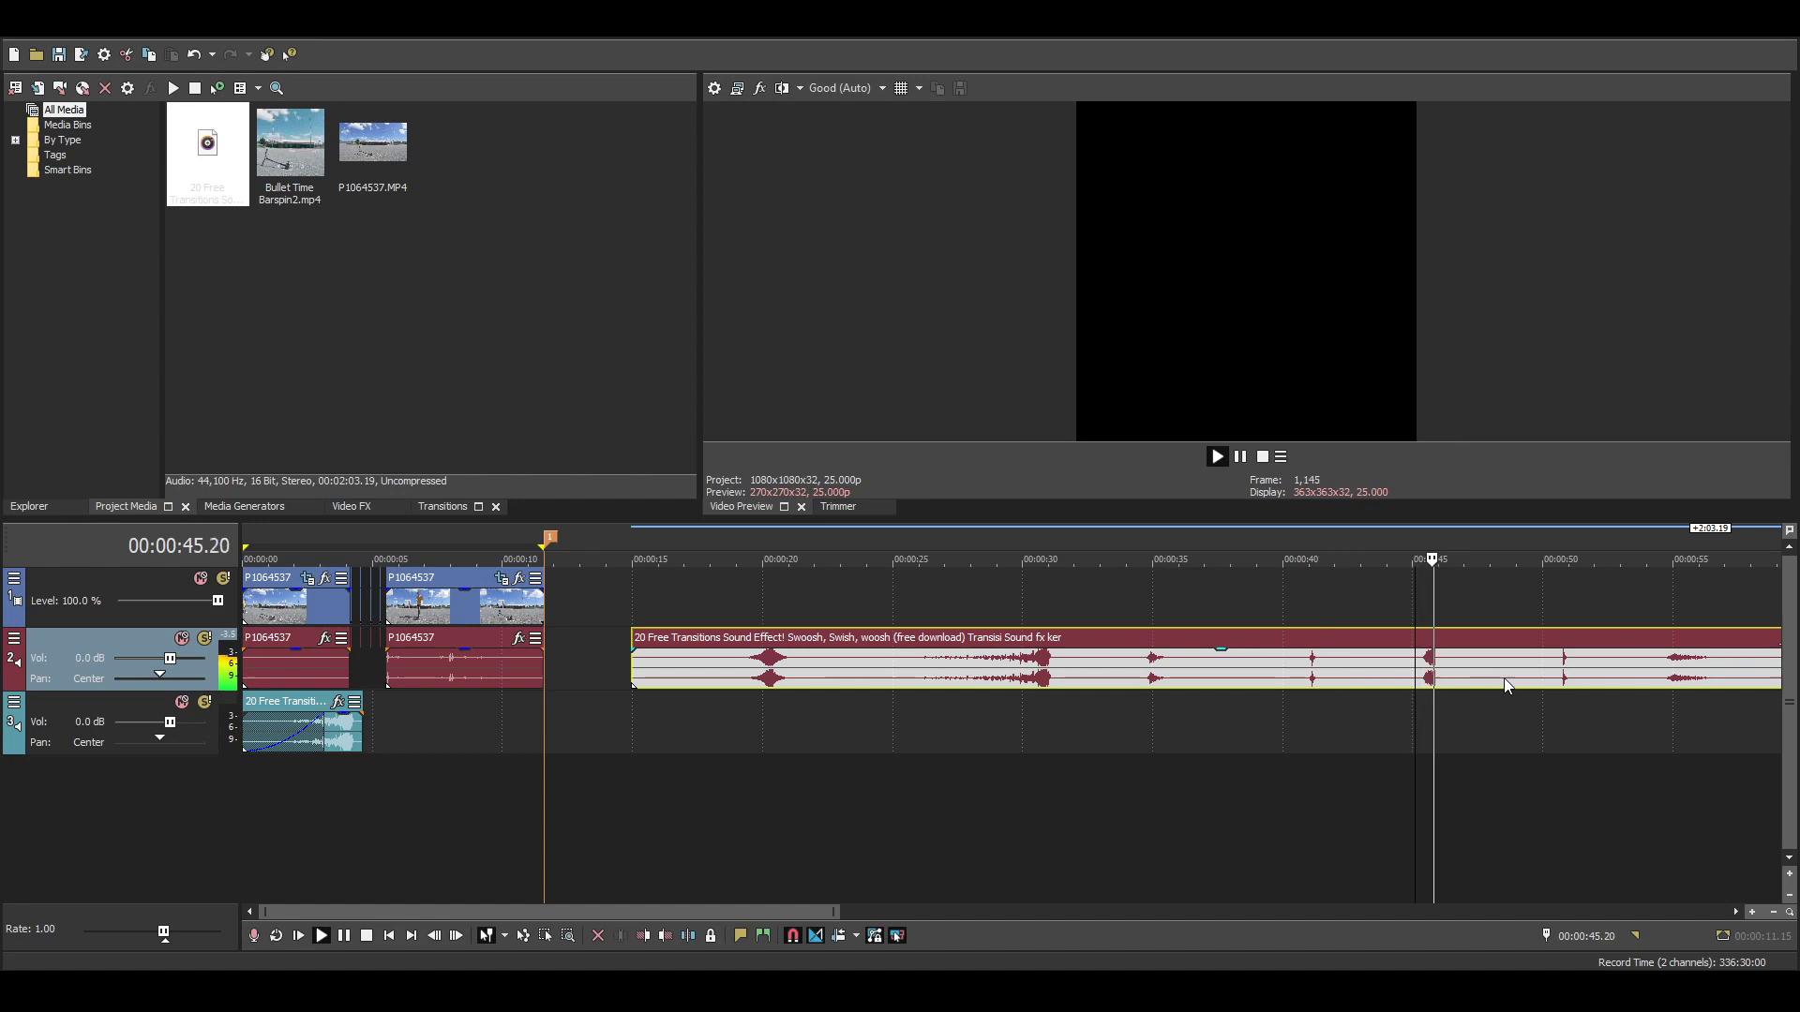
key("s")
left_click(1447, 675)
key("s")
- Move the cut-out swoosh to the third track so its sound ends with the one-frame sequence at about 00:00:05.13
left_click_drag(1430, 676, 387, 733)
left_click(384, 733)
scroll(601, 748, "up", 8)
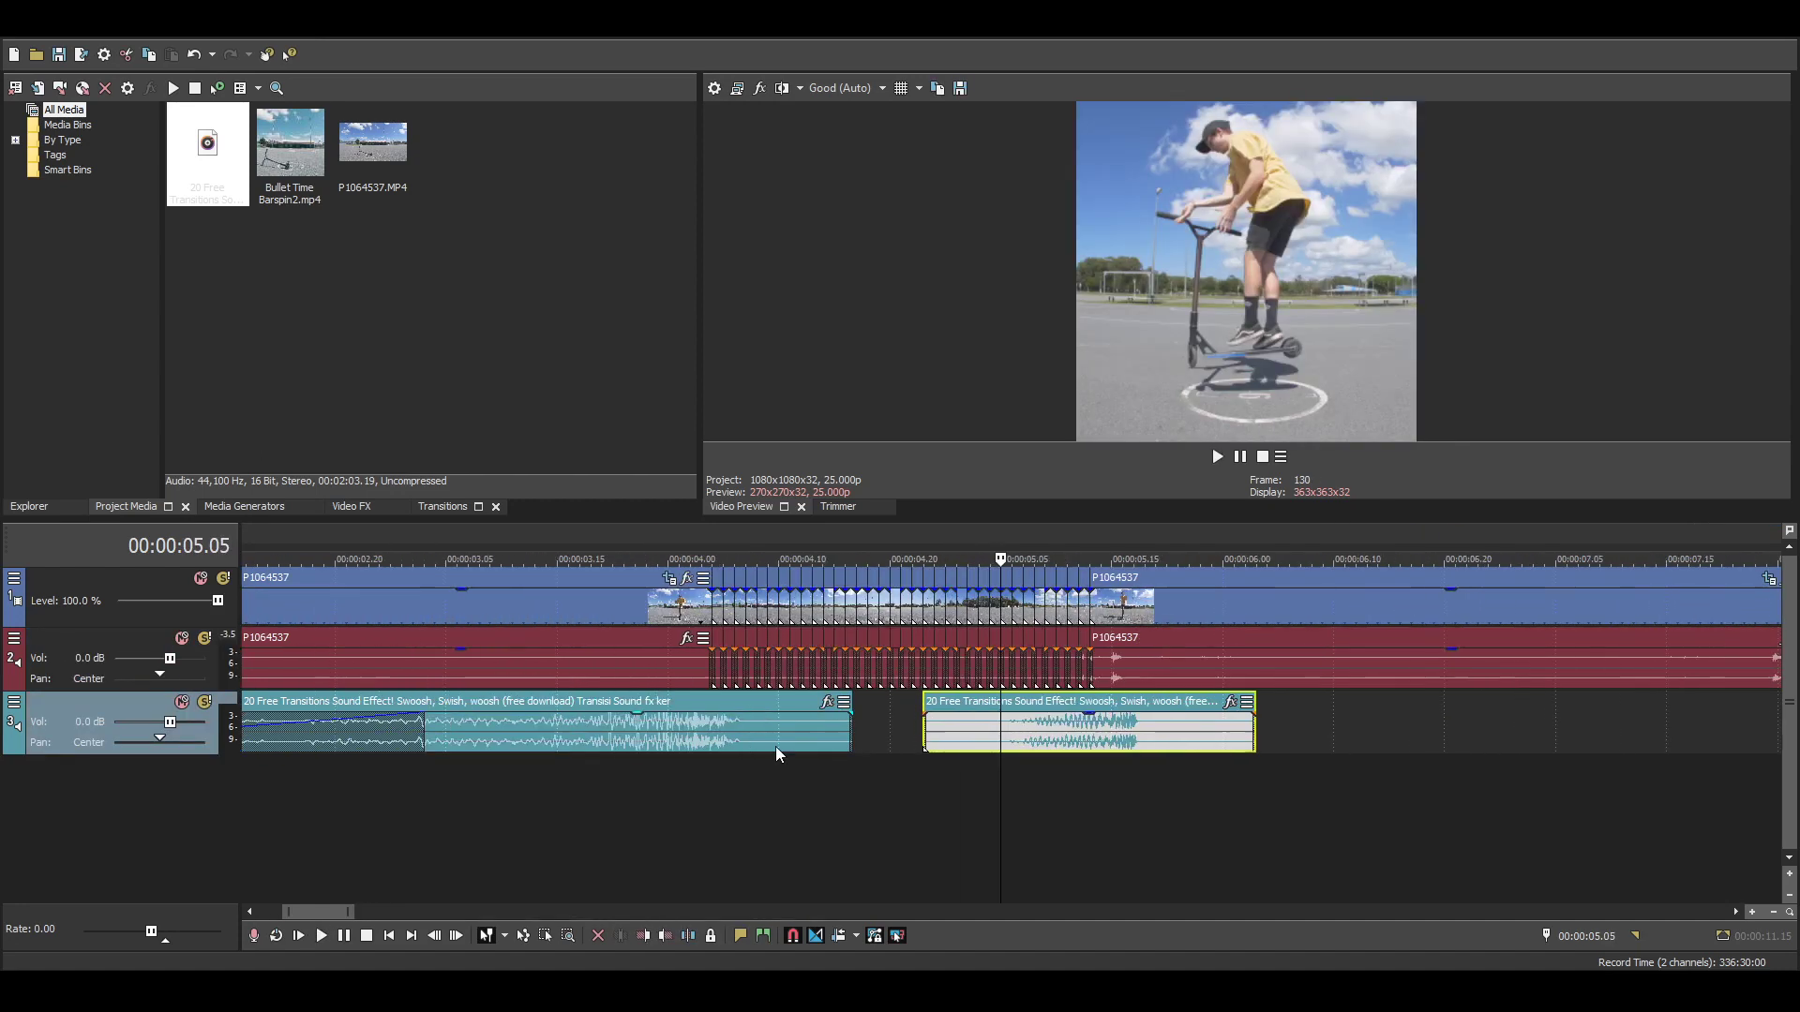
left_click_drag(1200, 733, 1137, 732)
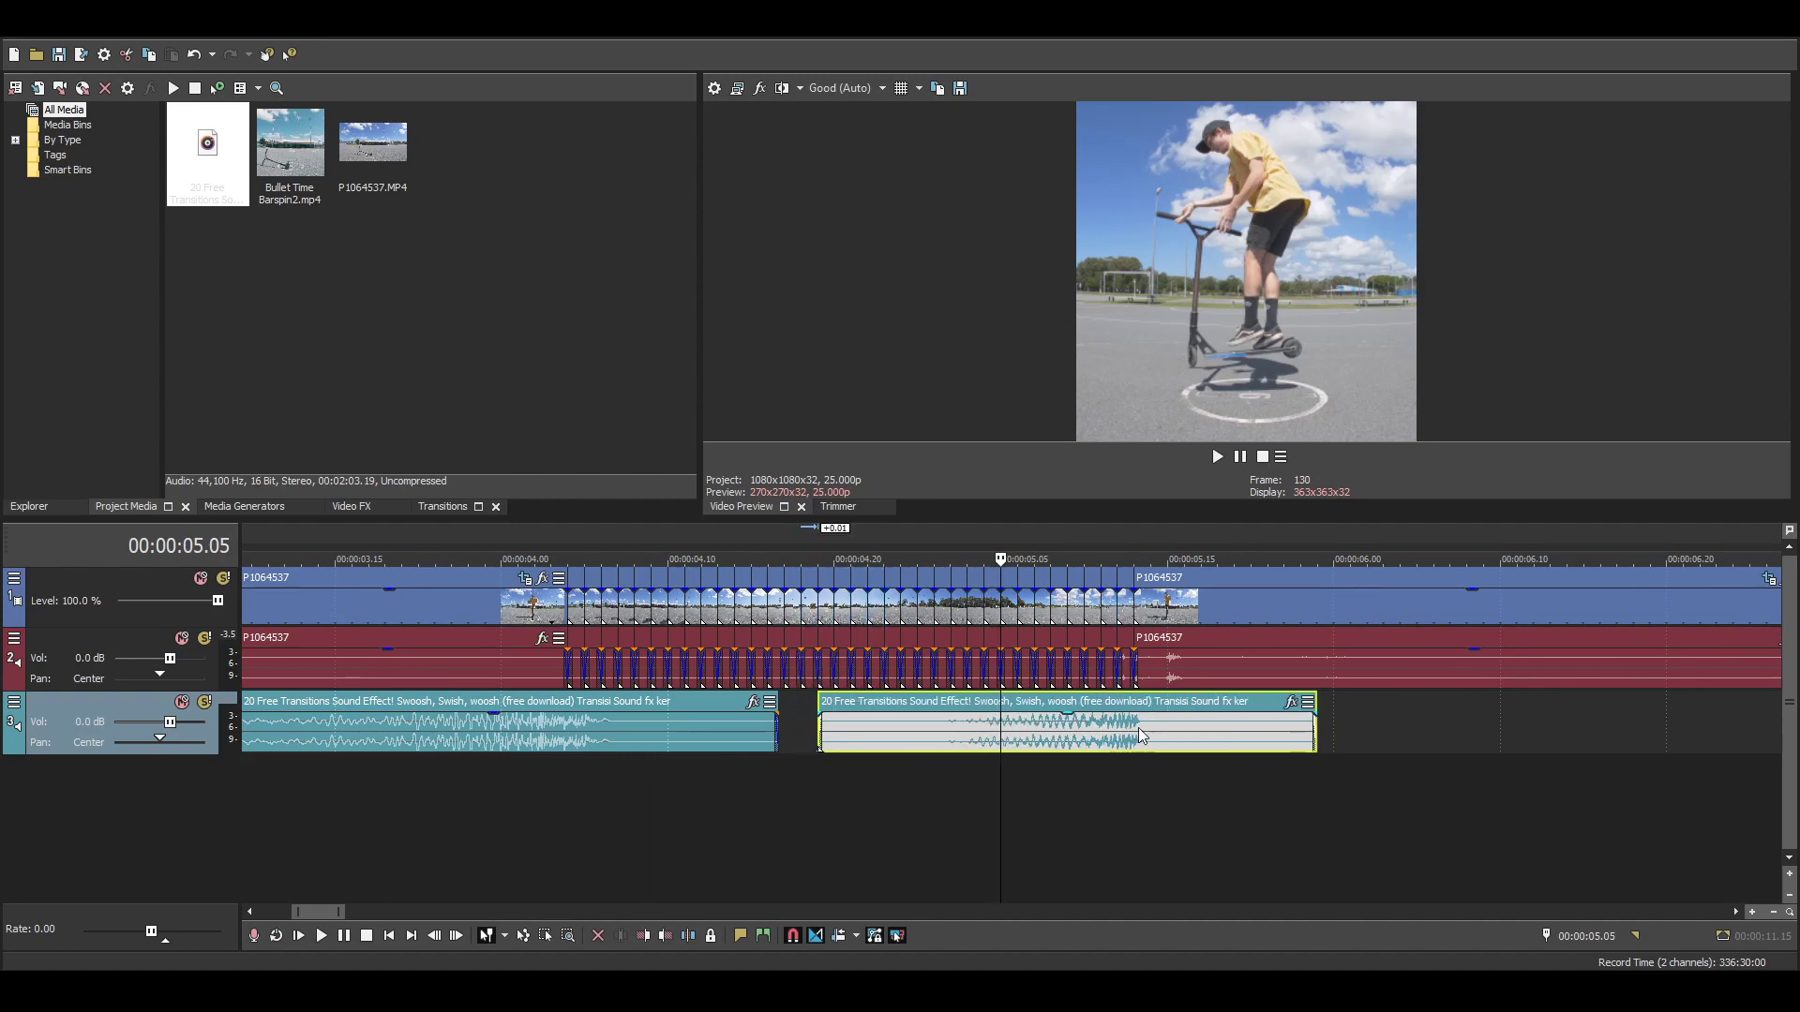
left_click(1138, 728)
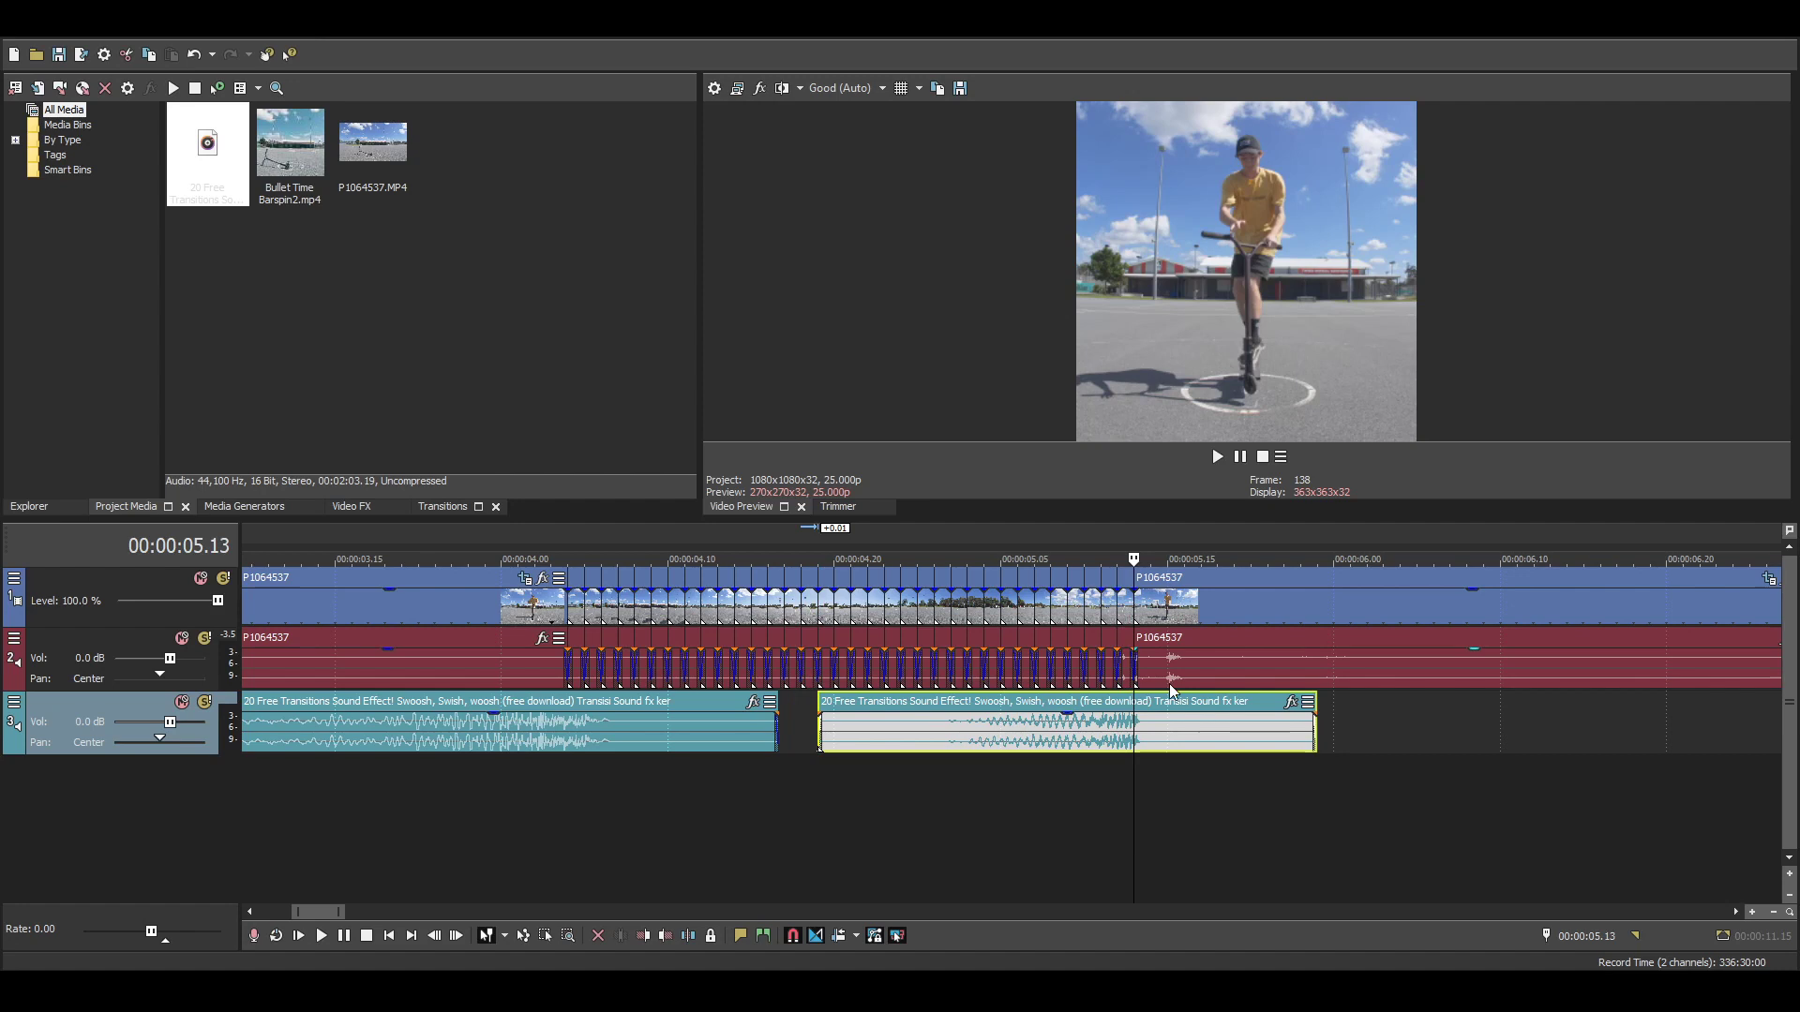
- Give the second swoosh a slowly rising fade-in ending at about 00:00:05.05, and play it from 00:00:04.00
left_click_drag(816, 713, 1001, 714)
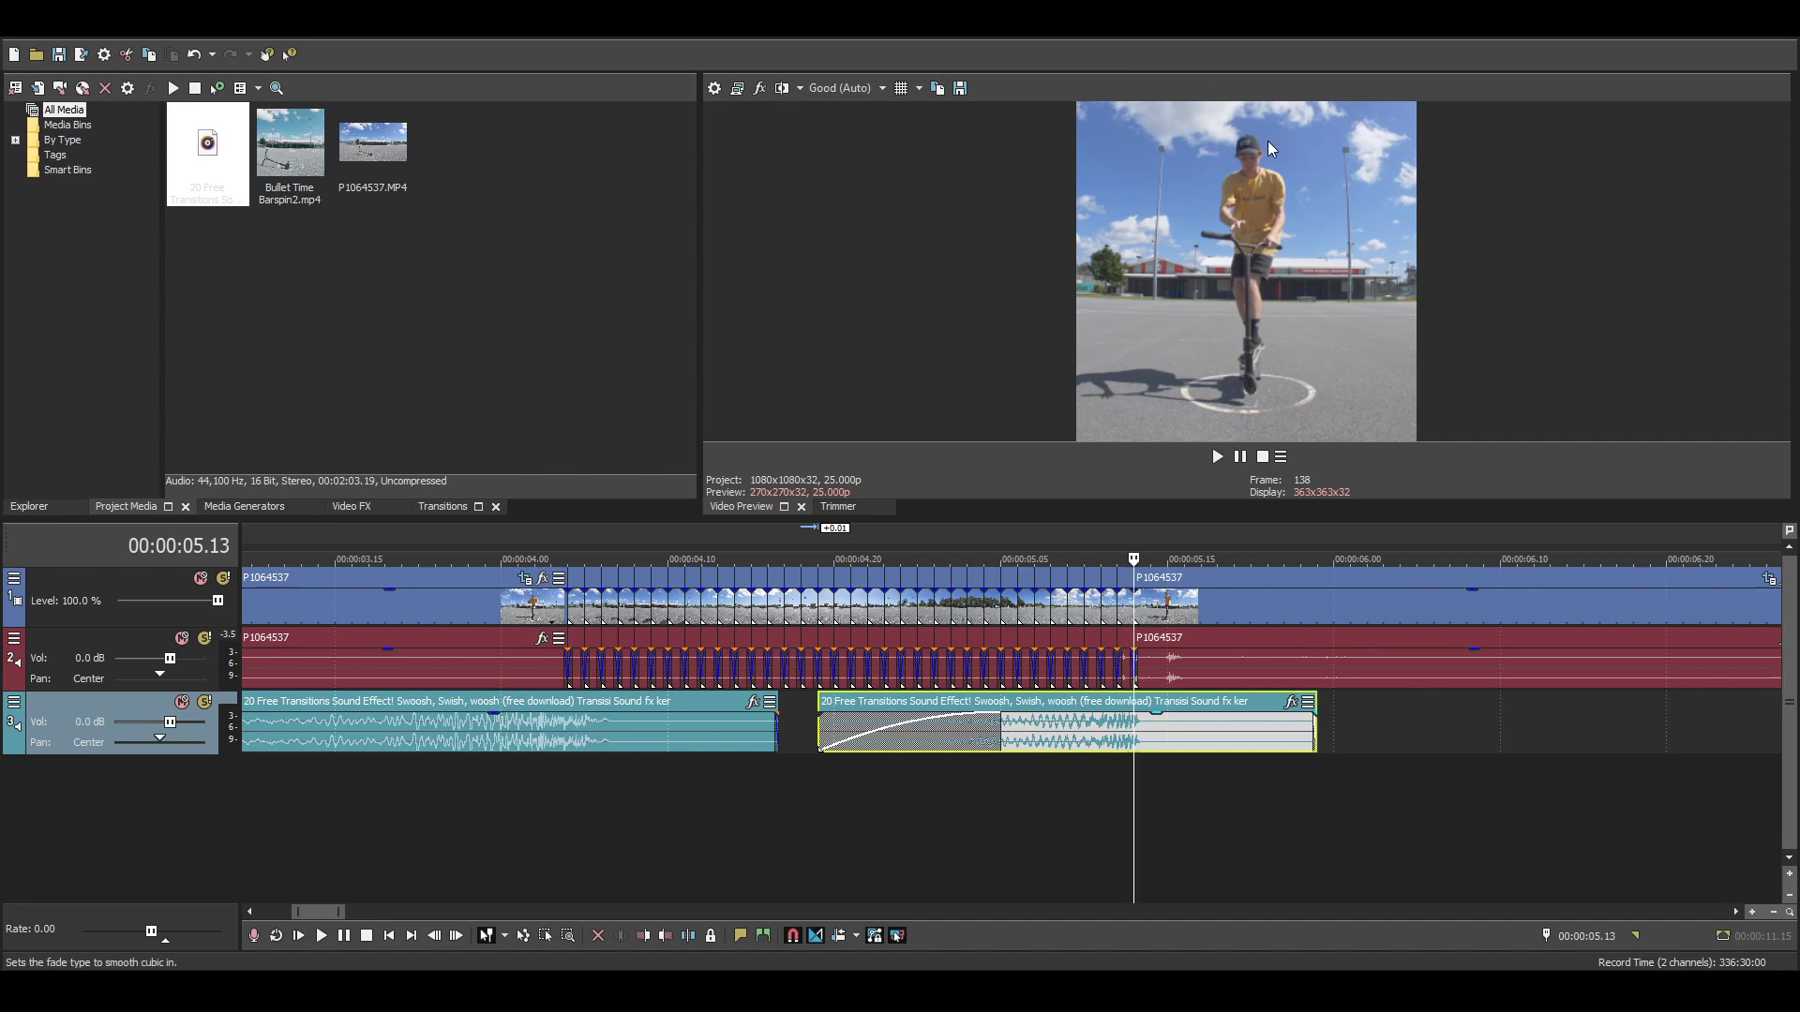
left_click(492, 802)
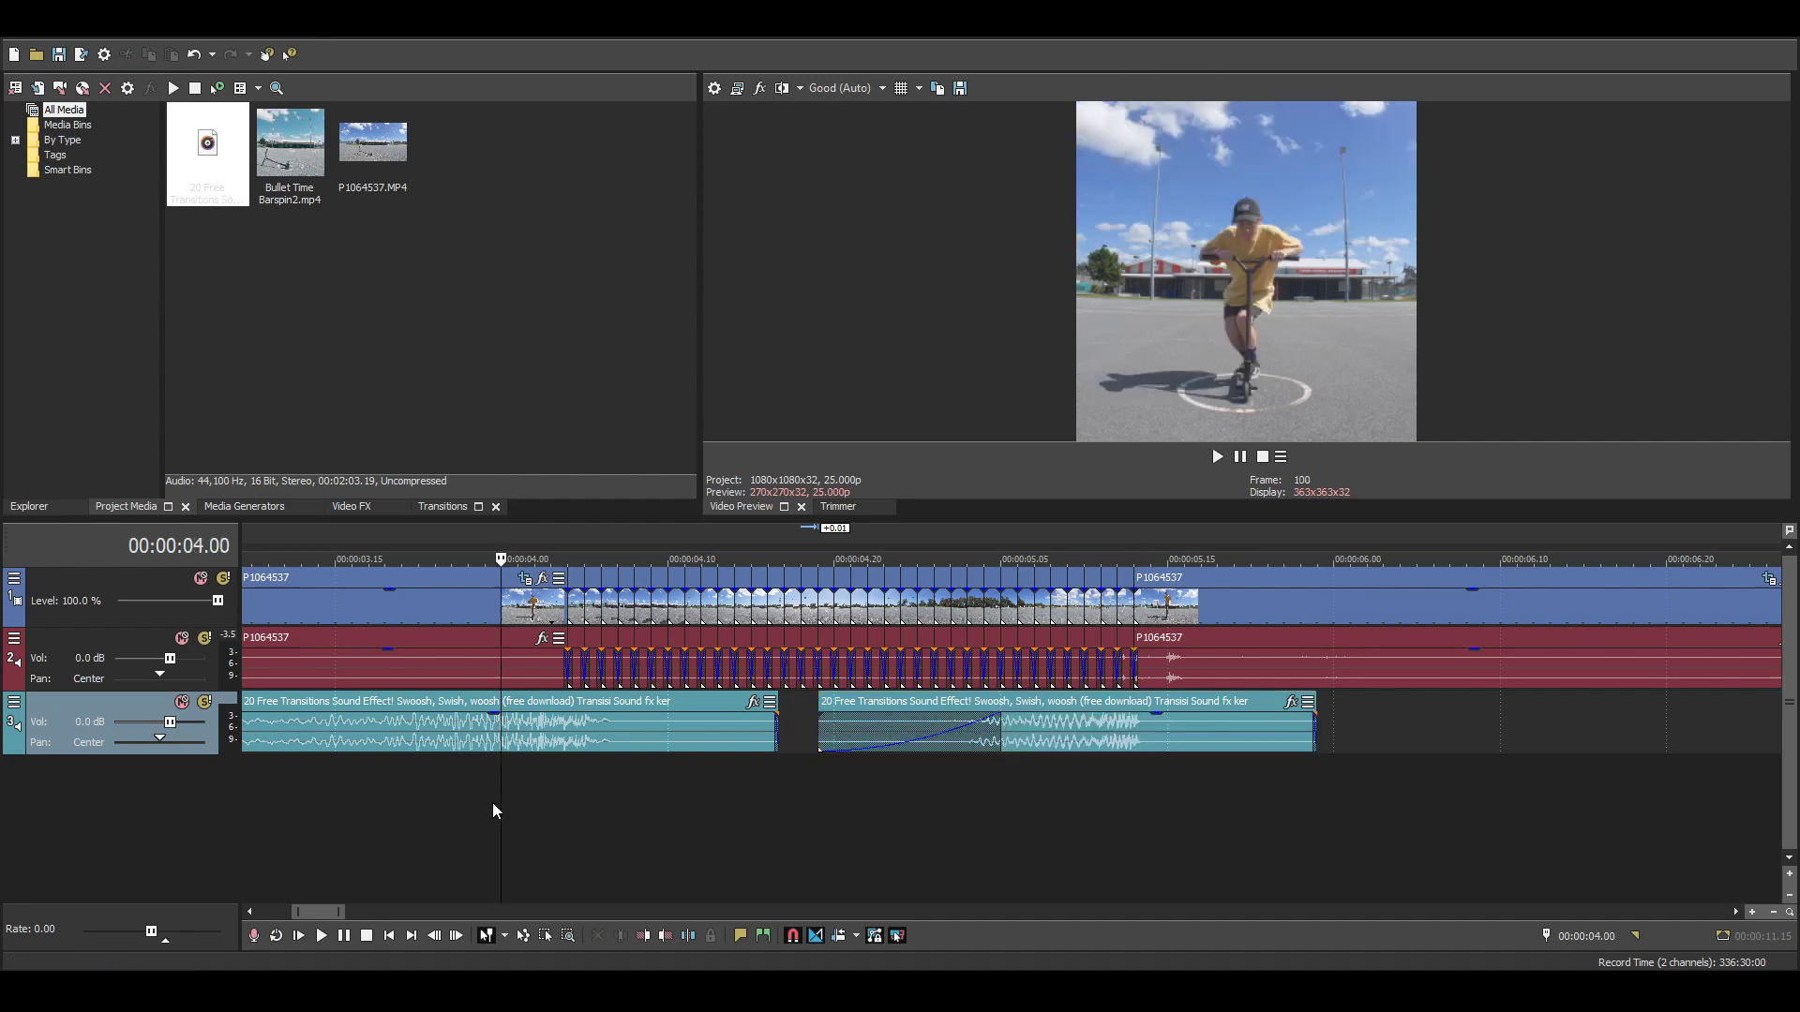
key("space")
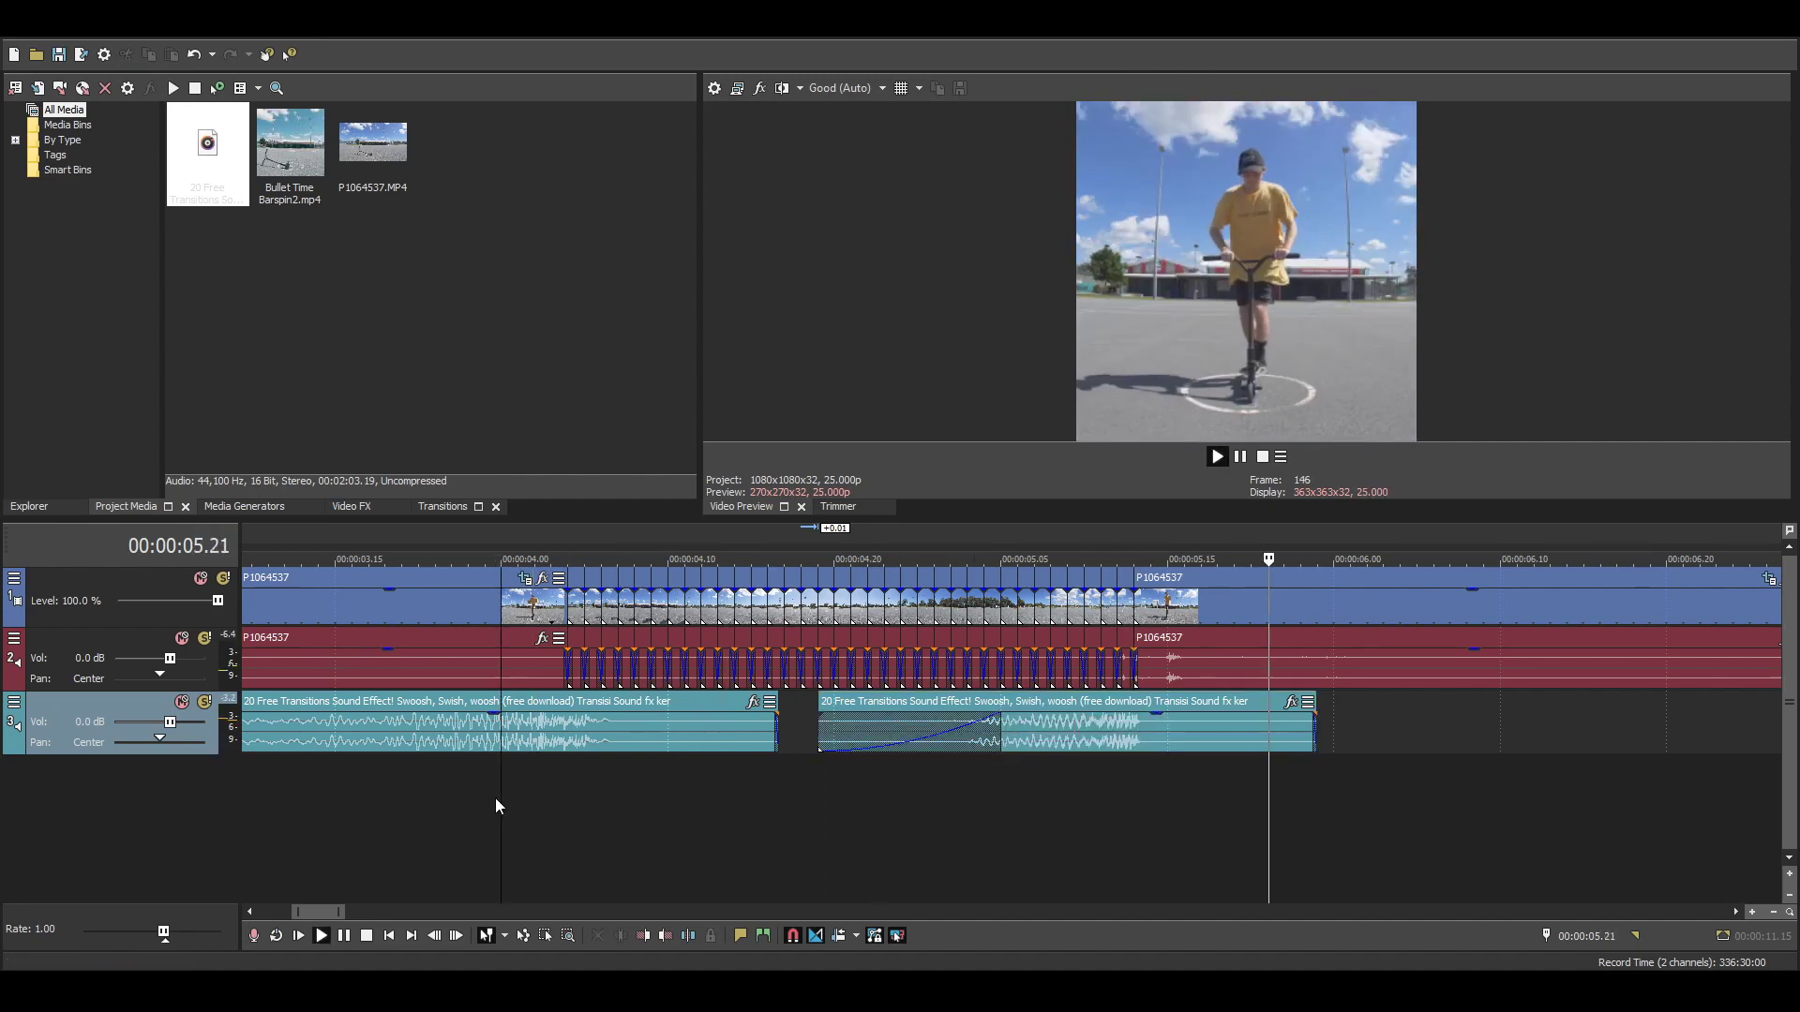
key("space")
- Shift the second swoosh later so its sound ends on the landing noise at 00:00:05.15
left_click_drag(1143, 739, 1168, 718)
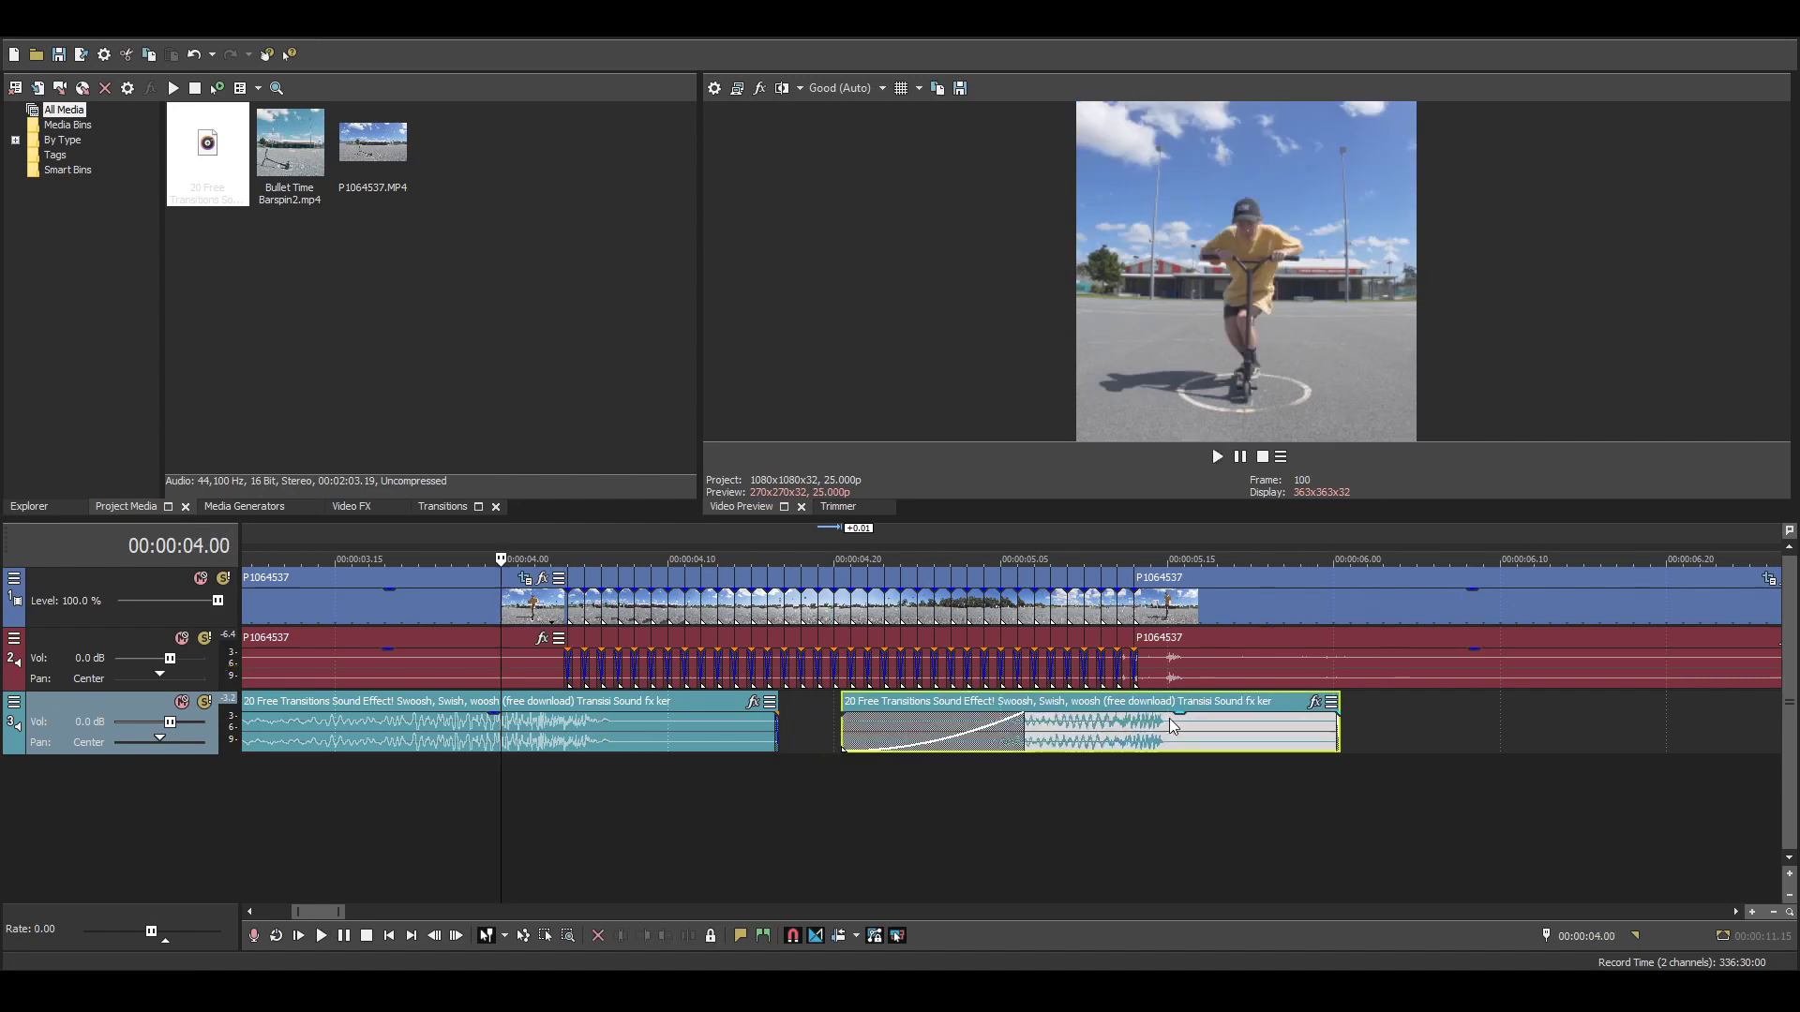
left_click(1167, 675)
scroll(1167, 675, "up", 1)
scroll(1167, 674, "up", 2)
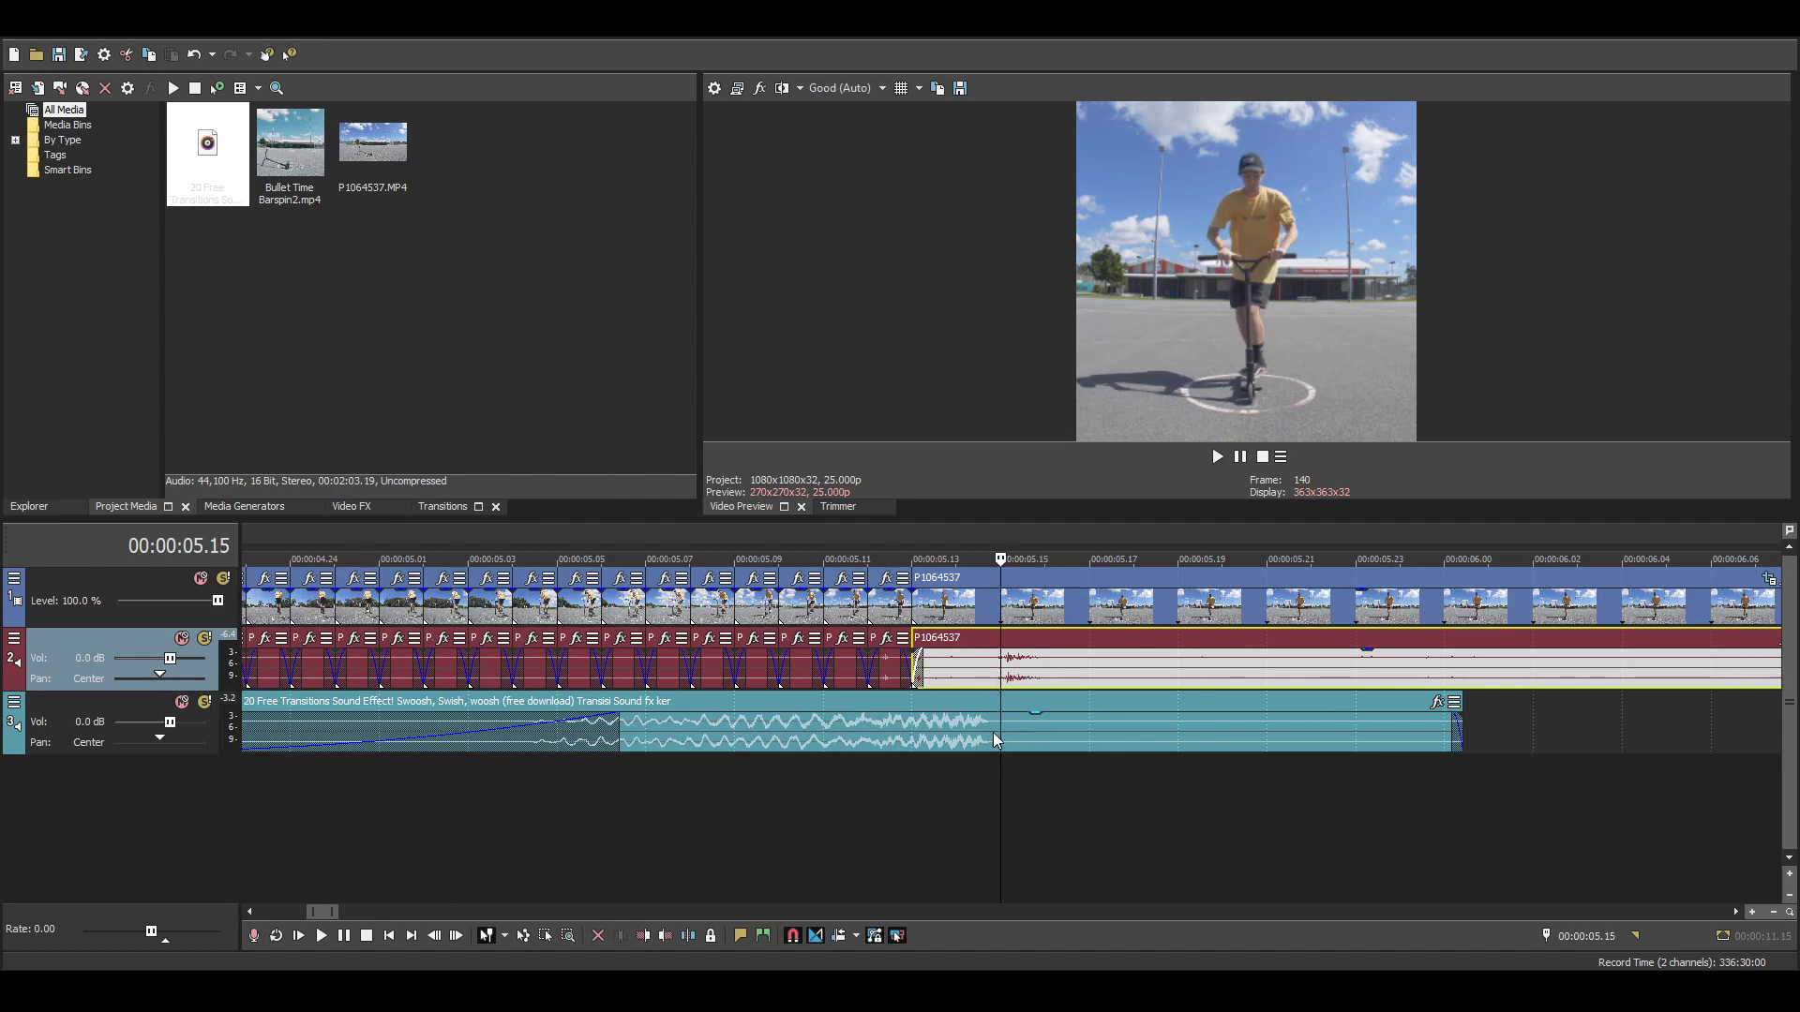
left_click_drag(992, 733, 1005, 728)
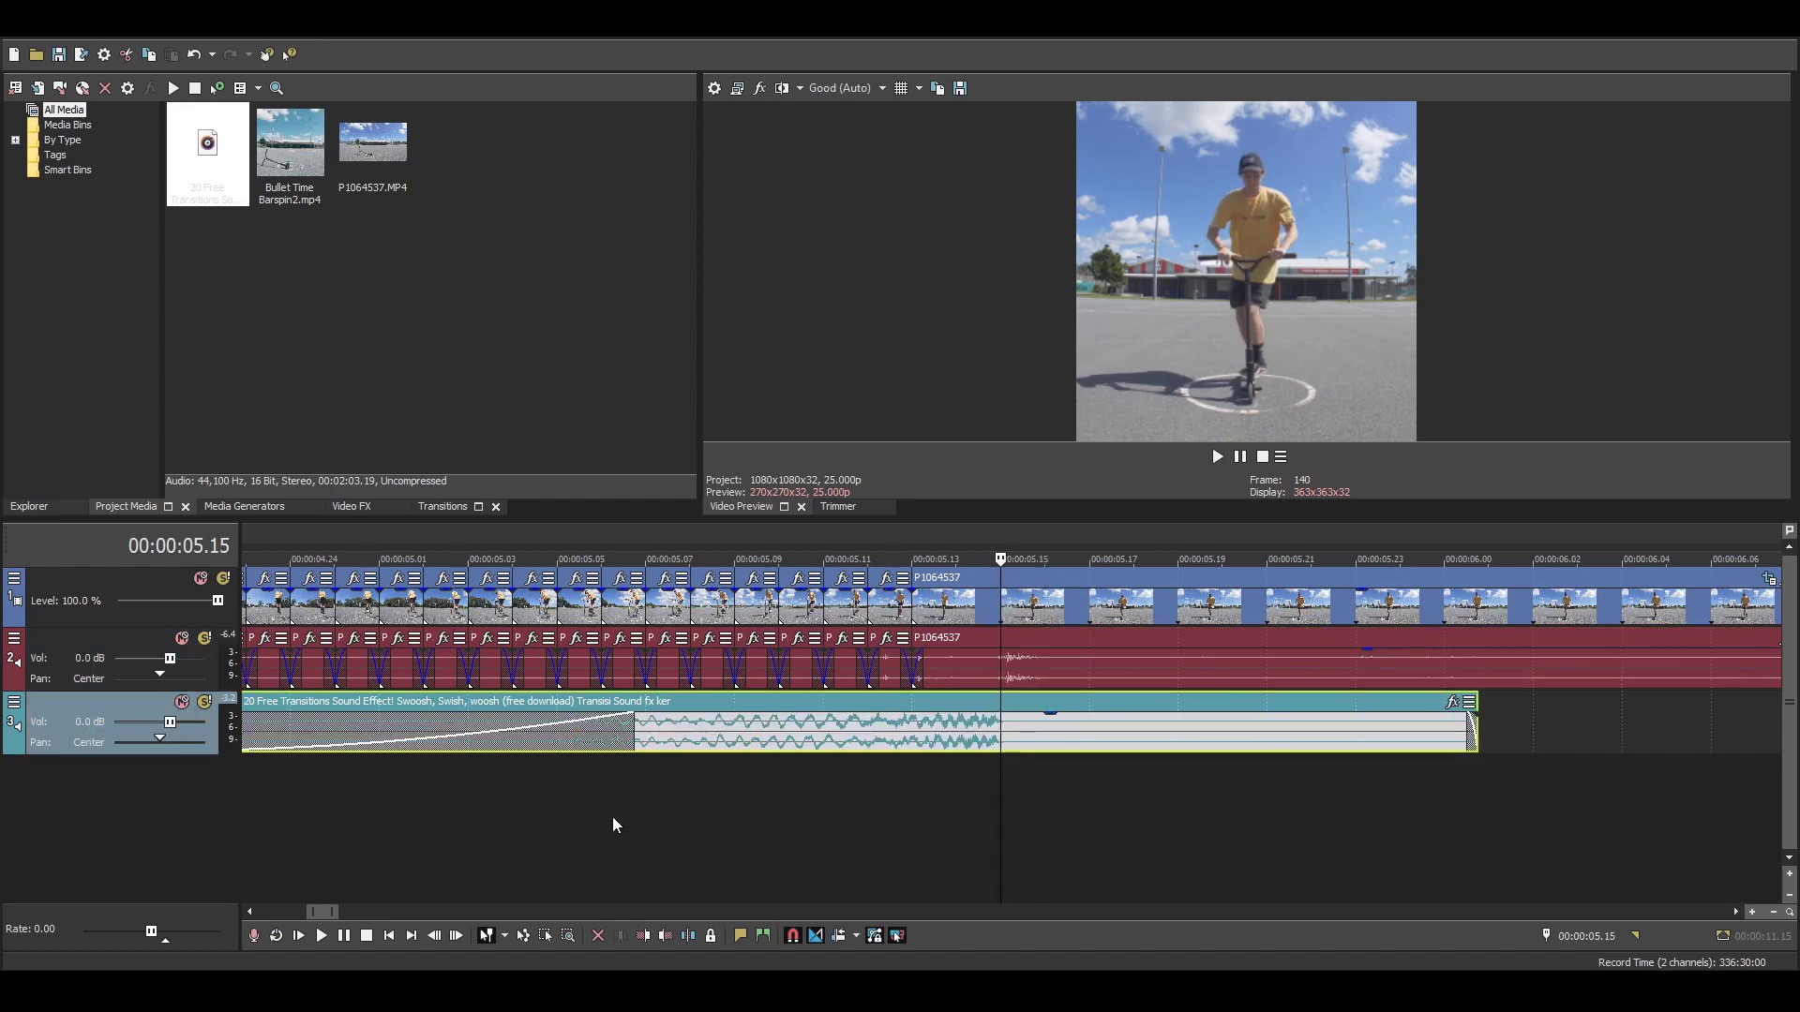
- Play the end of the one-frame sequence to check the shifted swoosh against the landing
scroll(606, 825, "down", 2)
left_click(707, 788)
key("space")
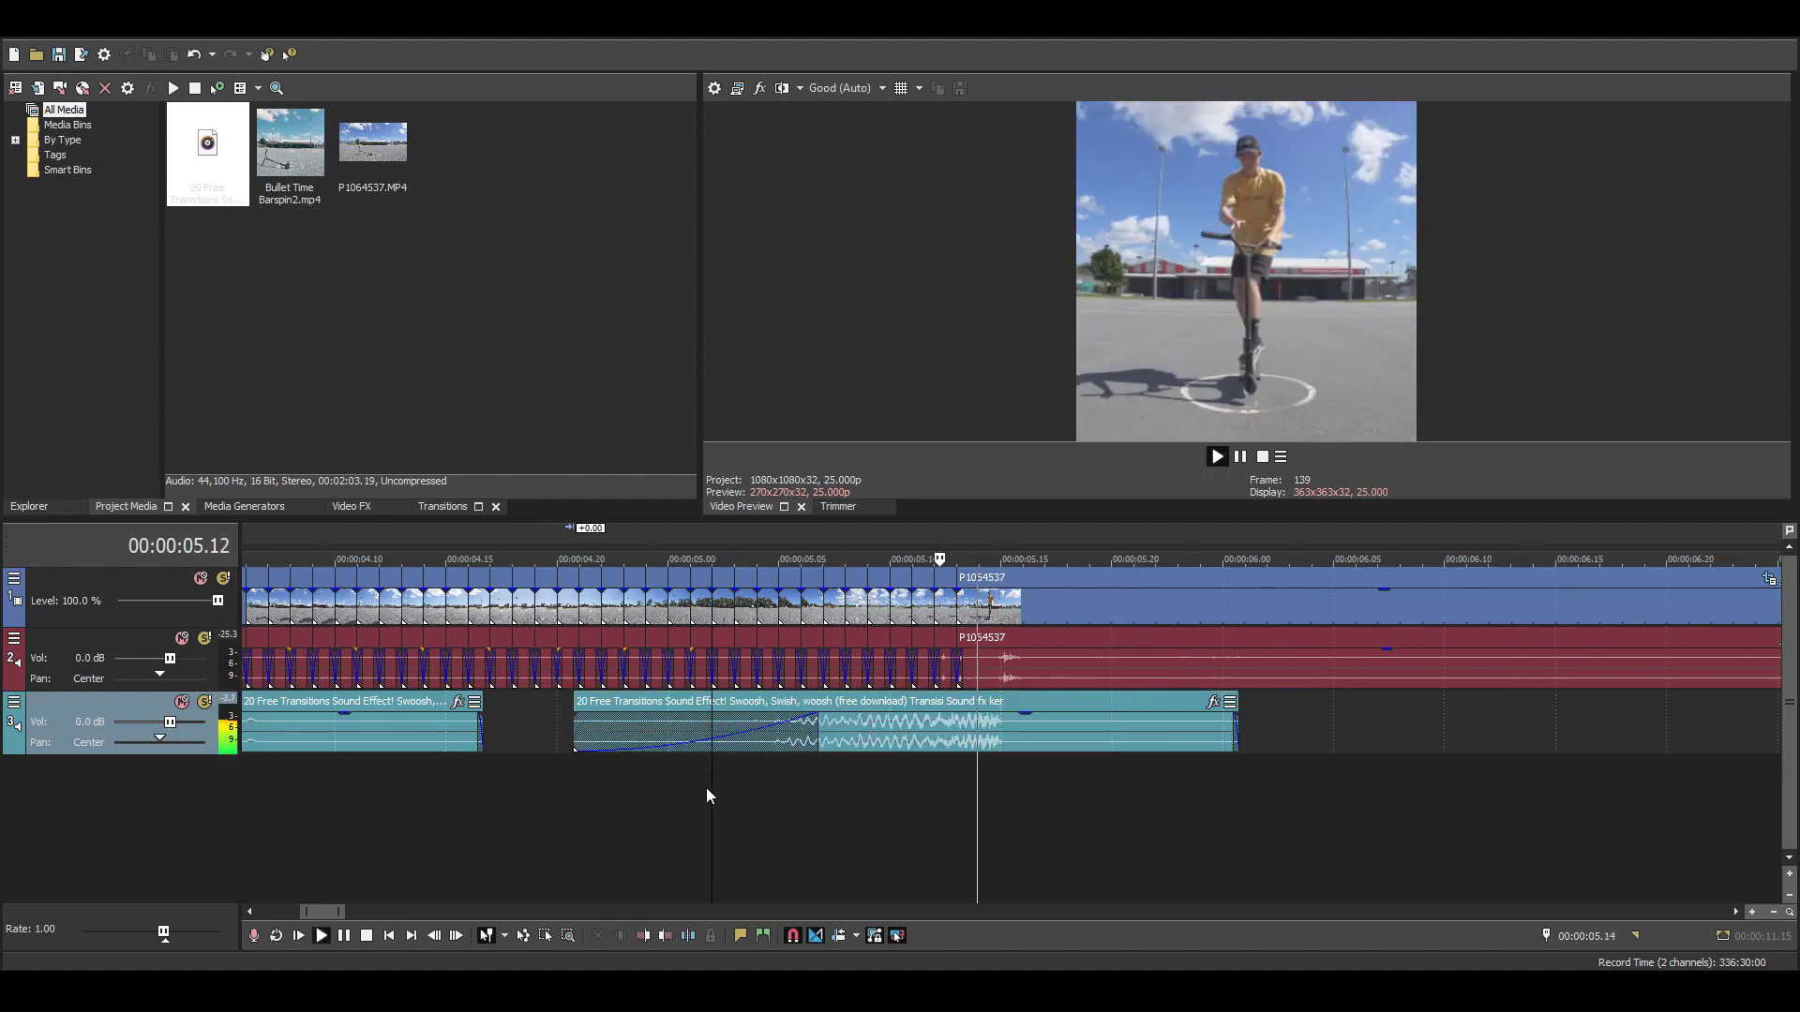
key("space")
key("space")
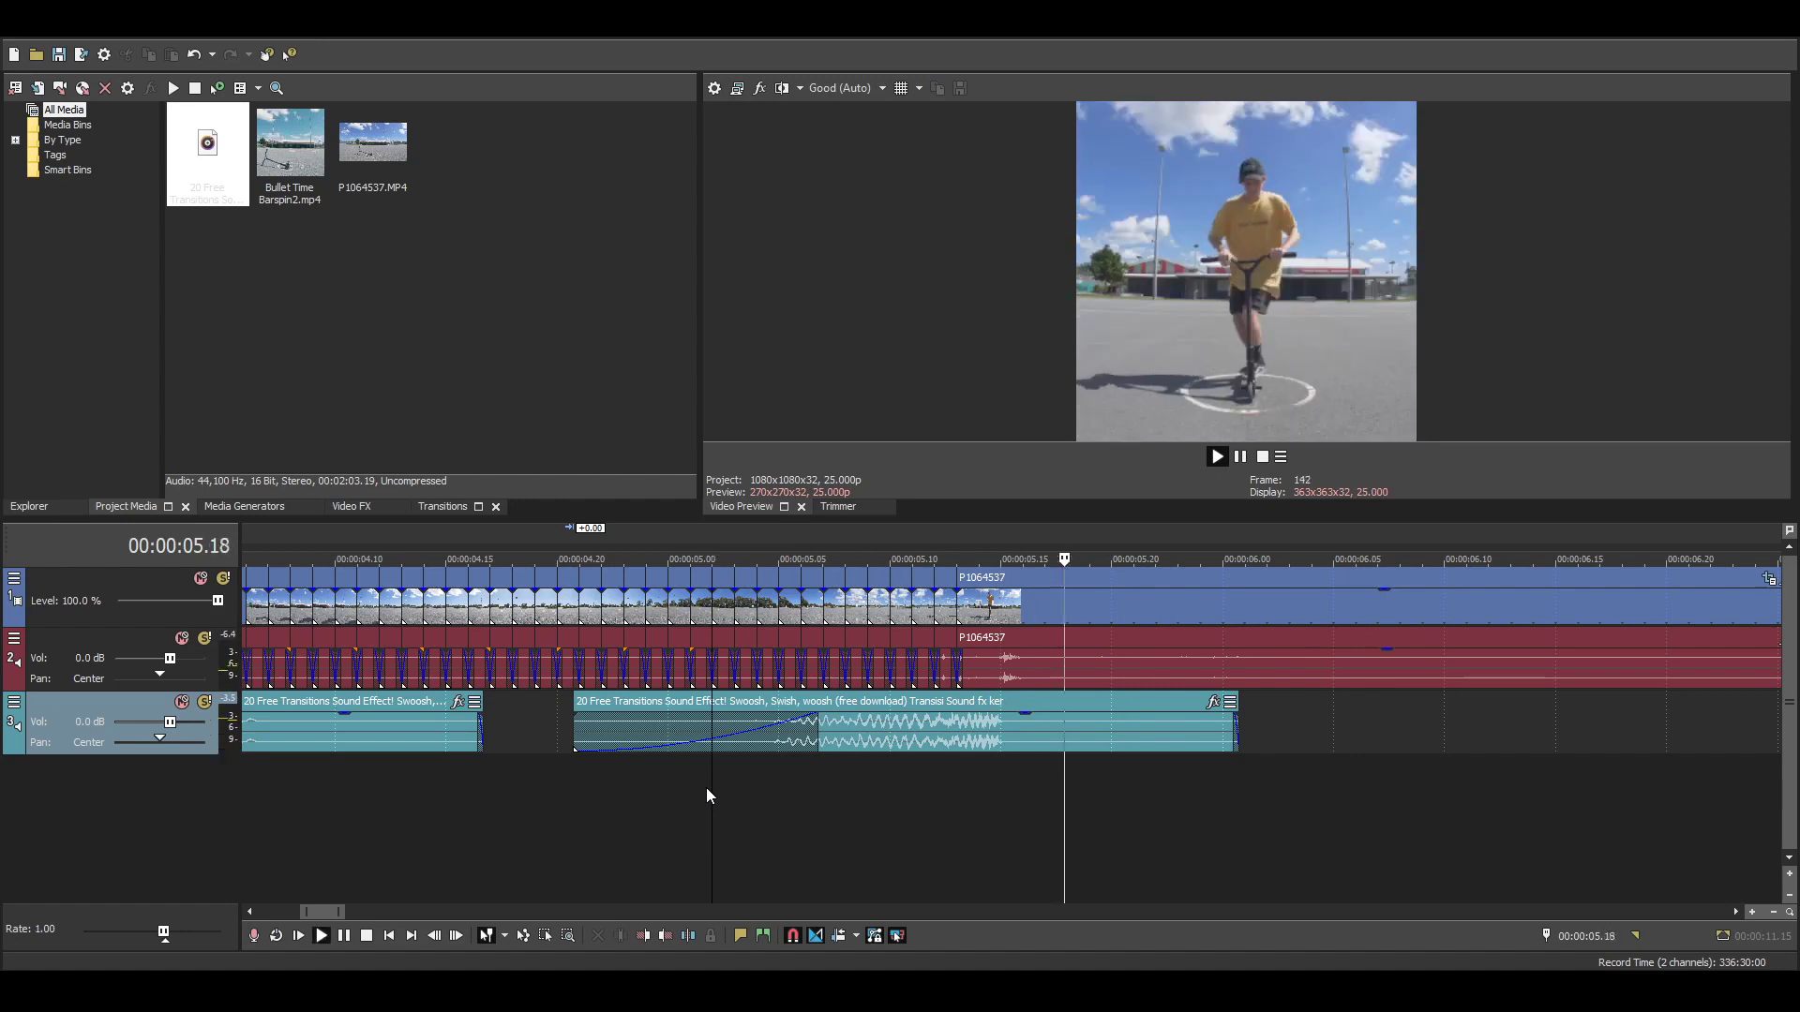
key("space")
- Apply the VisionColor LUT Plugin's default preset to the whole video track and grade the footage with a teal-toned look
scroll(720, 778, "down", 8)
left_click(389, 936)
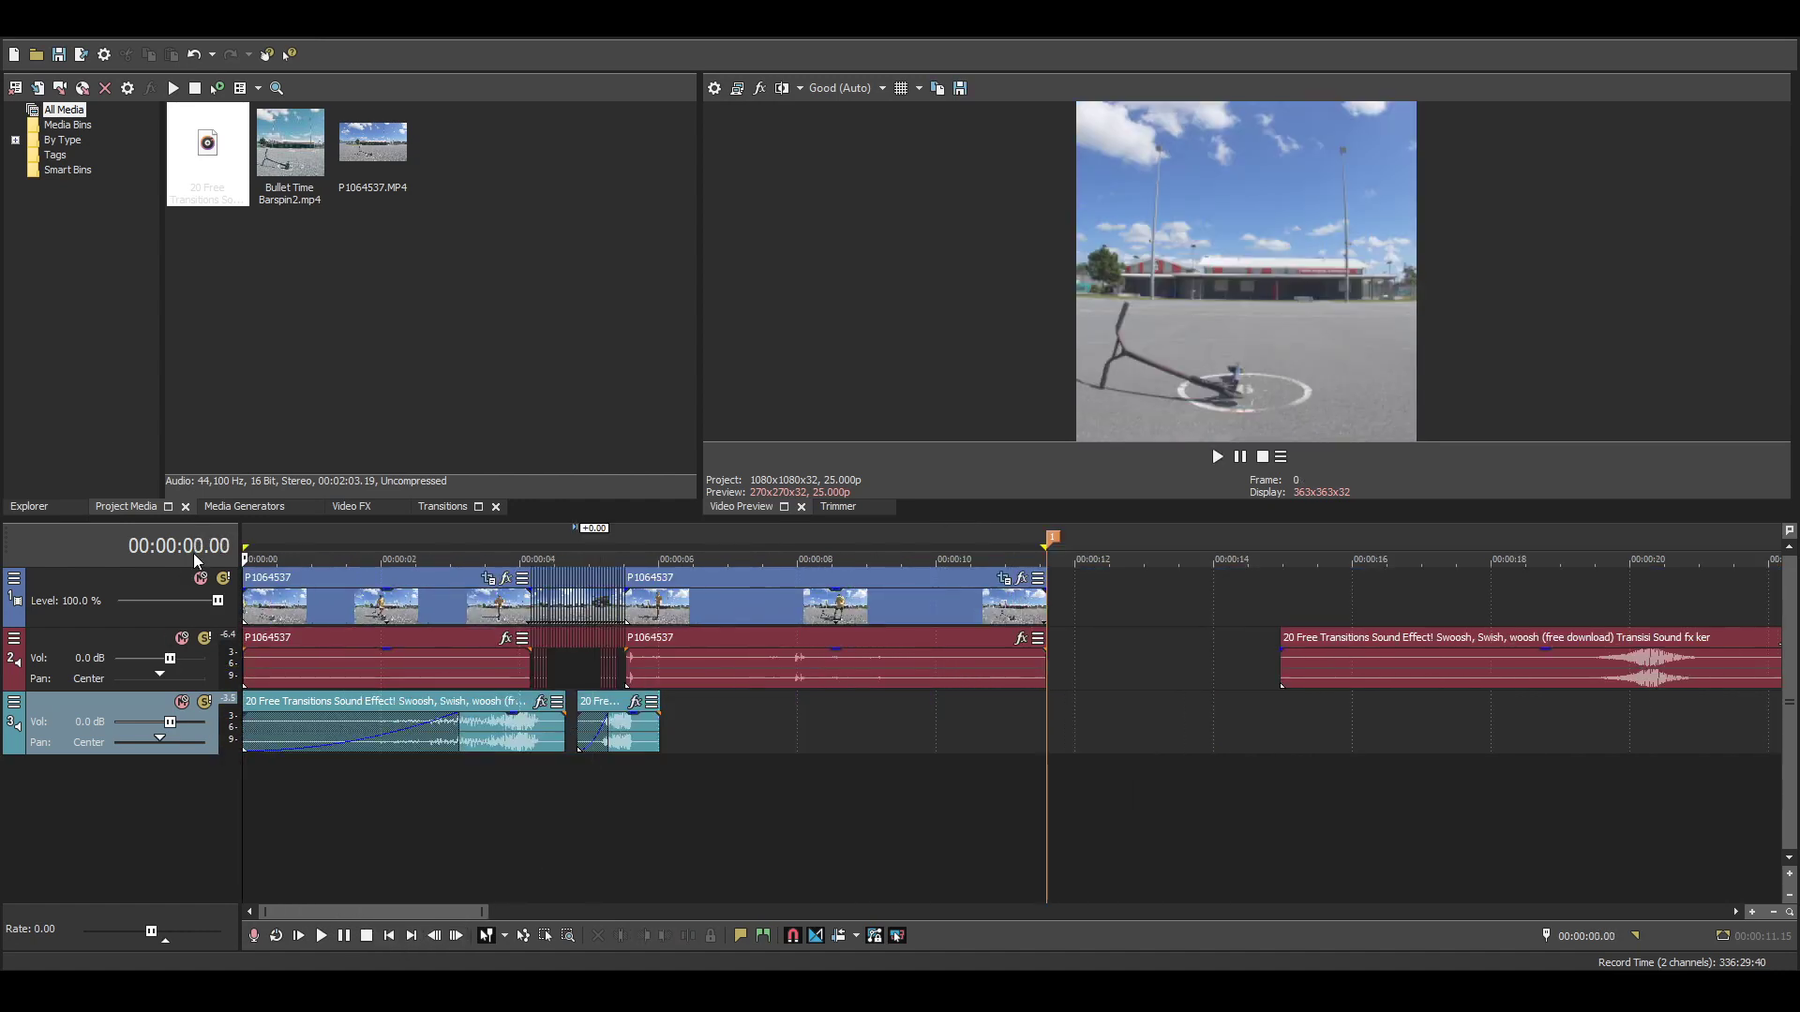
left_click(264, 507)
scroll(133, 425, "down", 15)
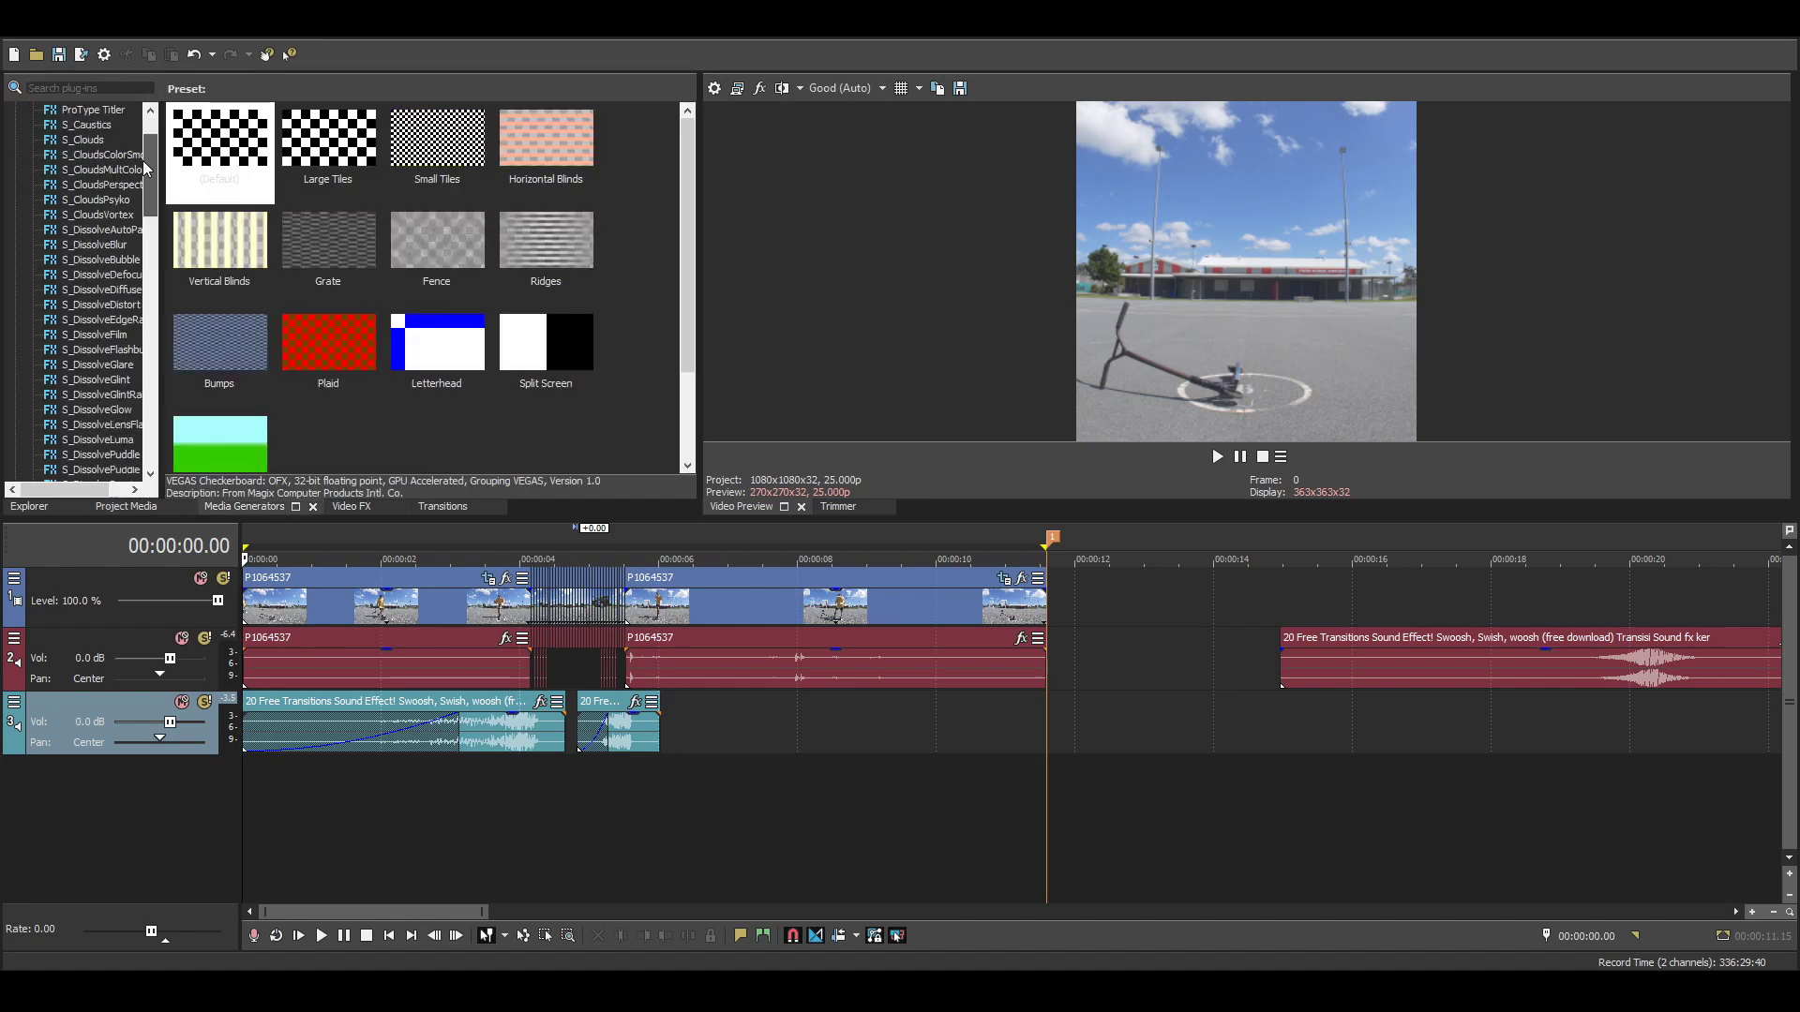
left_click(339, 506)
left_click_drag(220, 145, 173, 600)
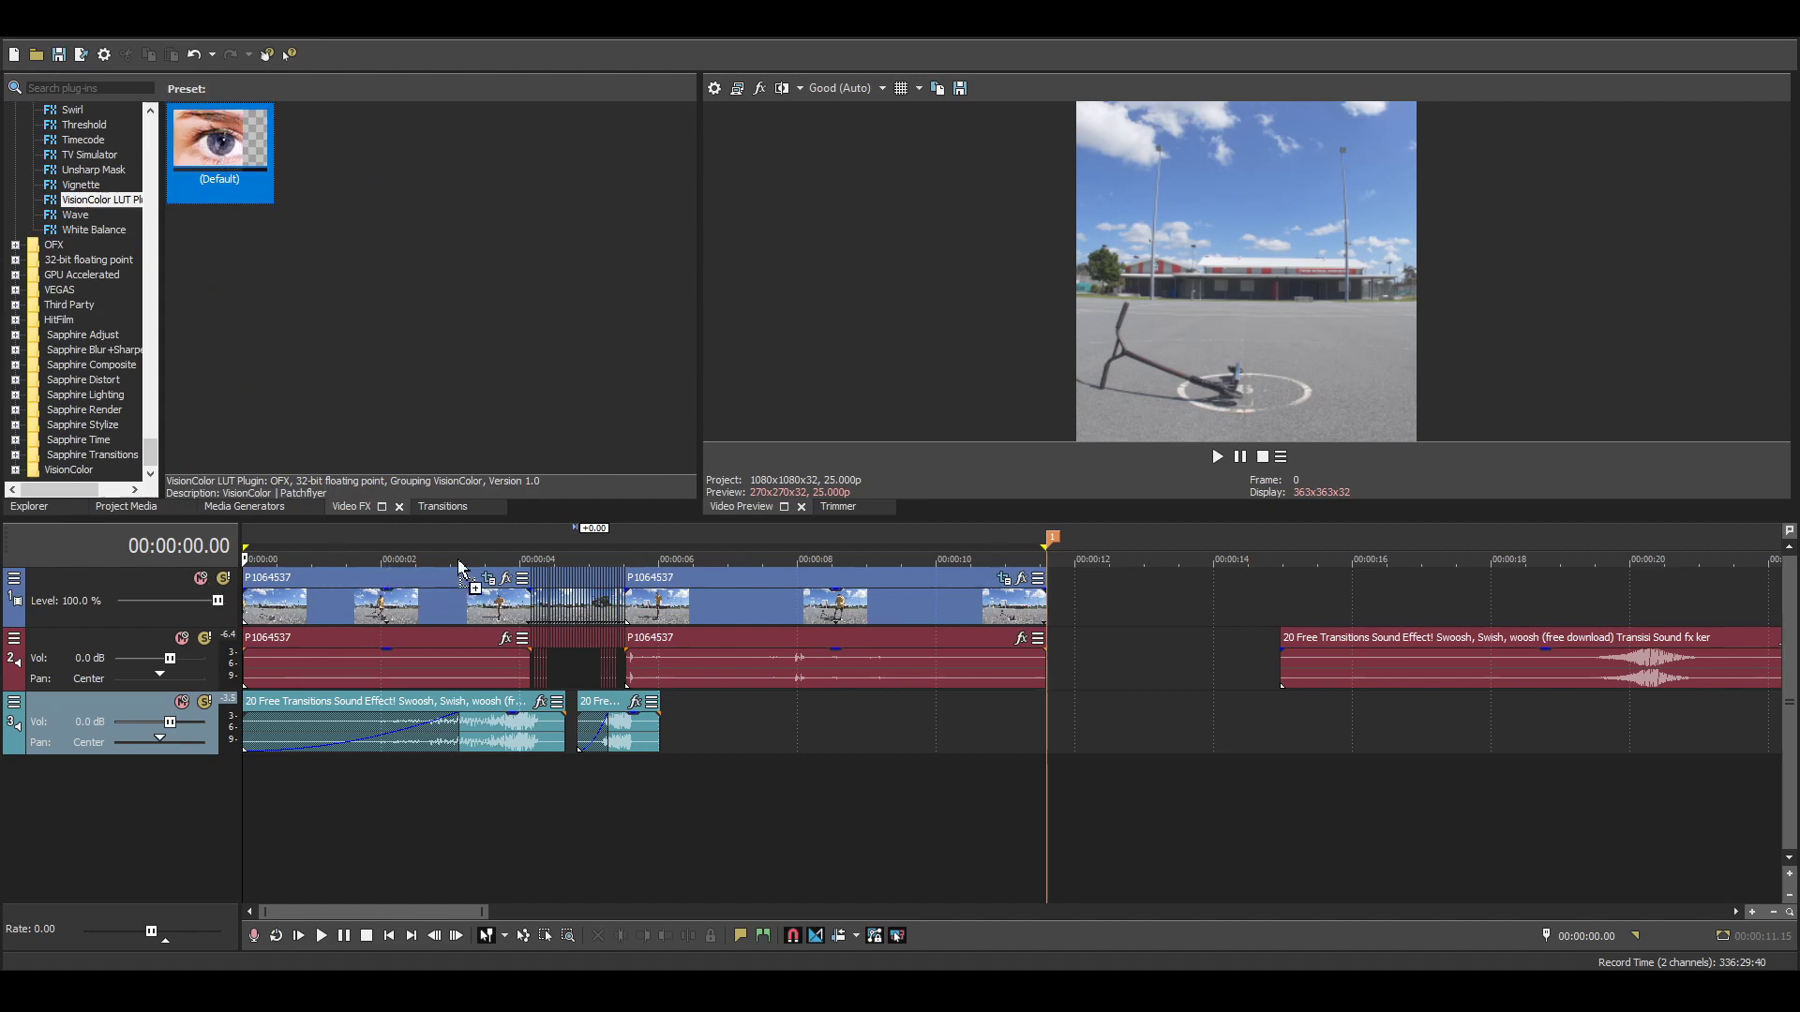
left_click_drag(245, 365, 223, 335)
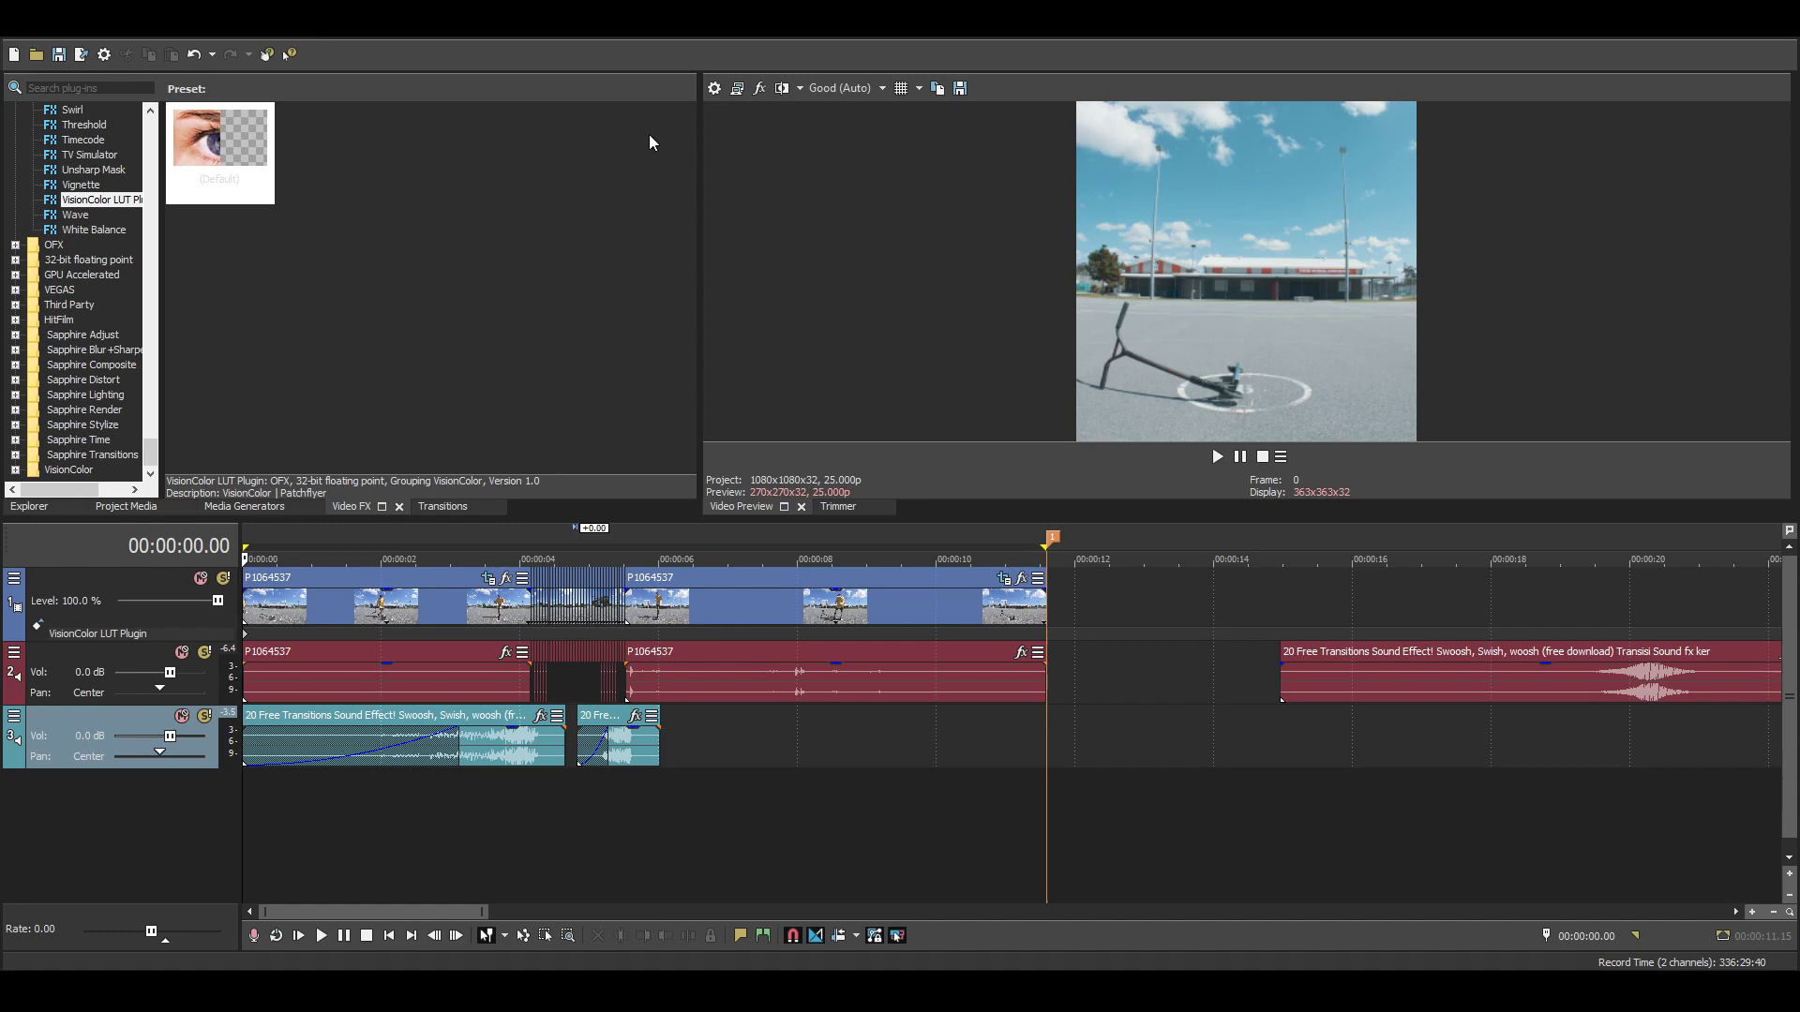
- Play the color-graded edit from 00:00:01.08 to check the new look
left_click(333, 760)
key("space")
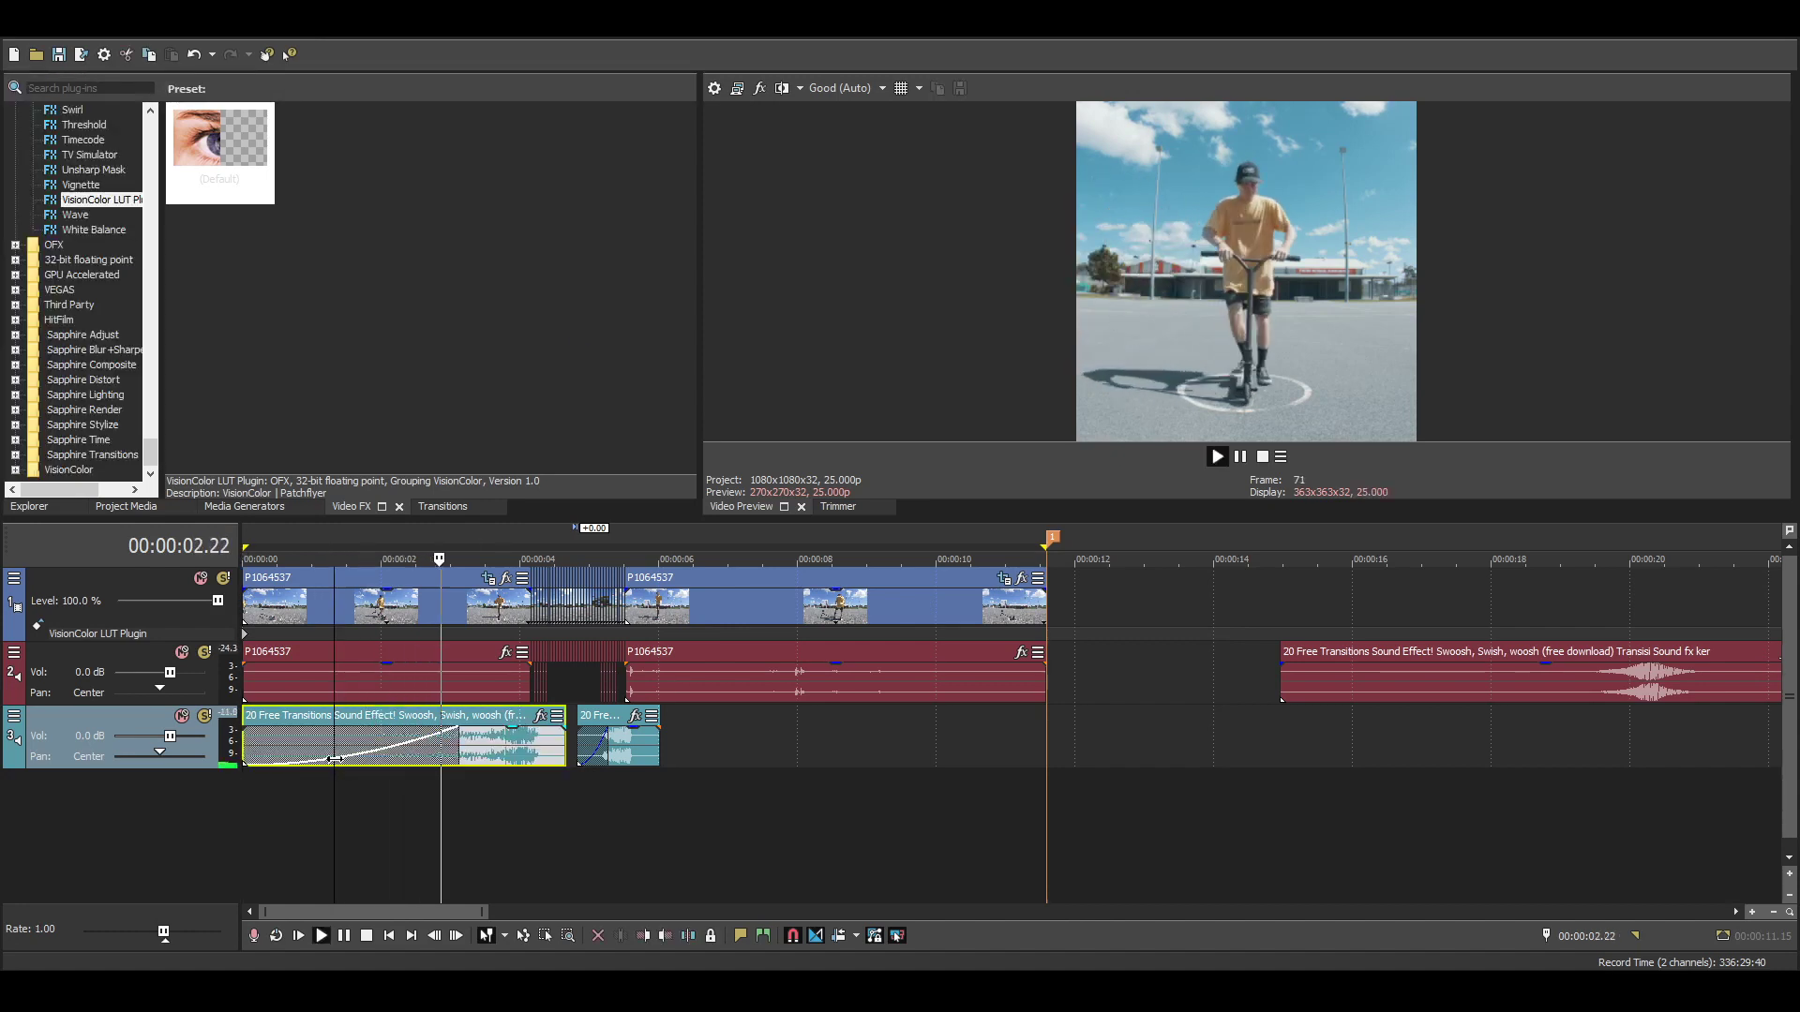
key("space")
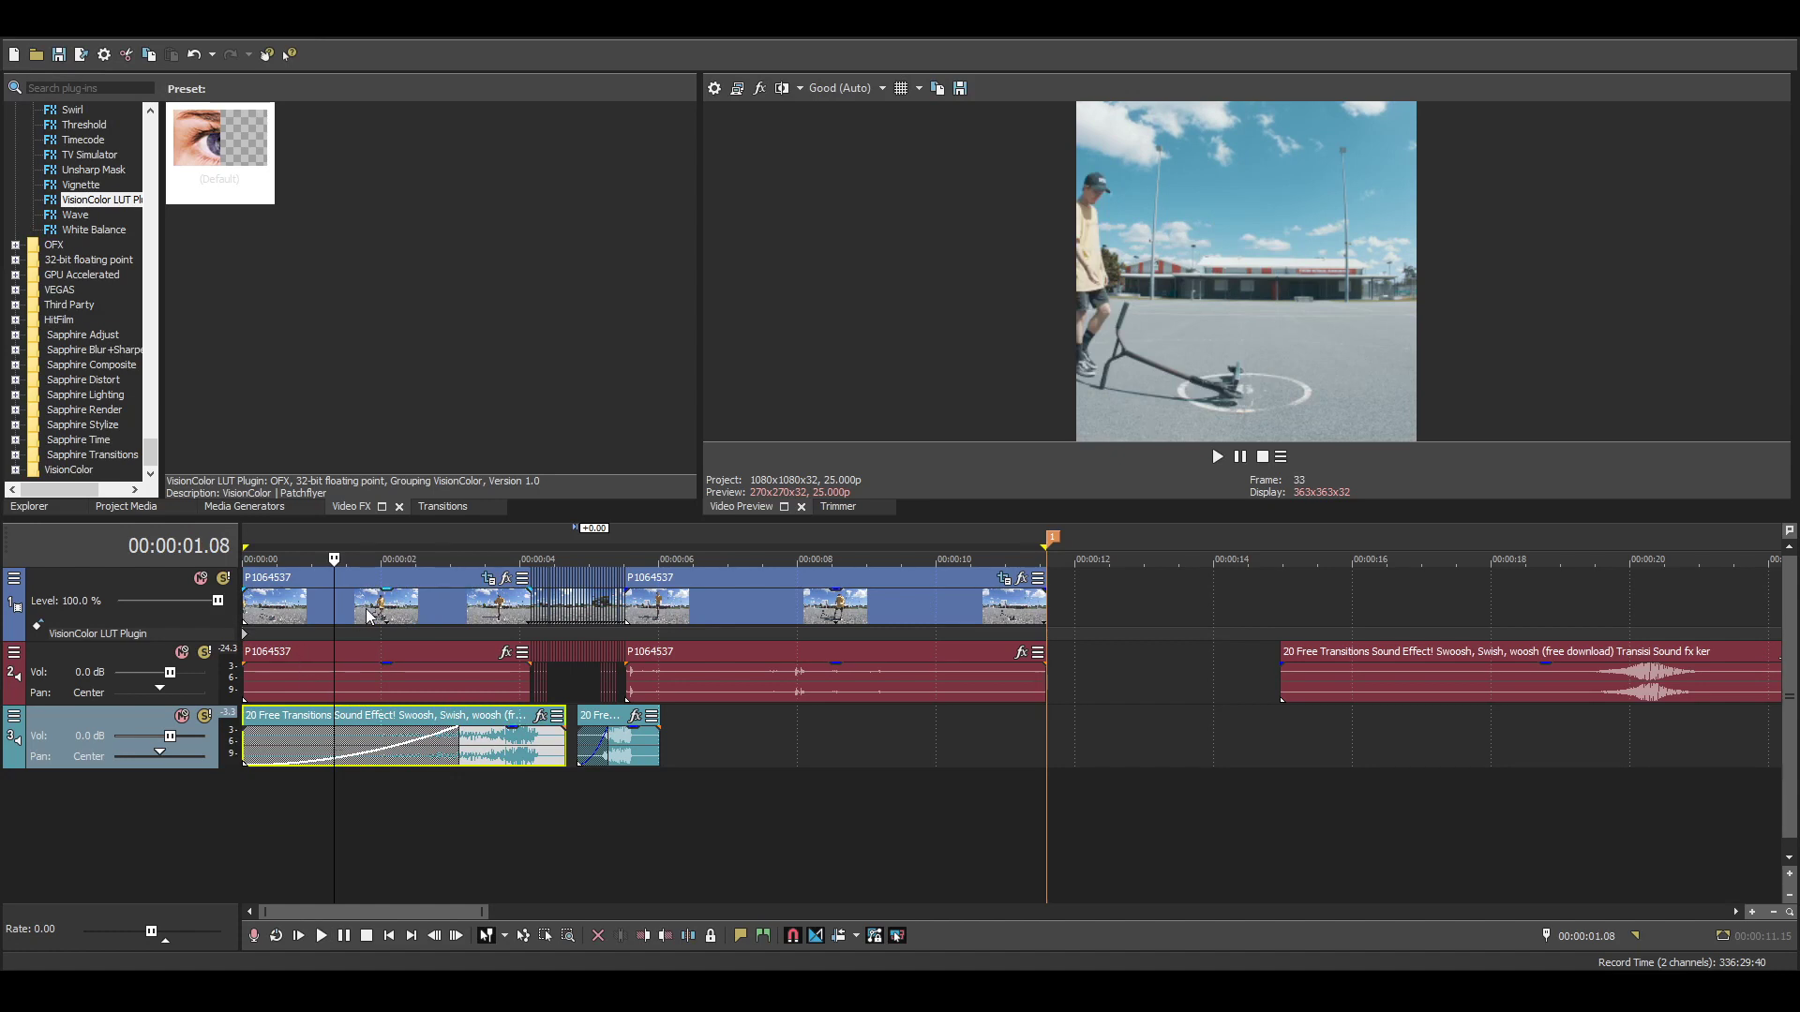
- Select the range from 00:00:00.00 to 00:00:11.15 and play the edit from the beginning to review it
double_click(367, 616)
left_click_drag(921, 602, 1052, 586)
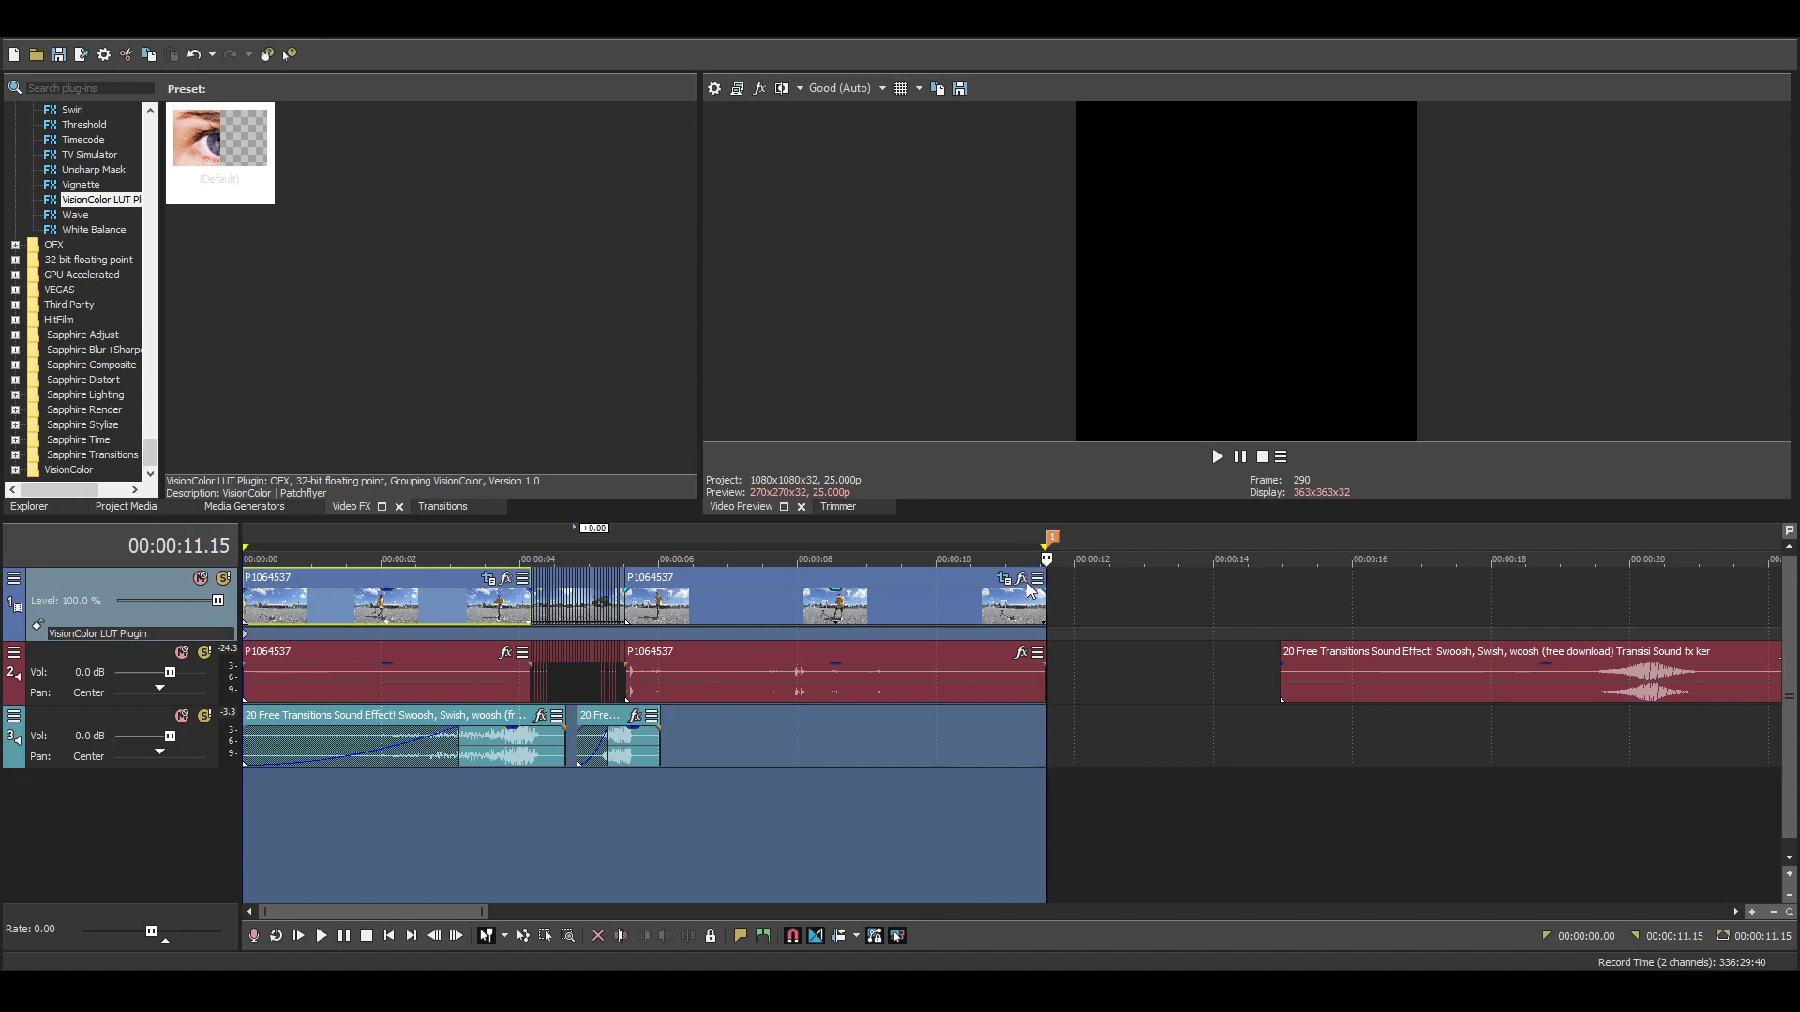
key("space")
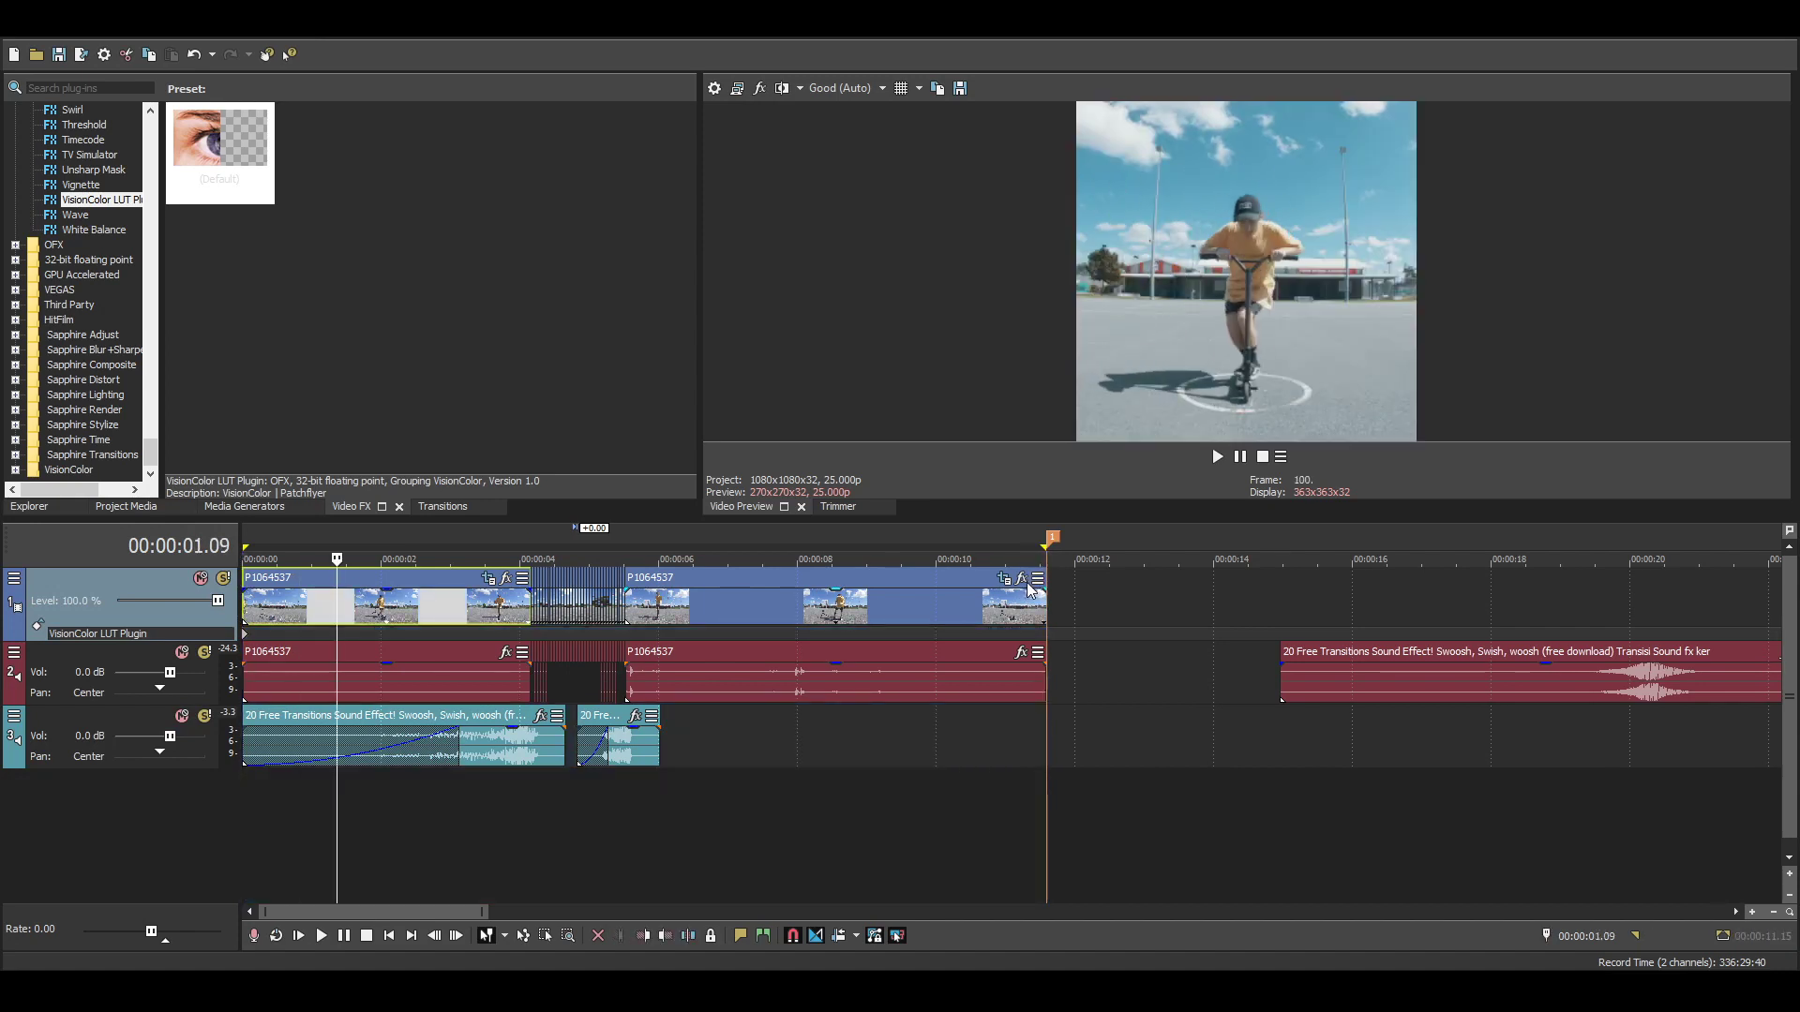
key("space")
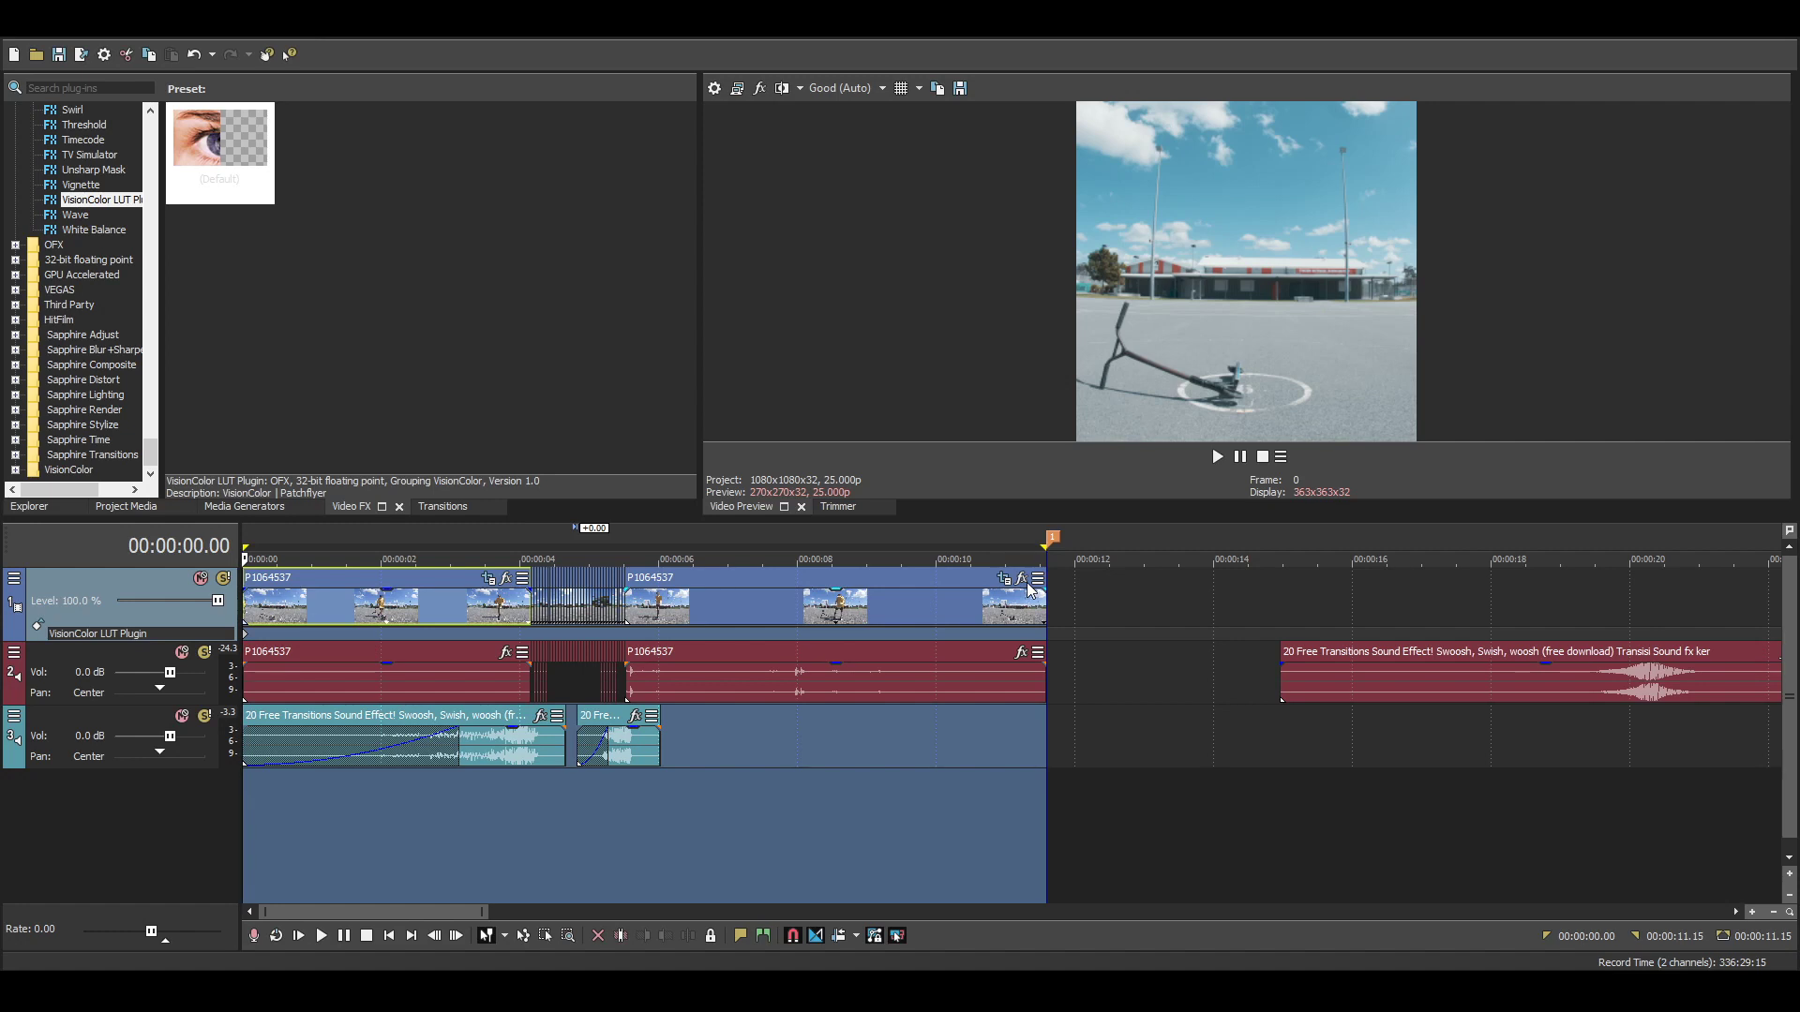
key("space")
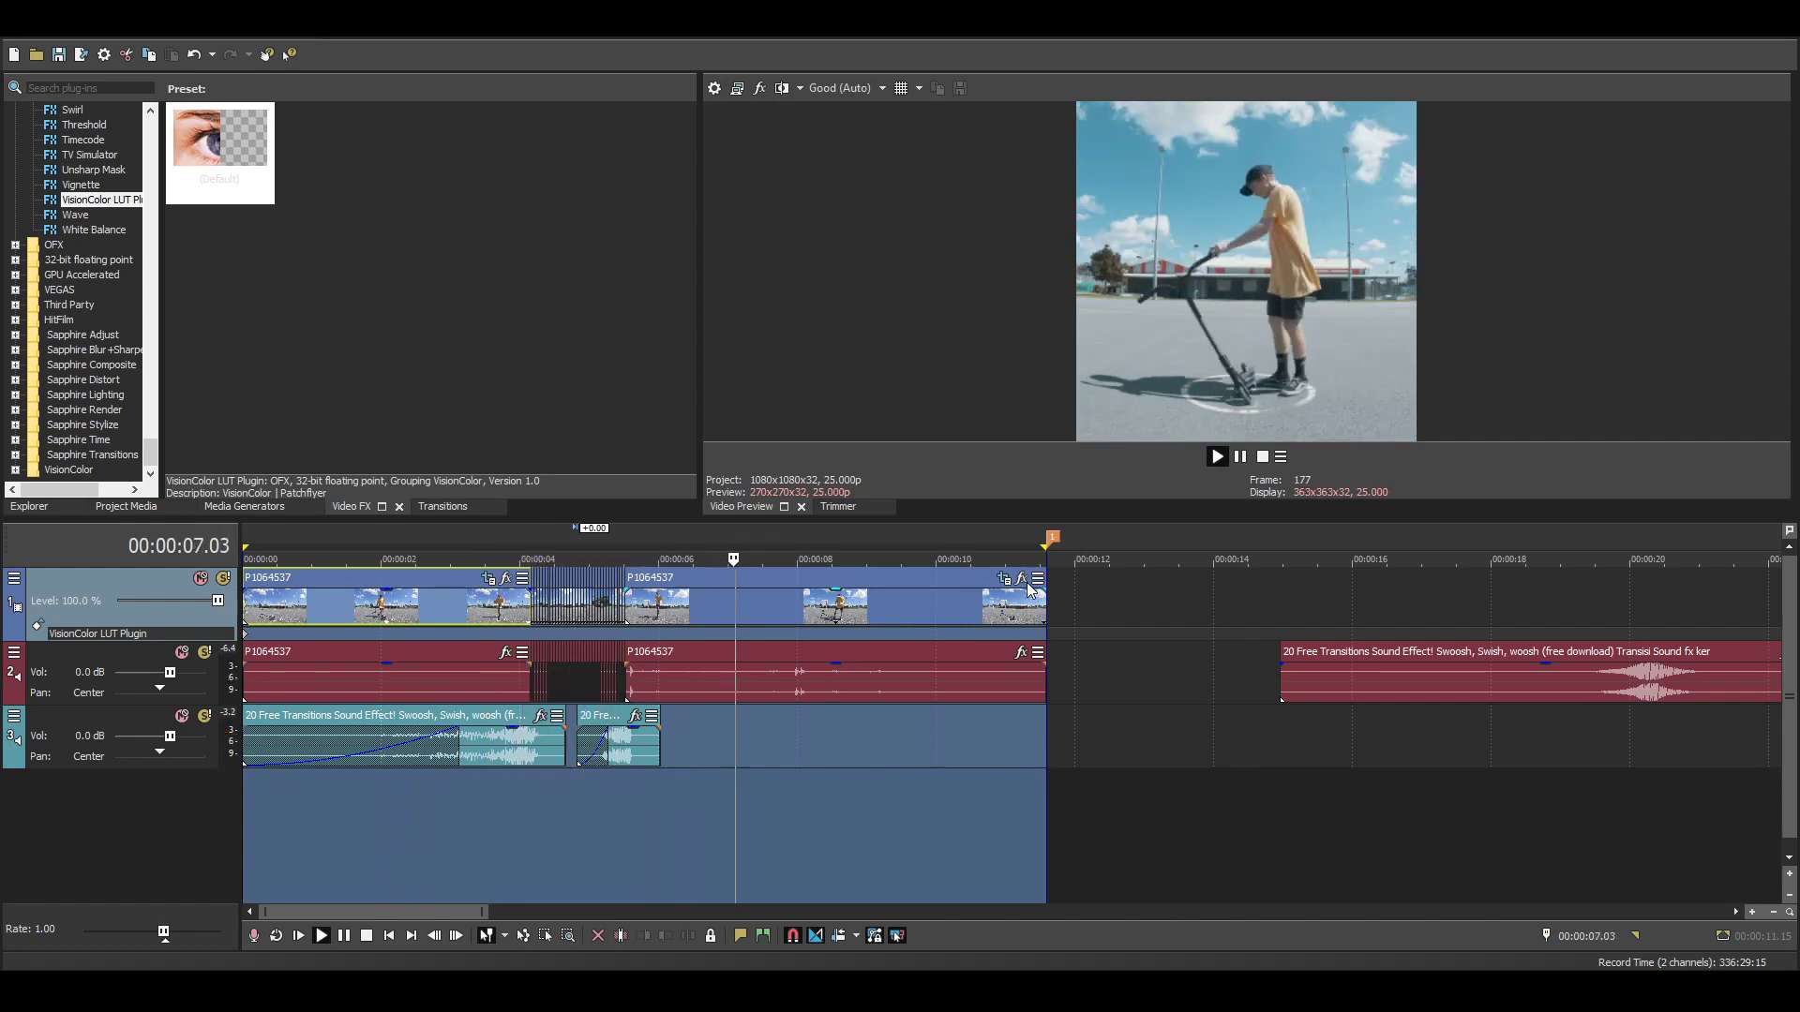
left_click(624, 741)
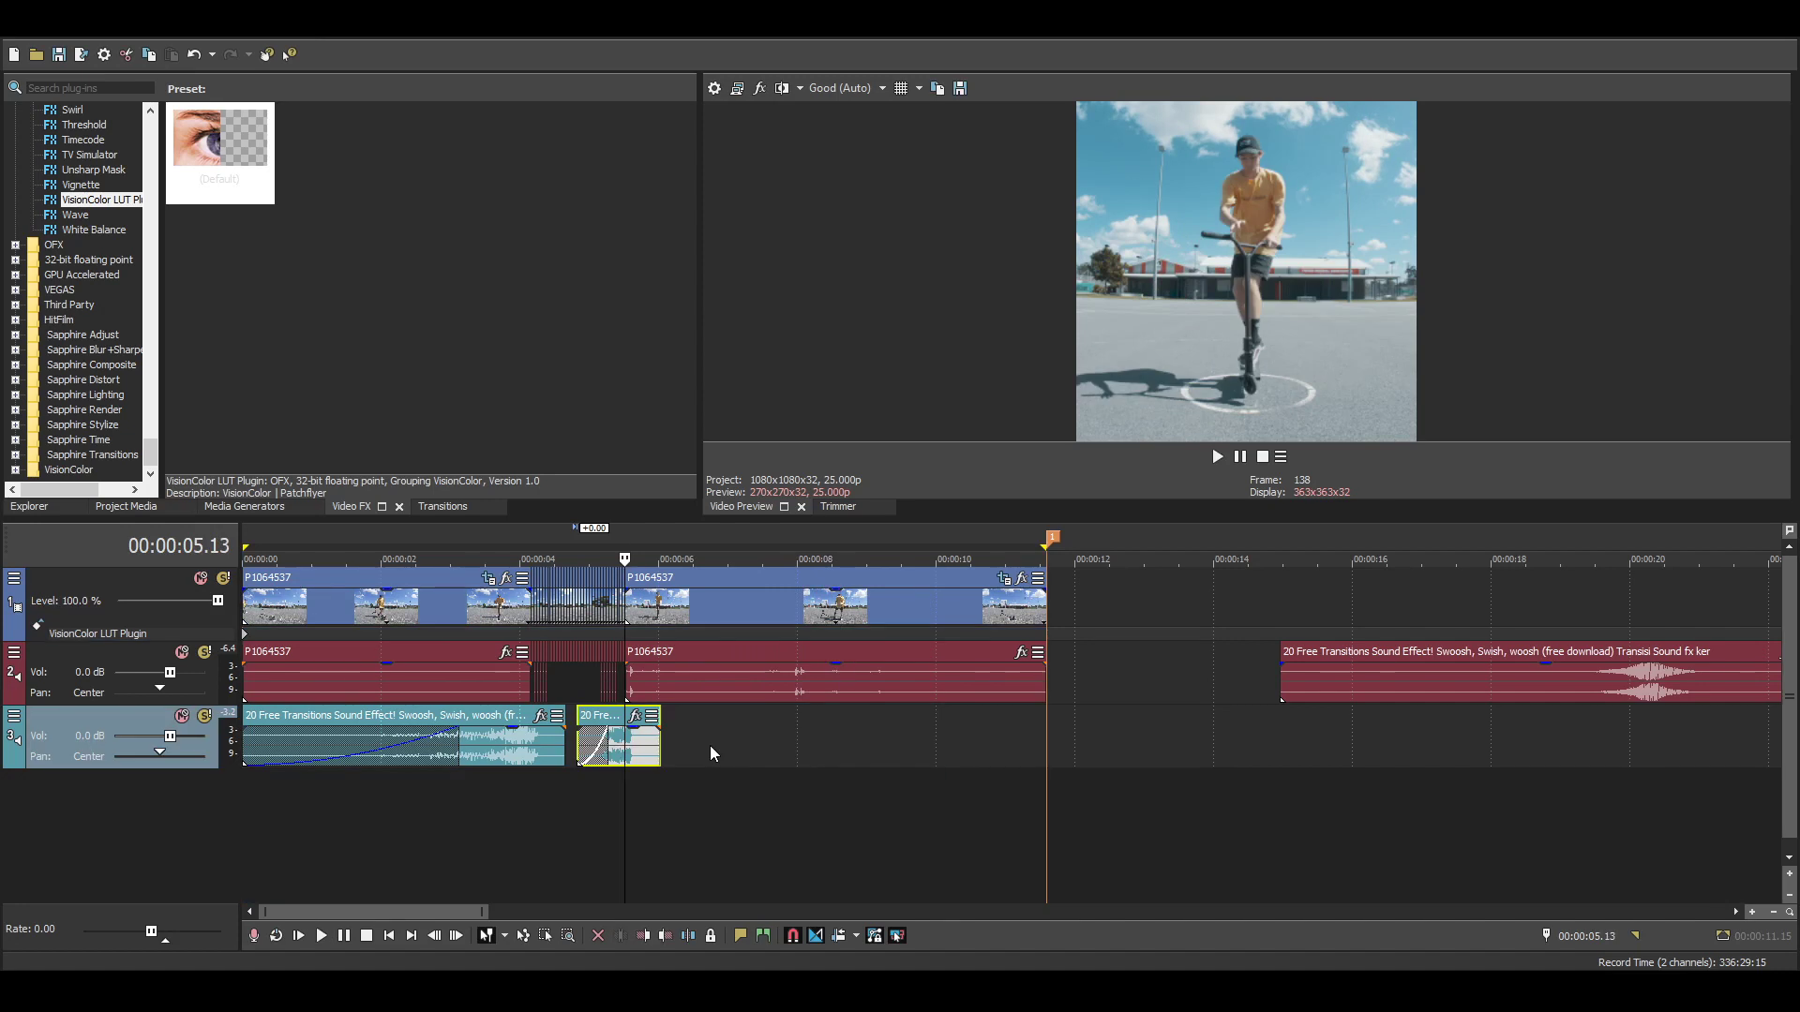